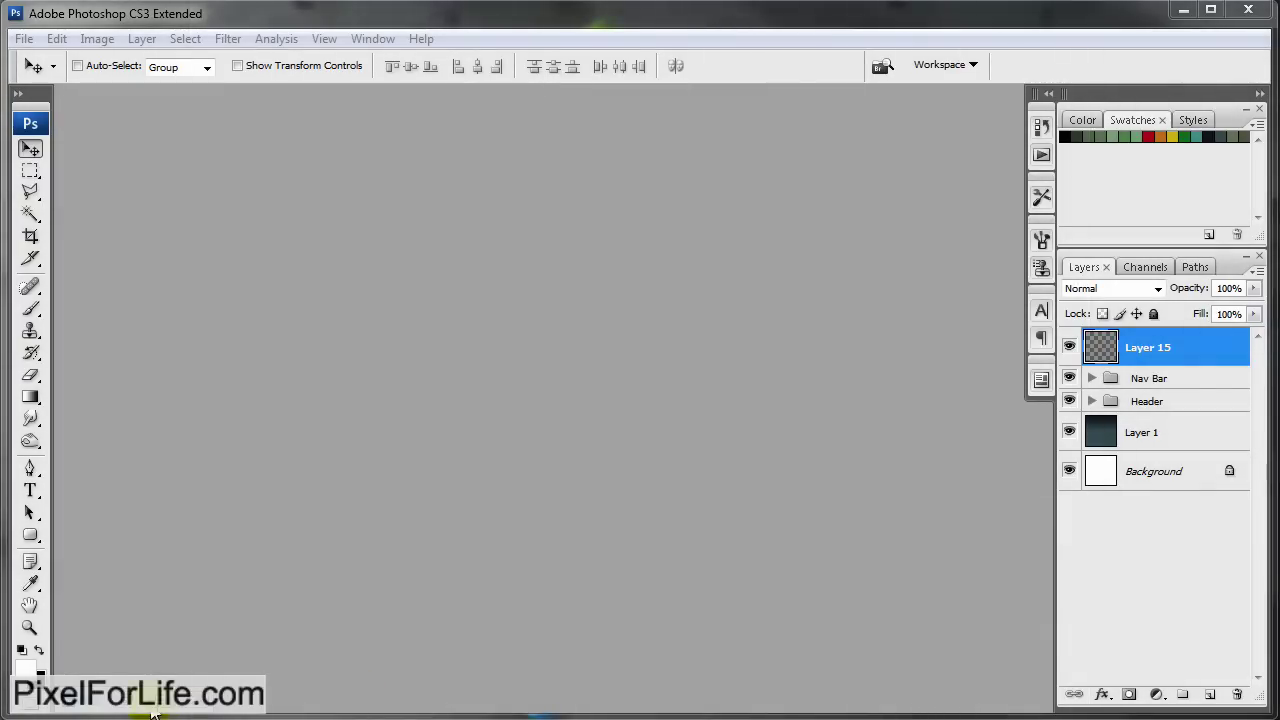
Open Design_Lesson03.psd and inspect the header at 100%, then return to 66.7% zoom
{"action": "double_click", "coordinate": [120, 710]}
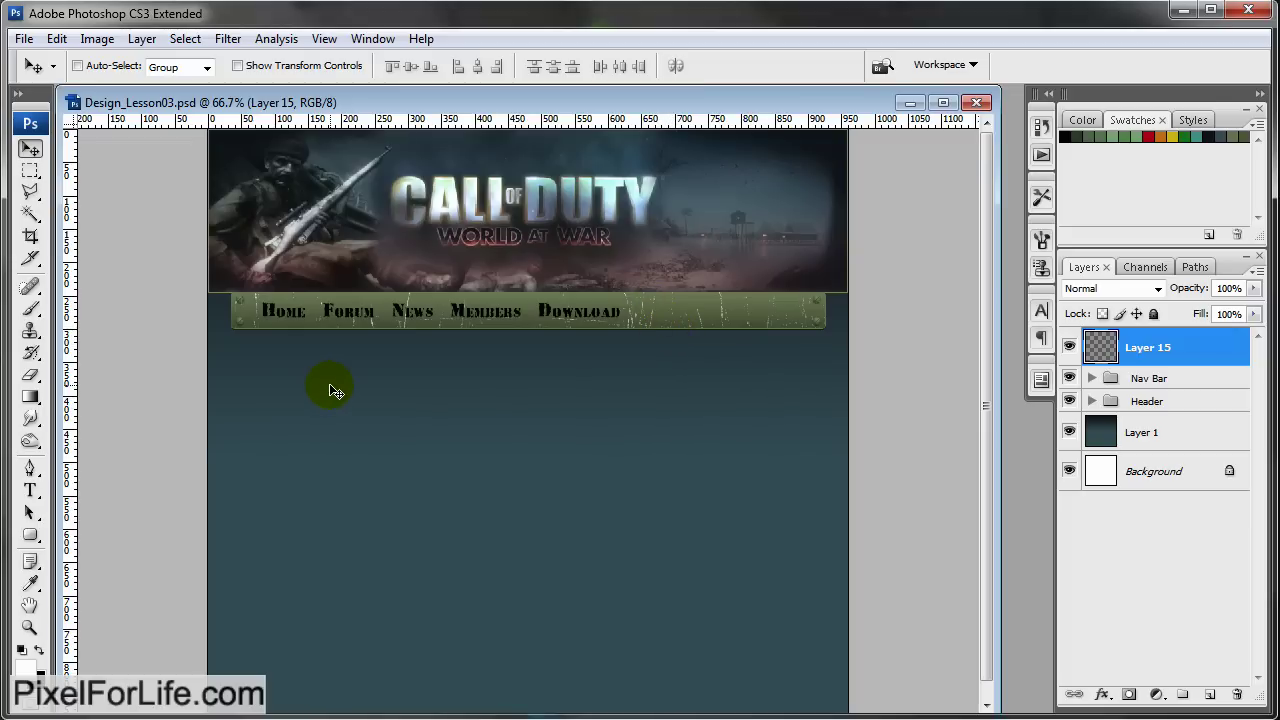
{"action": "key", "text": "ctrl+plus"}
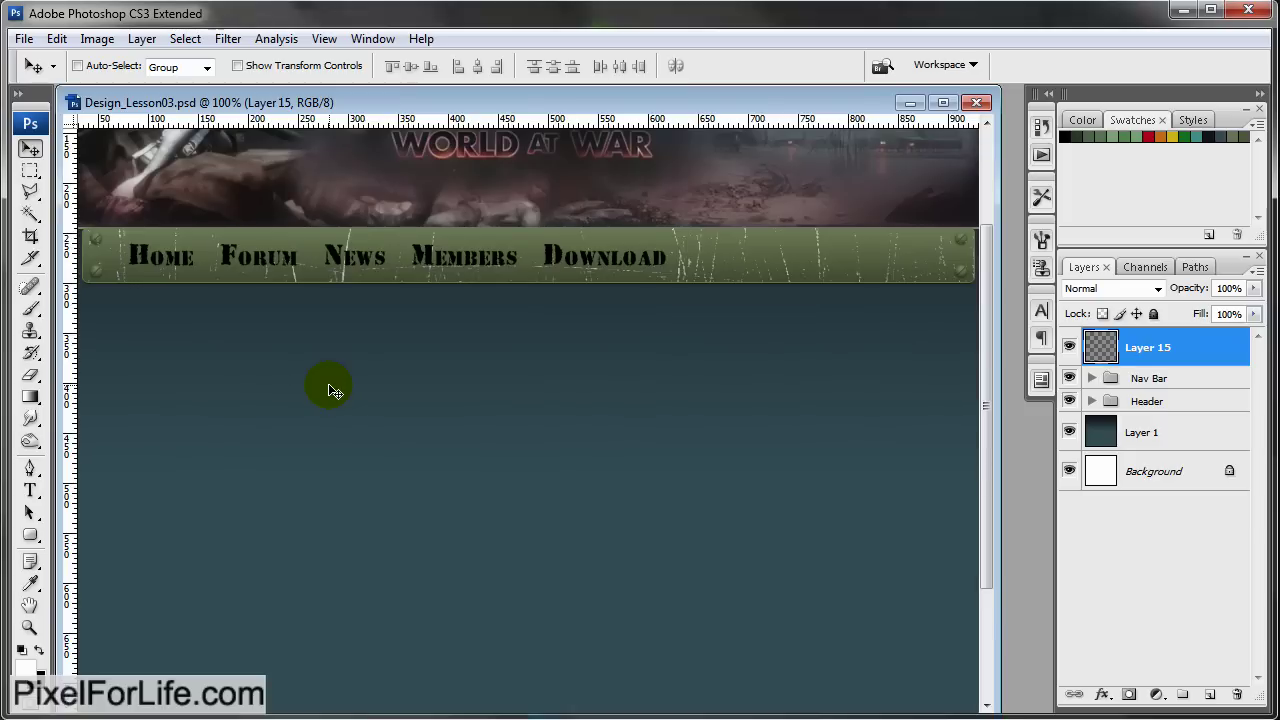
{"action": "left_click_drag", "start_coordinate": [335, 390], "coordinate": [425, 332]}
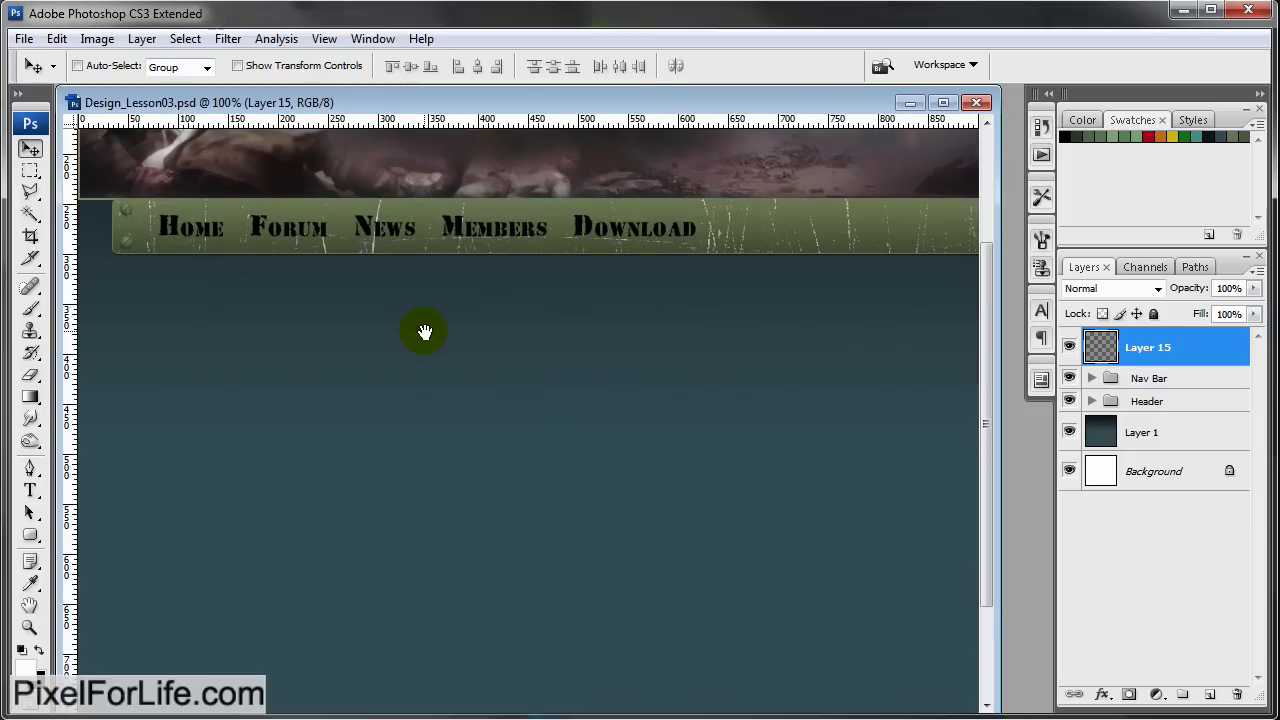
{"action": "key", "text": "ctrl+minus"}
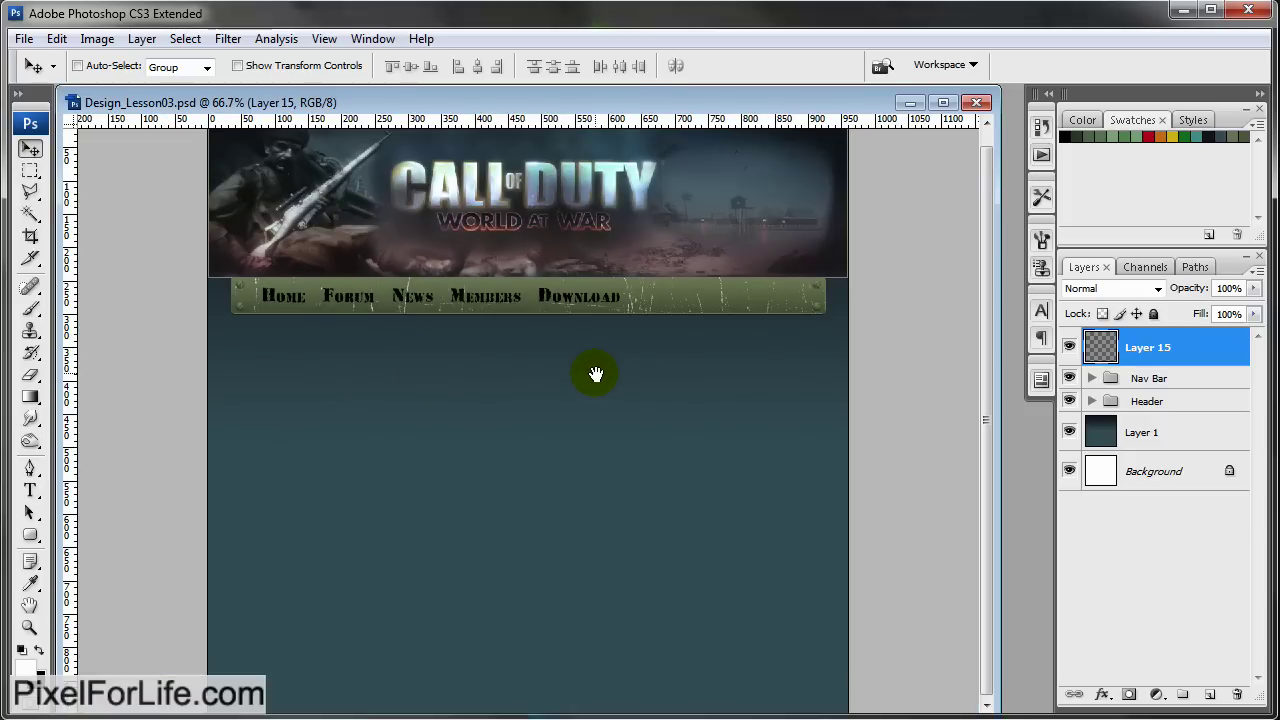
Draw a 10 px rounded-rectangle path from the nav bar's left edge down the lower canvas
{"action": "left_click", "coordinate": [30, 535]}
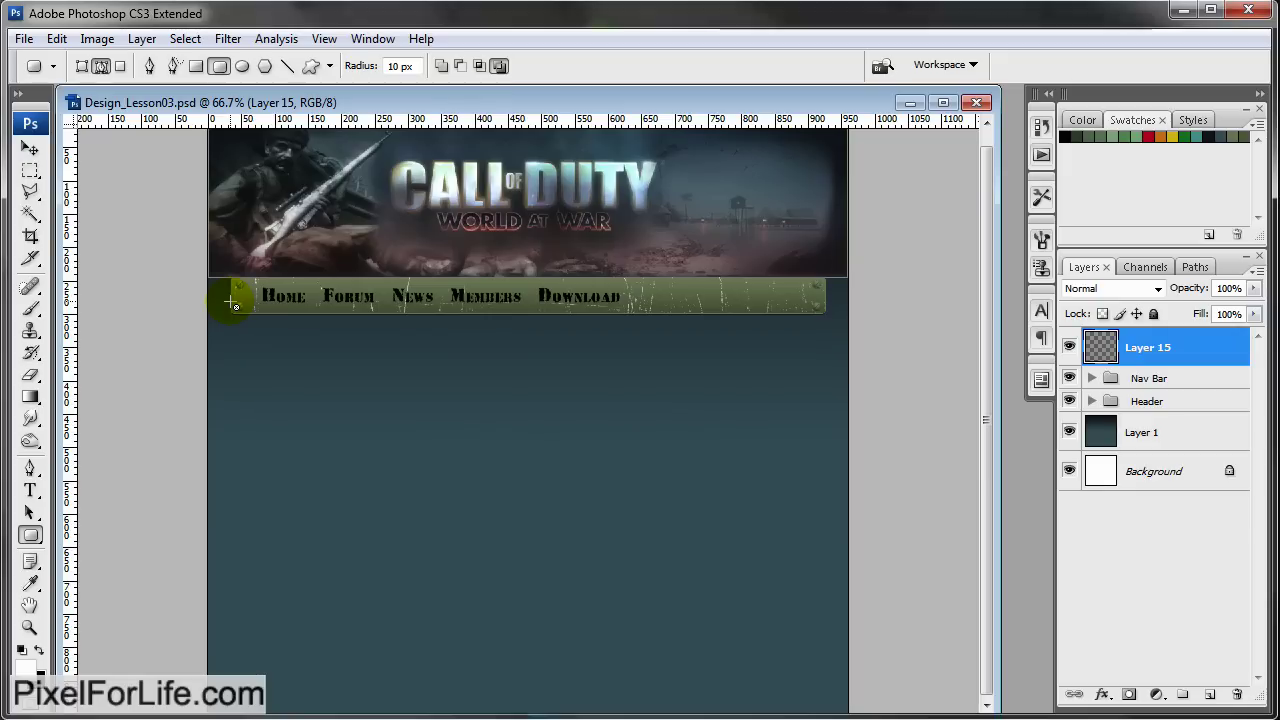
{"action": "left_click_drag", "start_coordinate": [230, 304], "coordinate": [641, 691]}
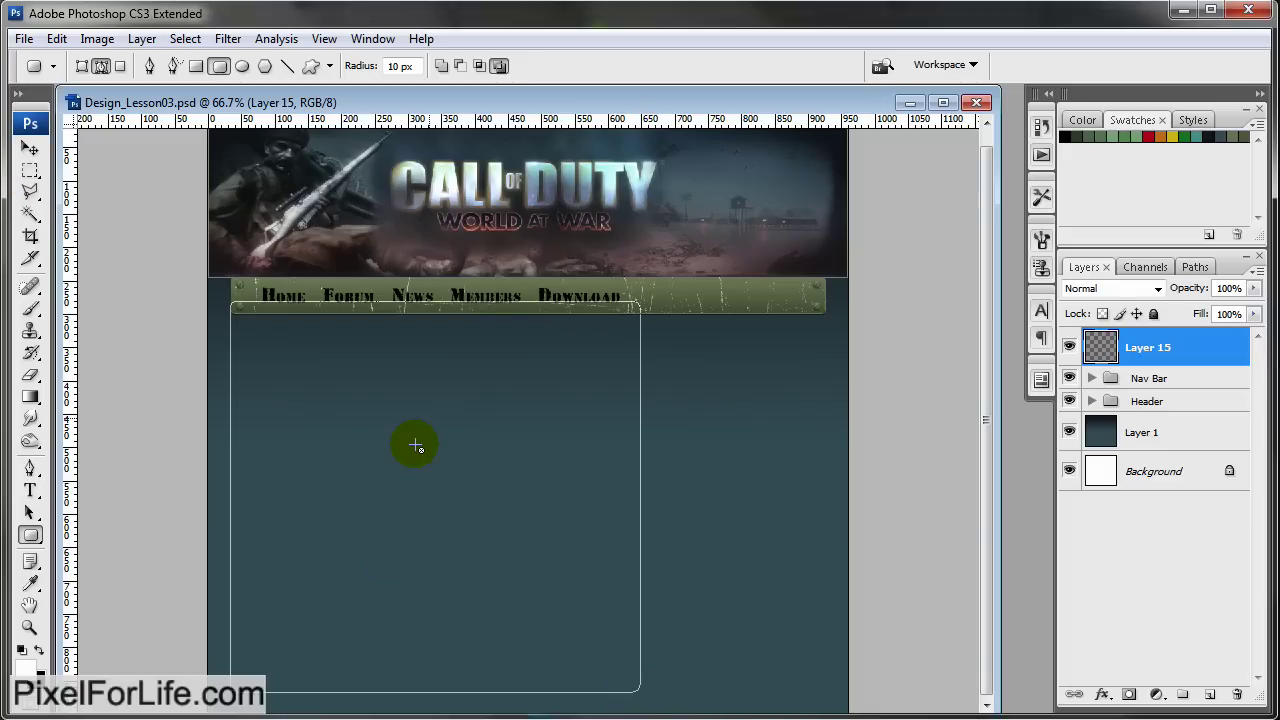
Load the rounded box path as a selection and fill it with olive green sampled from the nav bar
{"action": "left_click", "coordinate": [1186, 266]}
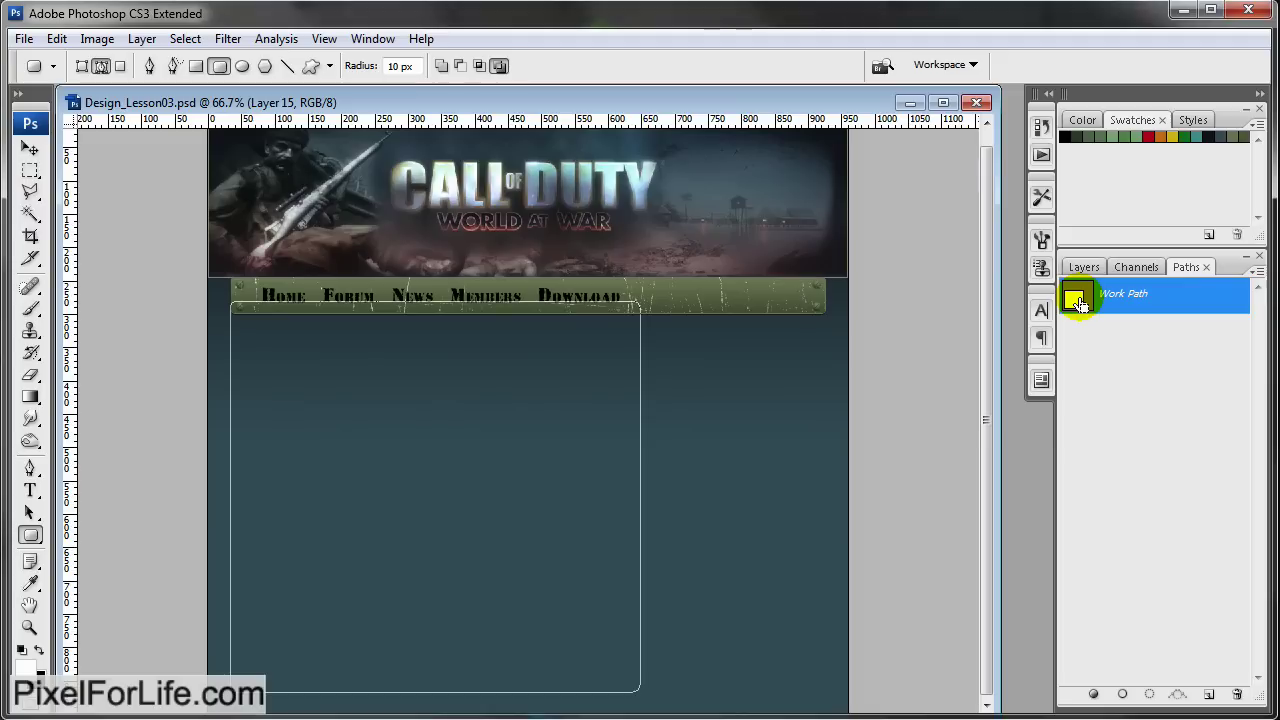
{"action": "left_click", "coordinate": [1079, 303], "text": "ctrl"}
{"action": "left_click", "coordinate": [1079, 268]}
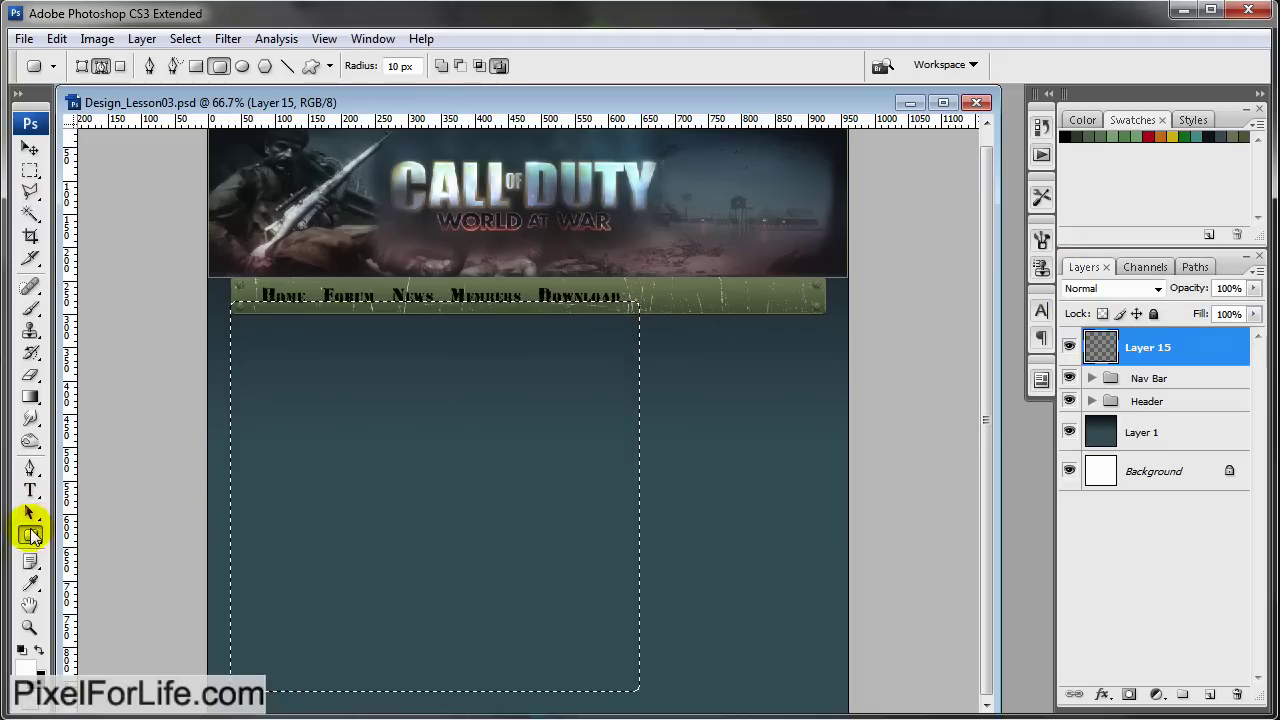
{"action": "key", "text": "ctrl+BackSpace"}
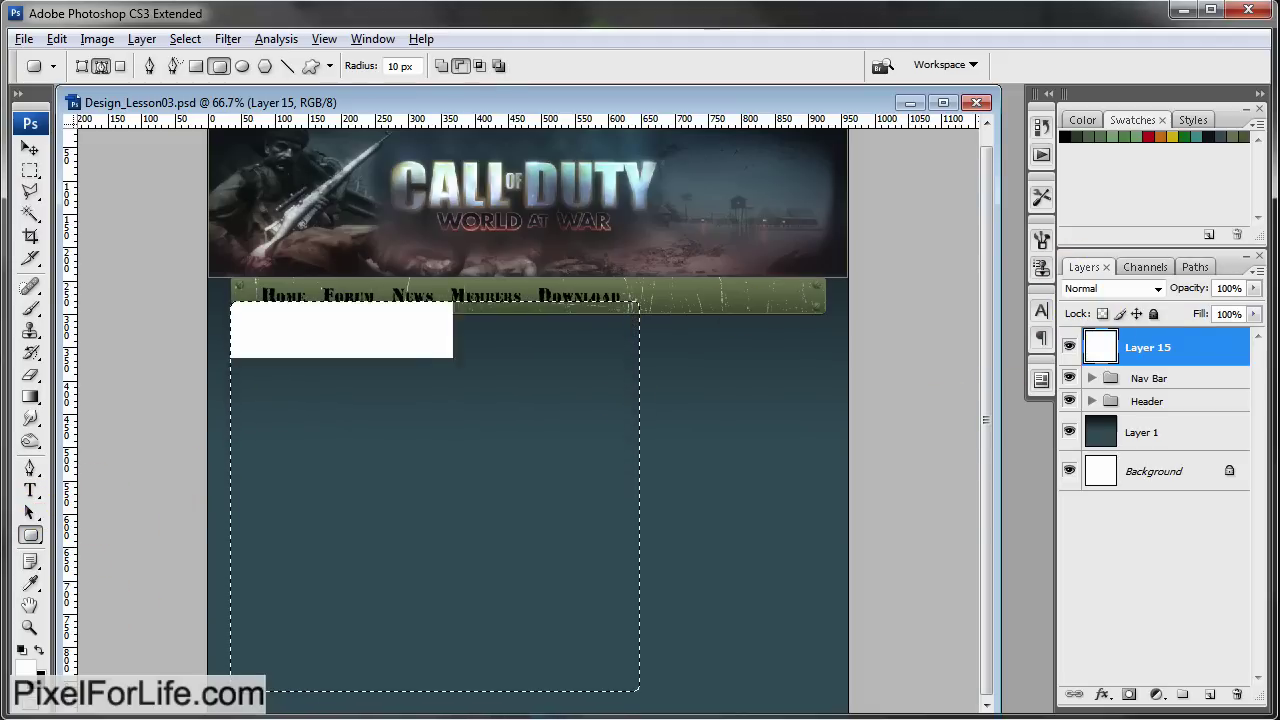
{"action": "key", "text": "ctrl+z"}
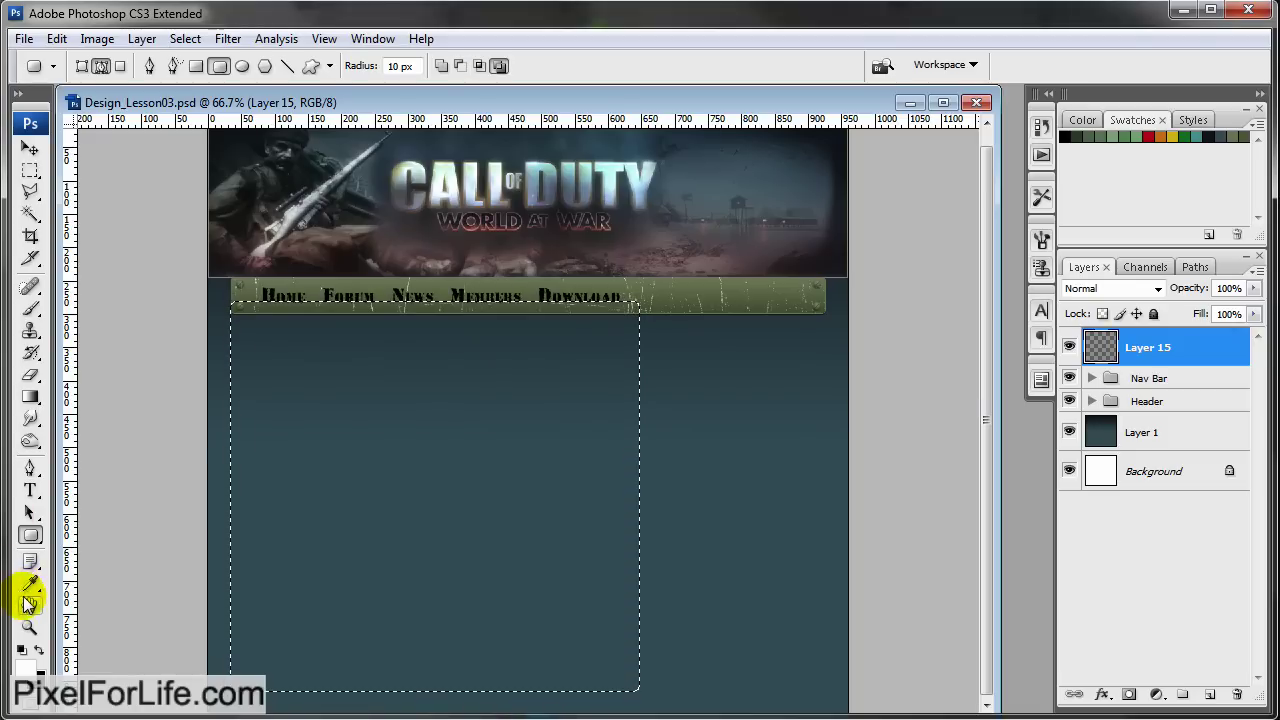
{"action": "left_click", "coordinate": [31, 583]}
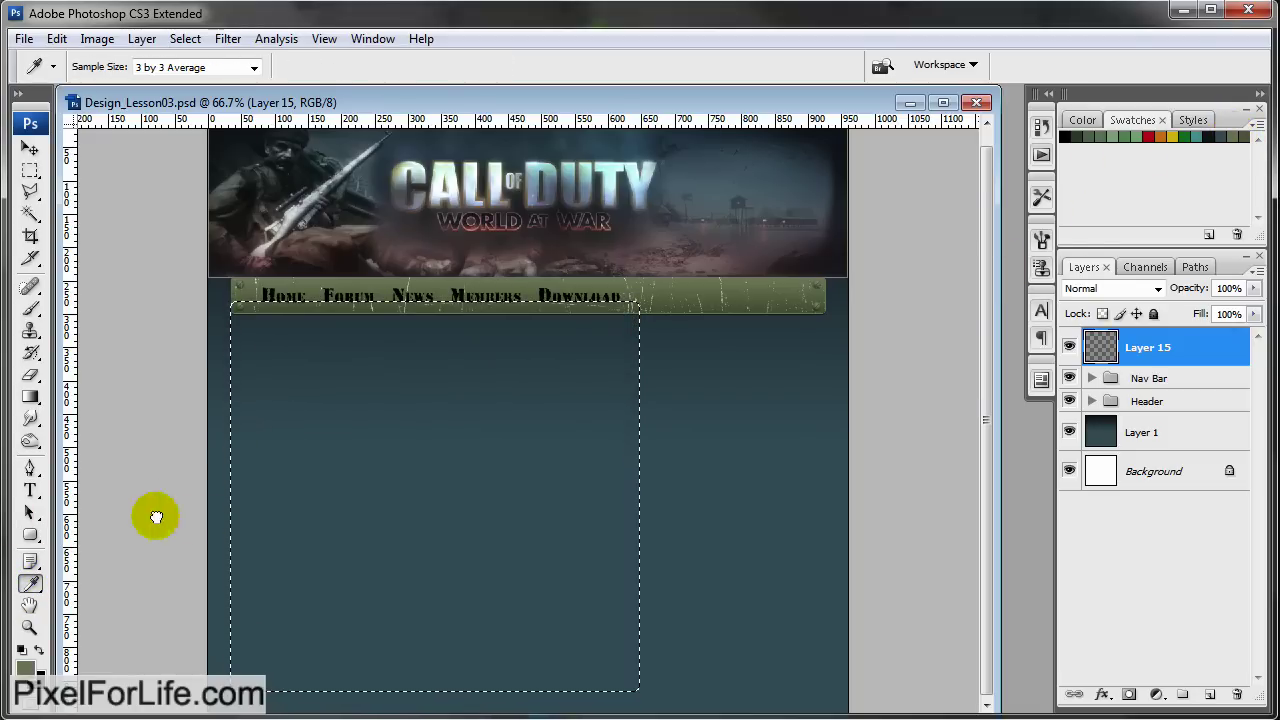
{"action": "left_click", "coordinate": [370, 279]}
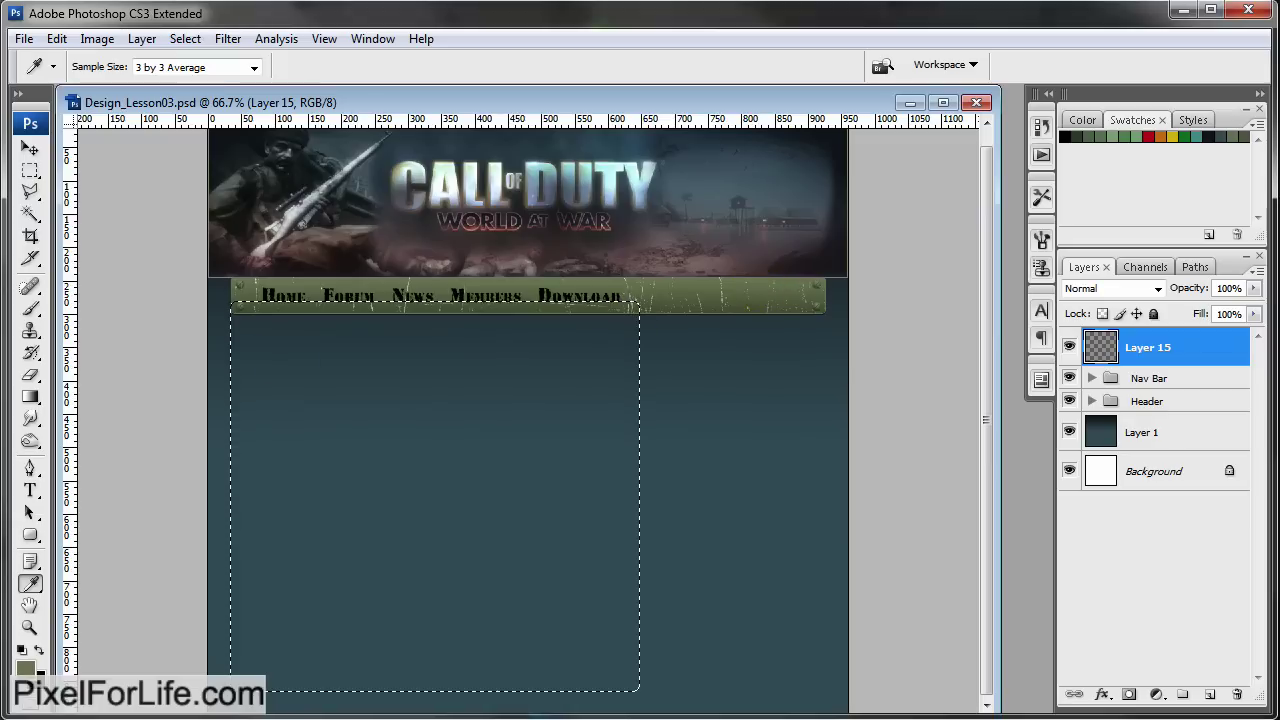
{"action": "key", "text": "alt+BackSpace"}
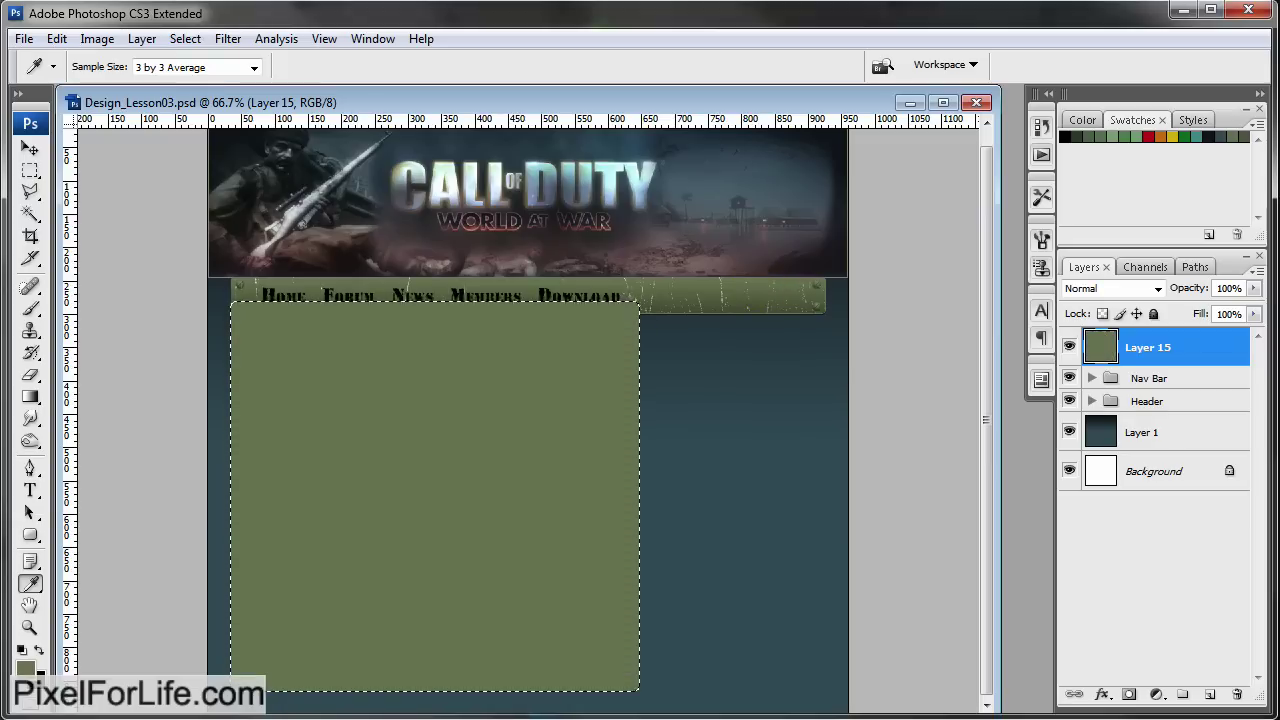
{"action": "left_click", "coordinate": [30, 148]}
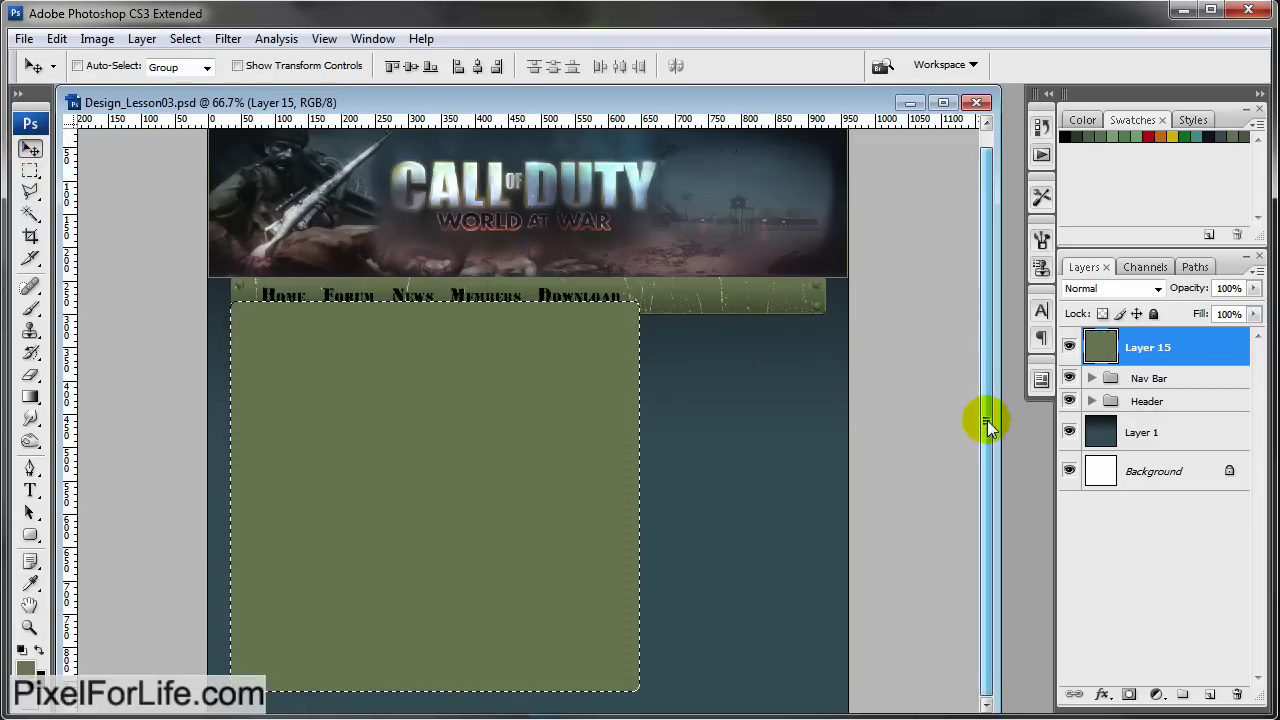
Delete a strip across the bottom of the green content box
{"action": "left_click", "coordinate": [30, 170]}
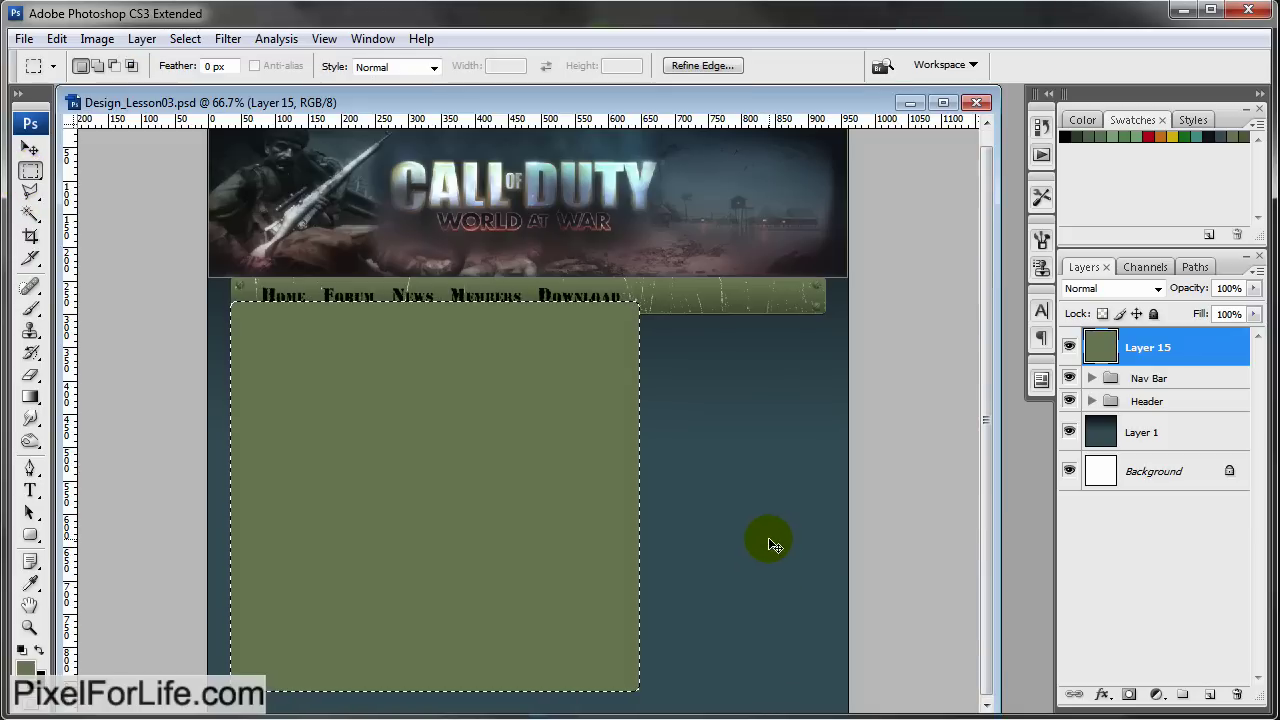
{"action": "left_click", "coordinate": [770, 542]}
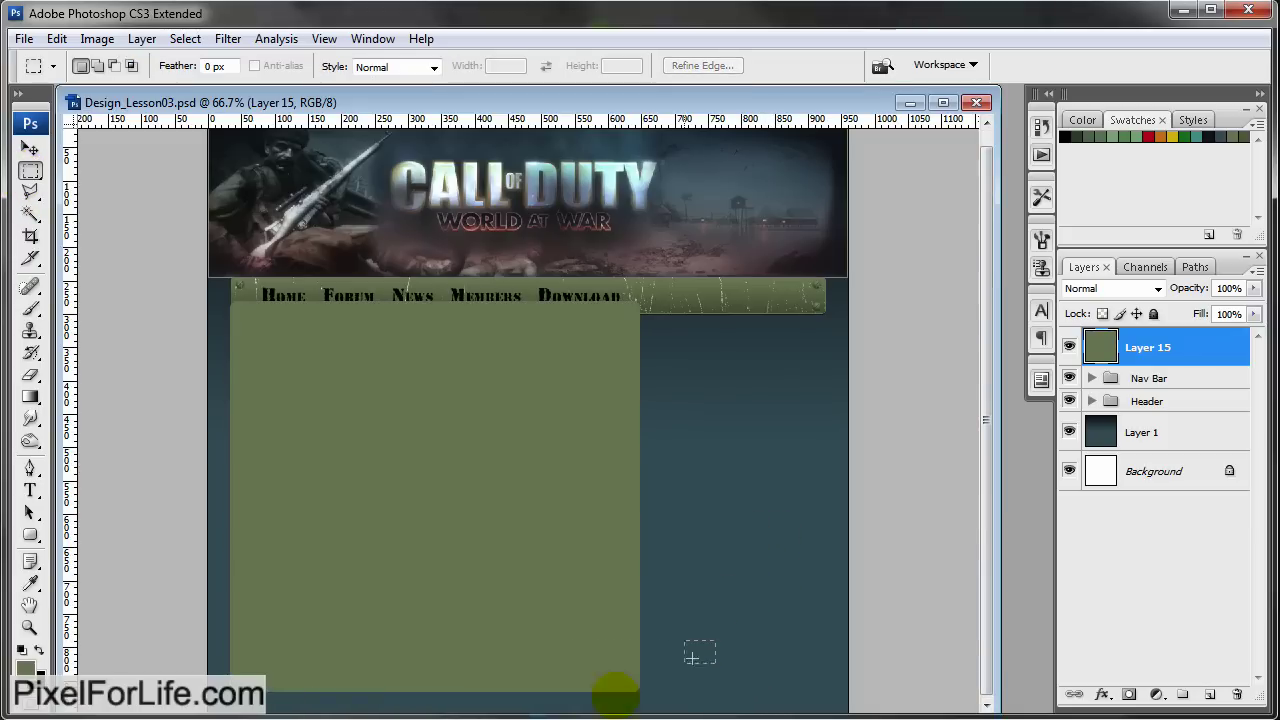
{"action": "left_click_drag", "start_coordinate": [715, 640], "coordinate": [345, 708]}
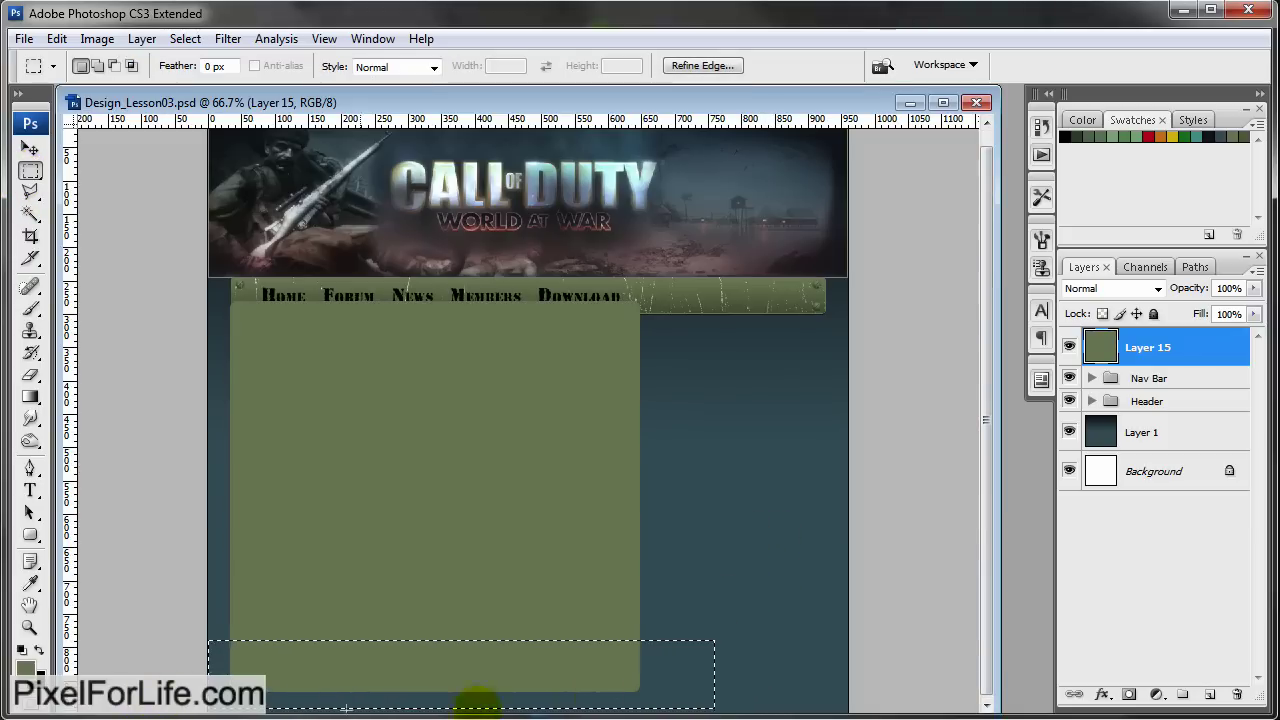
{"action": "key", "text": "Delete"}
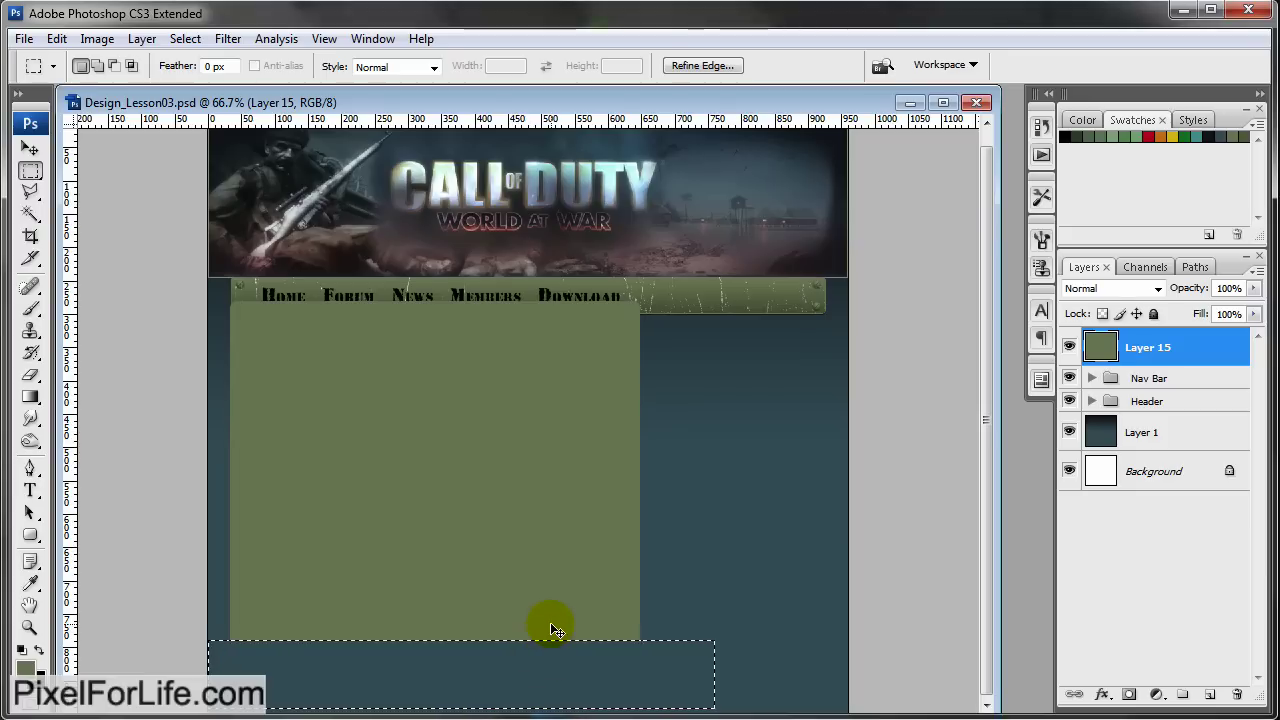
{"action": "left_click", "coordinate": [414, 500]}
Nudge Layer 15's green box so its top sits just below the nav bar, checking at 100%
{"action": "left_click", "coordinate": [30, 148]}
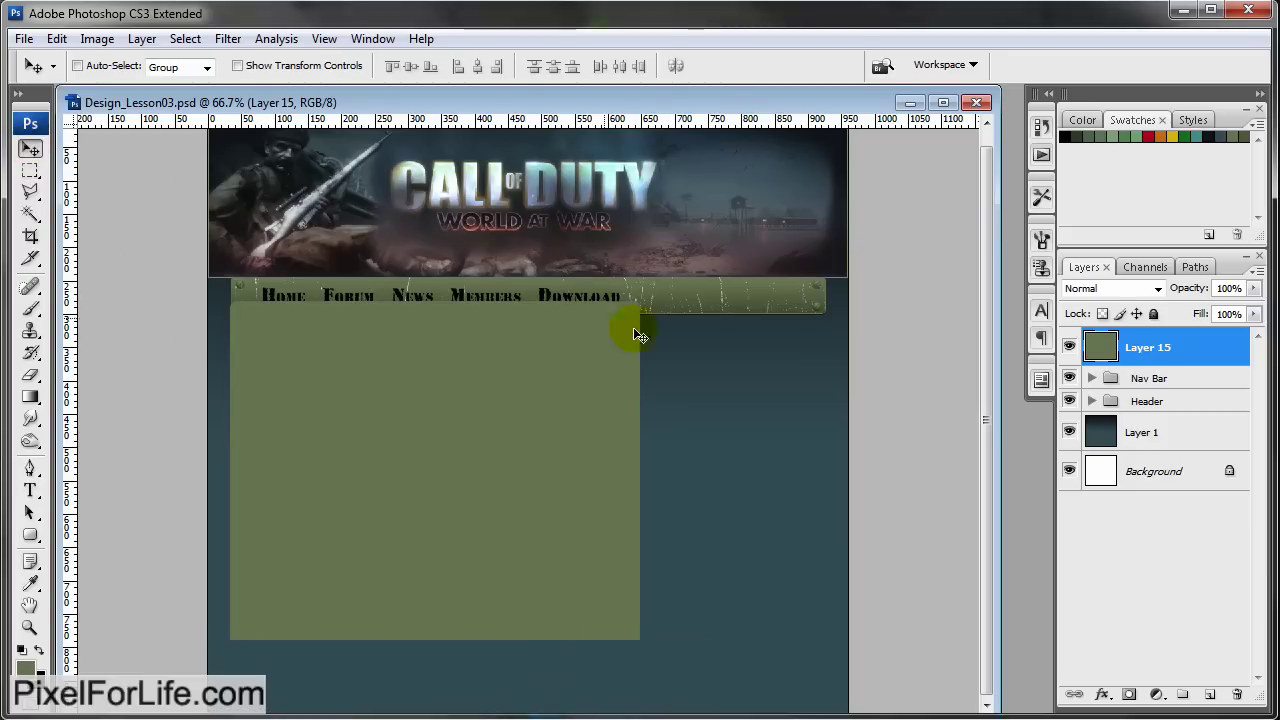
{"action": "key", "text": "Down"}
{"action": "key", "text": "Down"}
{"action": "key", "text": "Down"}
{"action": "key", "text": "Down"}
{"action": "key", "text": "Down"}
{"action": "key", "text": "Down"}
{"action": "key", "text": "Down"}
{"action": "key", "text": "Down"}
{"action": "key", "text": "Down"}
{"action": "key", "text": "Down"}
{"action": "key", "text": "Down"}
{"action": "key", "text": "Down"}
{"action": "key", "text": "Down"}
{"action": "key", "text": "Down"}
{"action": "key", "text": "Down"}
{"action": "key", "text": "Down"}
{"action": "key", "text": "Down"}
{"action": "key", "text": "Down"}
{"action": "key", "text": "Down"}
{"action": "key", "text": "Down"}
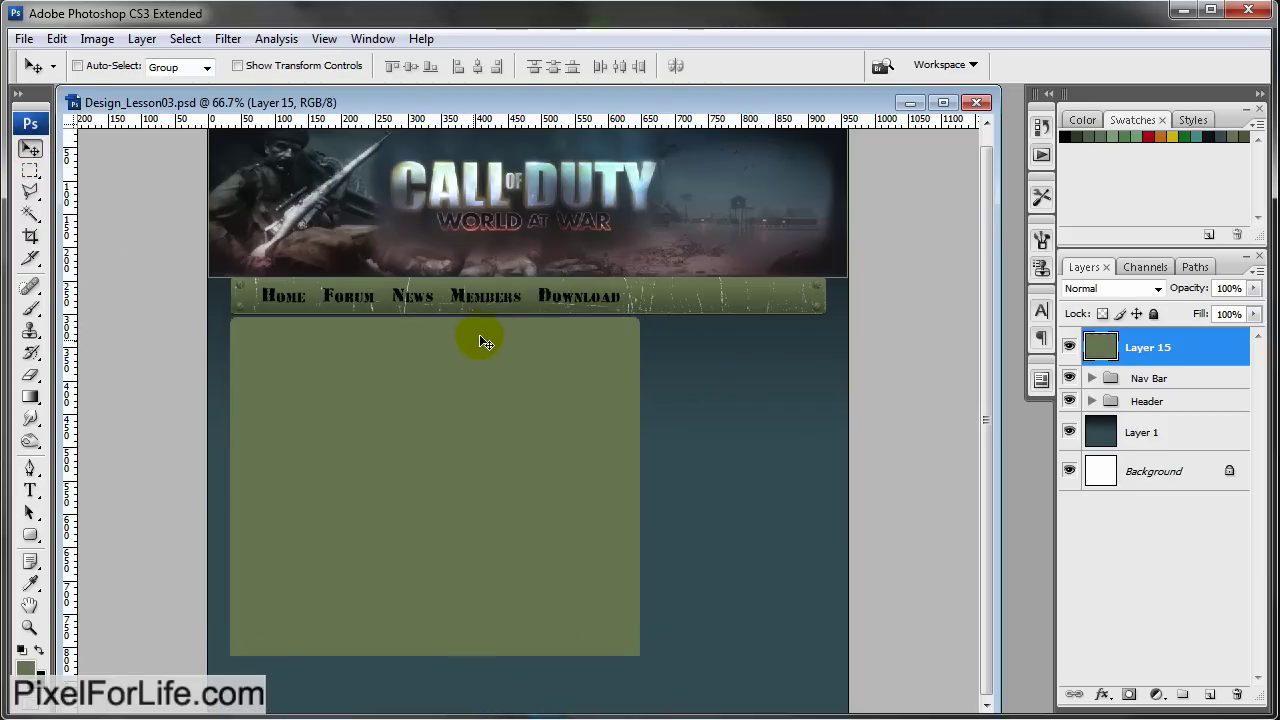
{"action": "key", "text": "ctrl+plus"}
{"action": "left_click_drag", "start_coordinate": [523, 323], "coordinate": [664, 362]}
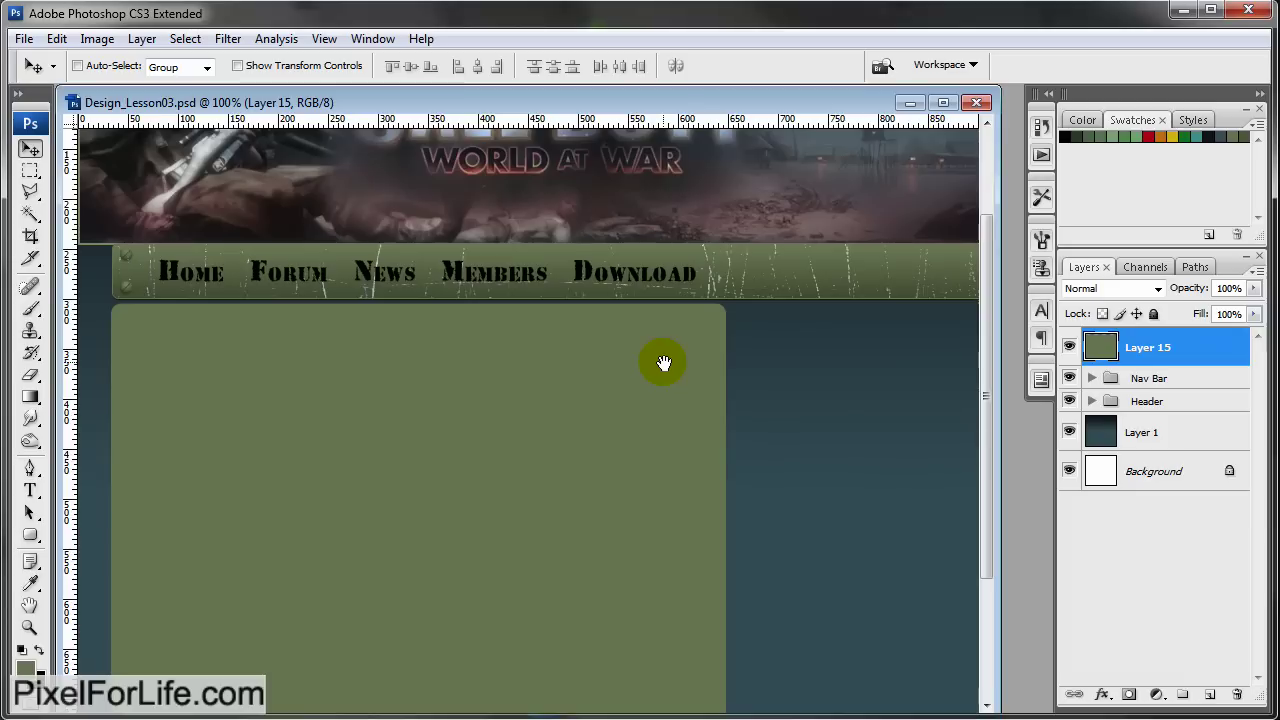
{"action": "key", "text": "Up"}
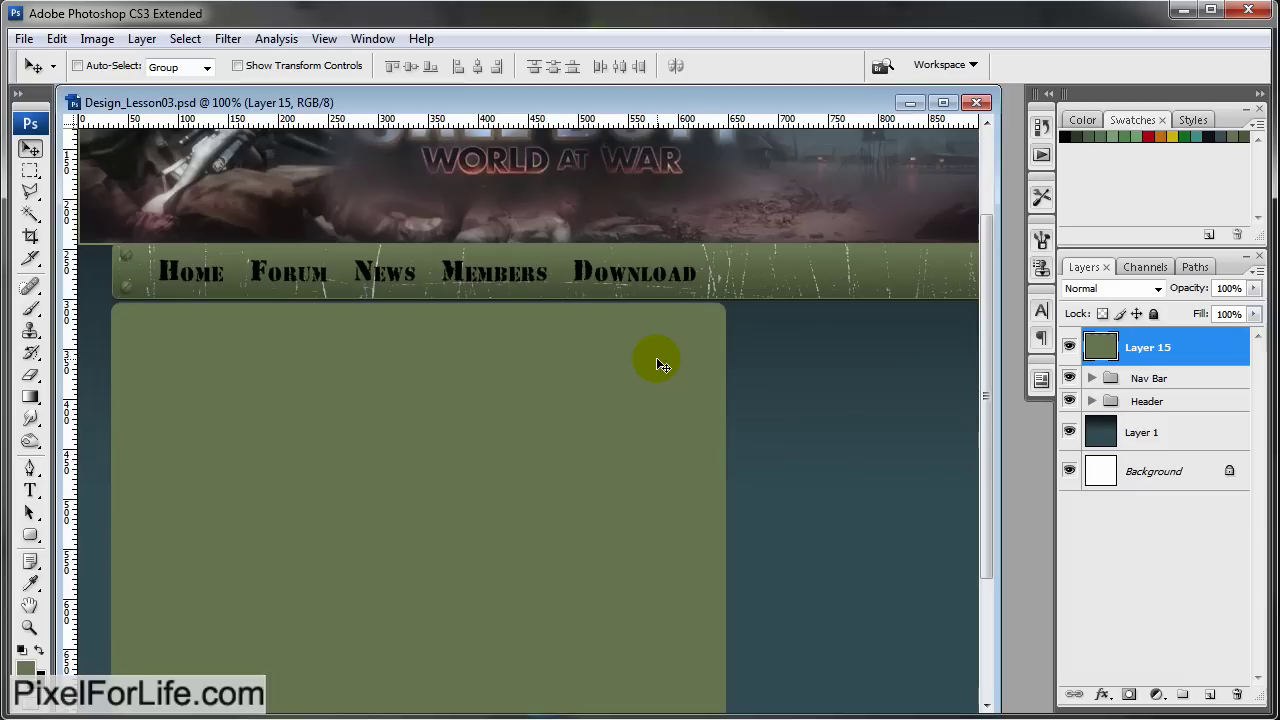
{"action": "left_click_drag", "start_coordinate": [674, 403], "coordinate": [691, 437]}
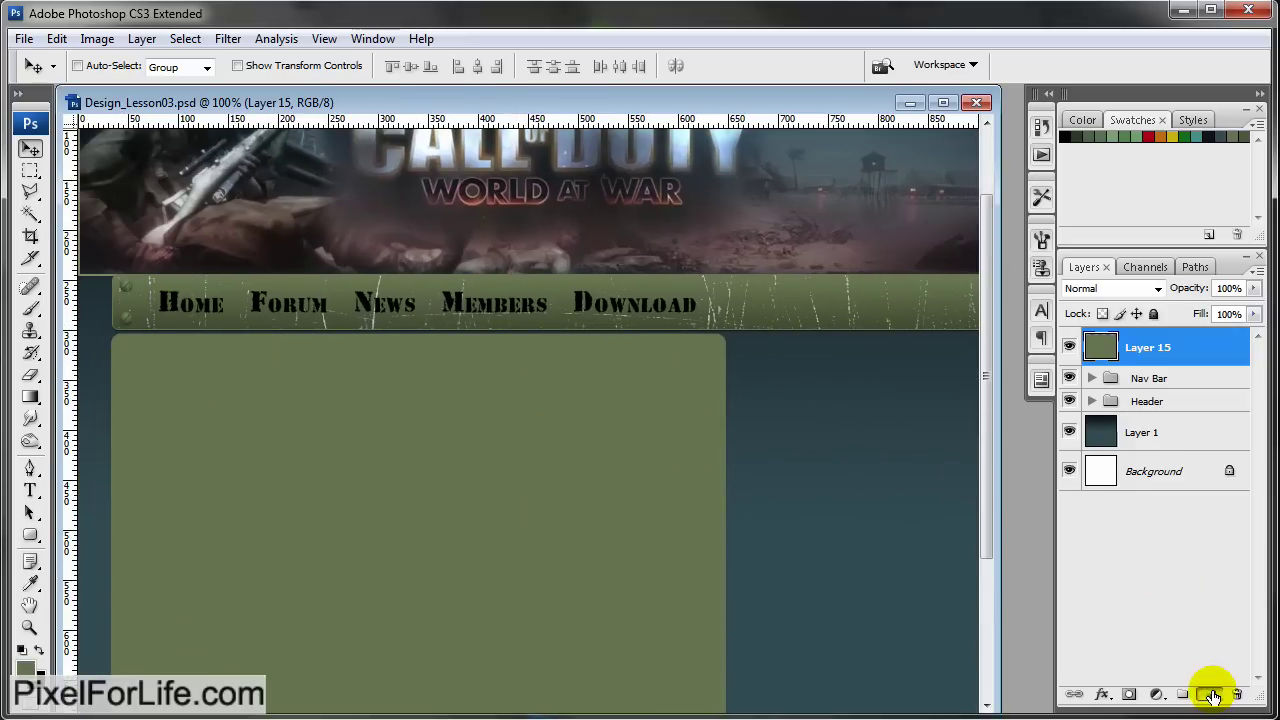
Add Layer 16 and draw a rounded title-bar path across the green box's top
{"action": "left_click", "coordinate": [1212, 695]}
{"action": "left_click", "coordinate": [33, 536]}
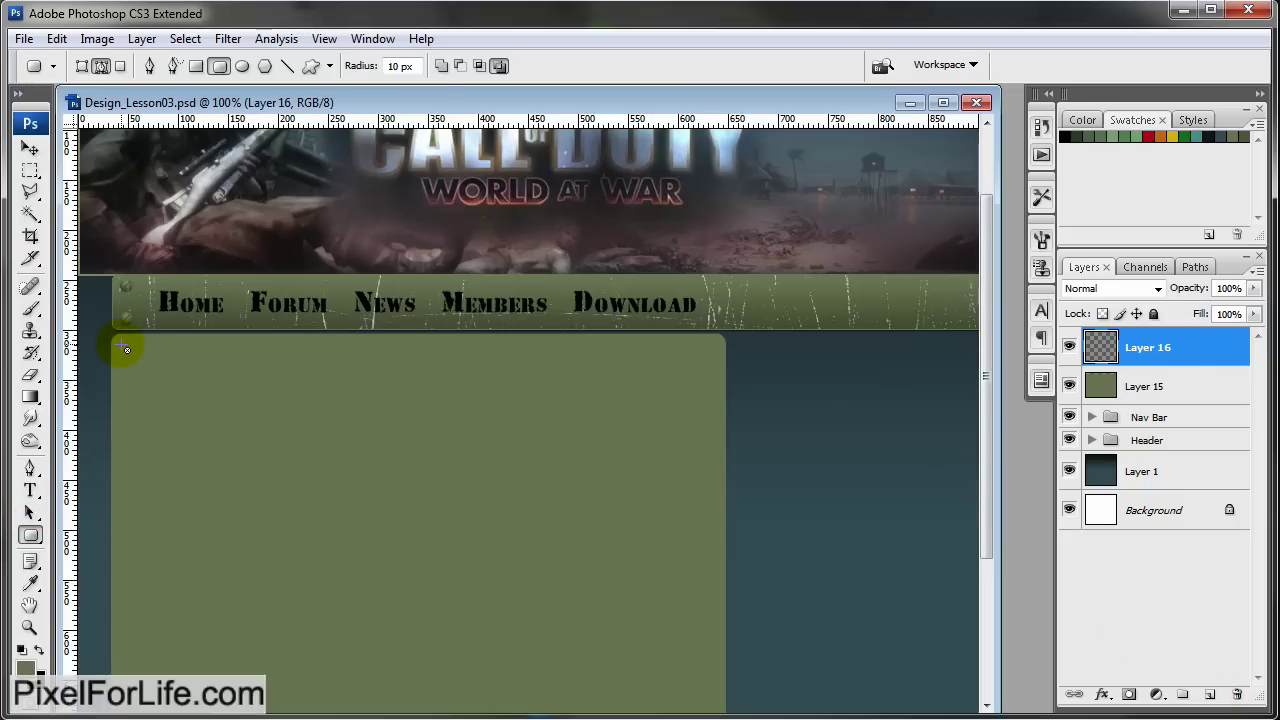
{"action": "left_click_drag", "start_coordinate": [125, 349], "coordinate": [727, 402]}
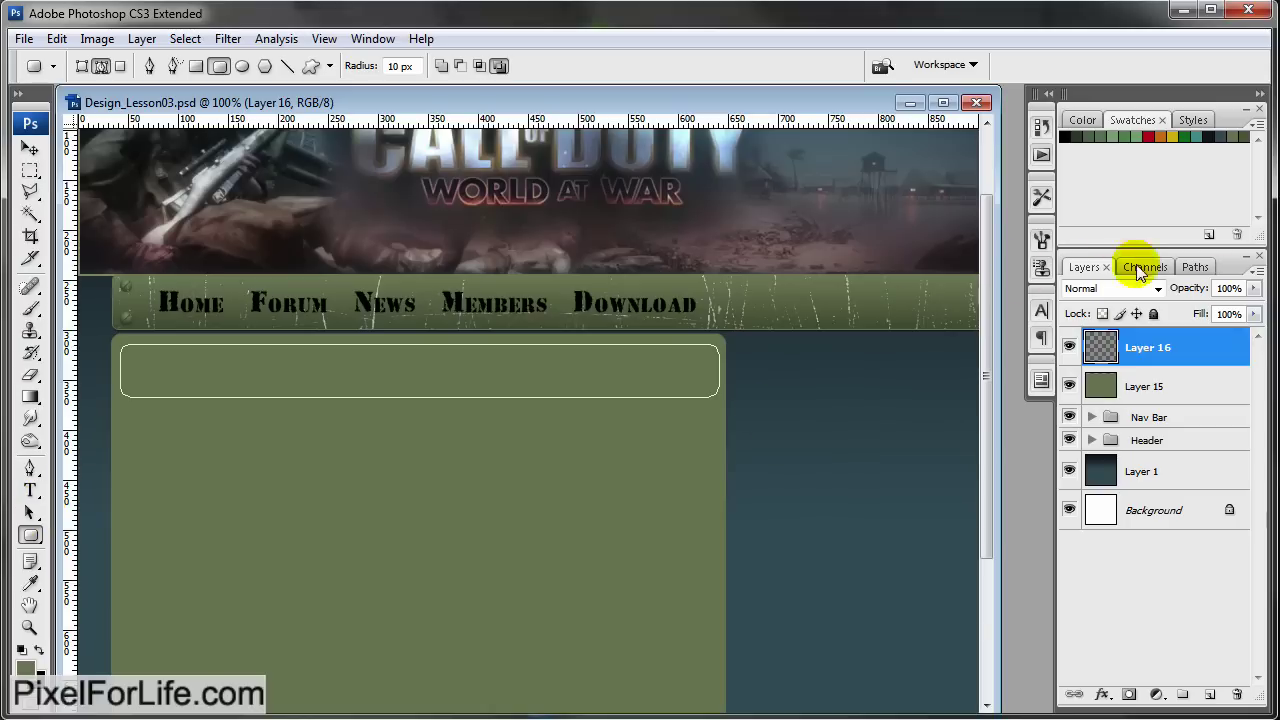
Turn the title-bar path into a selection, fill it with black and deselect
{"action": "left_click", "coordinate": [1193, 266]}
{"action": "left_click", "coordinate": [1075, 294], "text": "ctrl"}
{"action": "left_click", "coordinate": [1085, 267]}
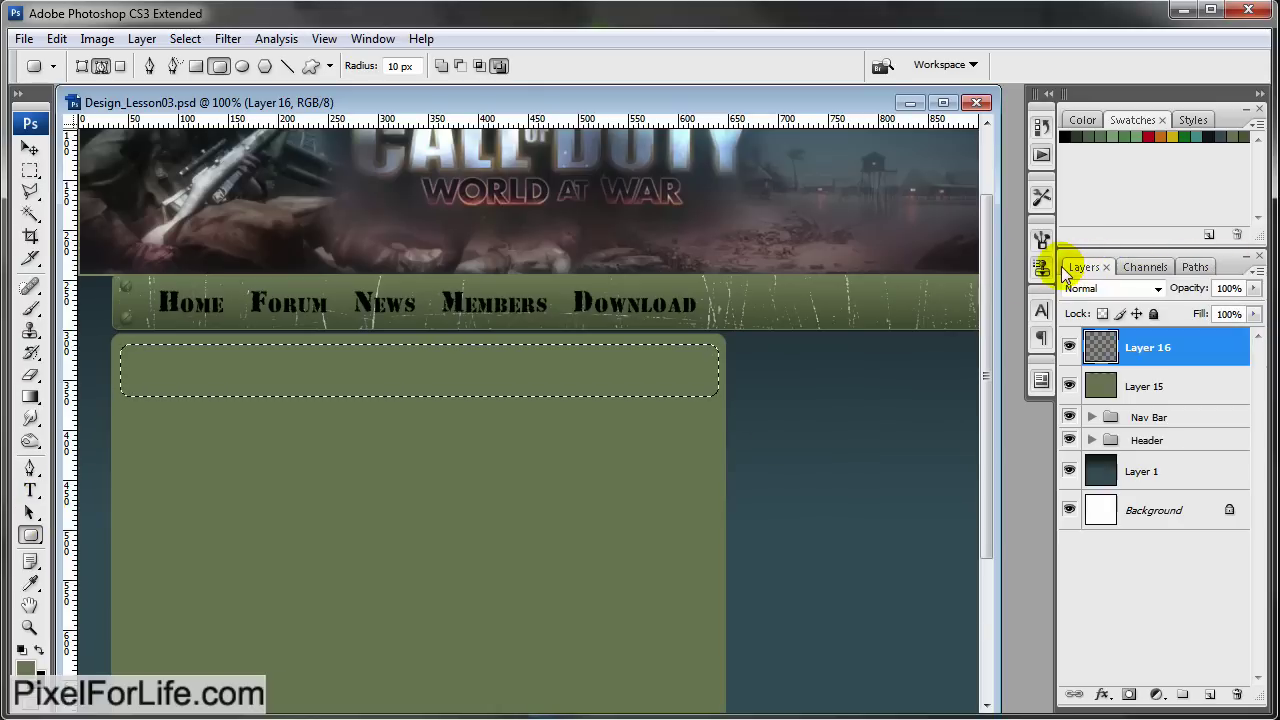
{"action": "key", "text": "ctrl+BackSpace"}
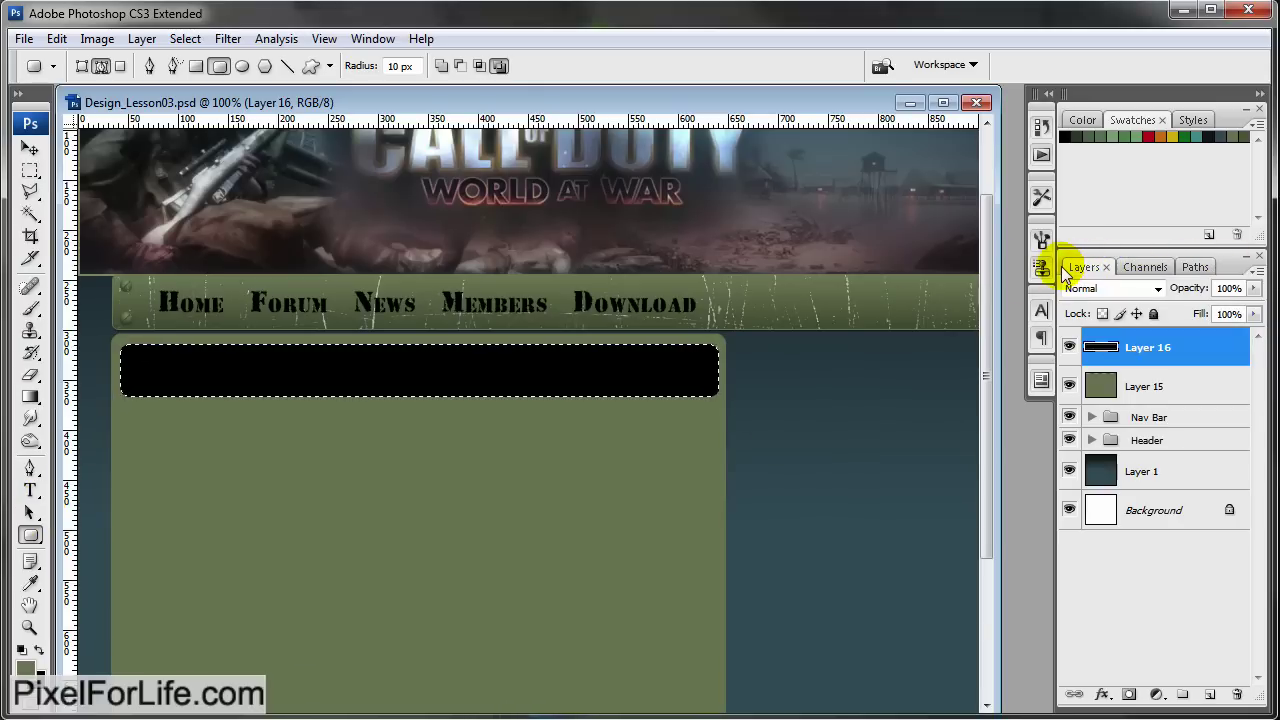
{"action": "key", "text": "ctrl+d"}
{"action": "left_click", "coordinate": [30, 148]}
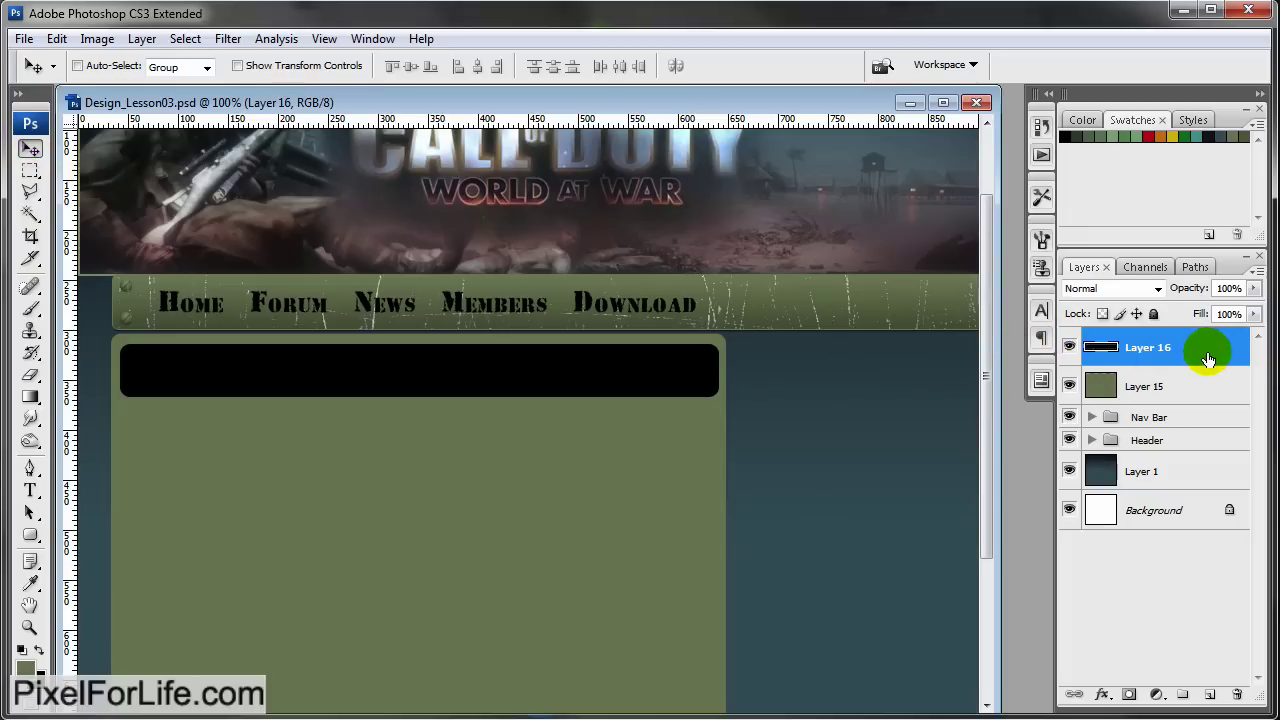
Align the black bar's horizontal centre with Layer 15's box and nudge Layer 16 up slightly
{"action": "left_click", "coordinate": [1204, 386], "text": "shift"}
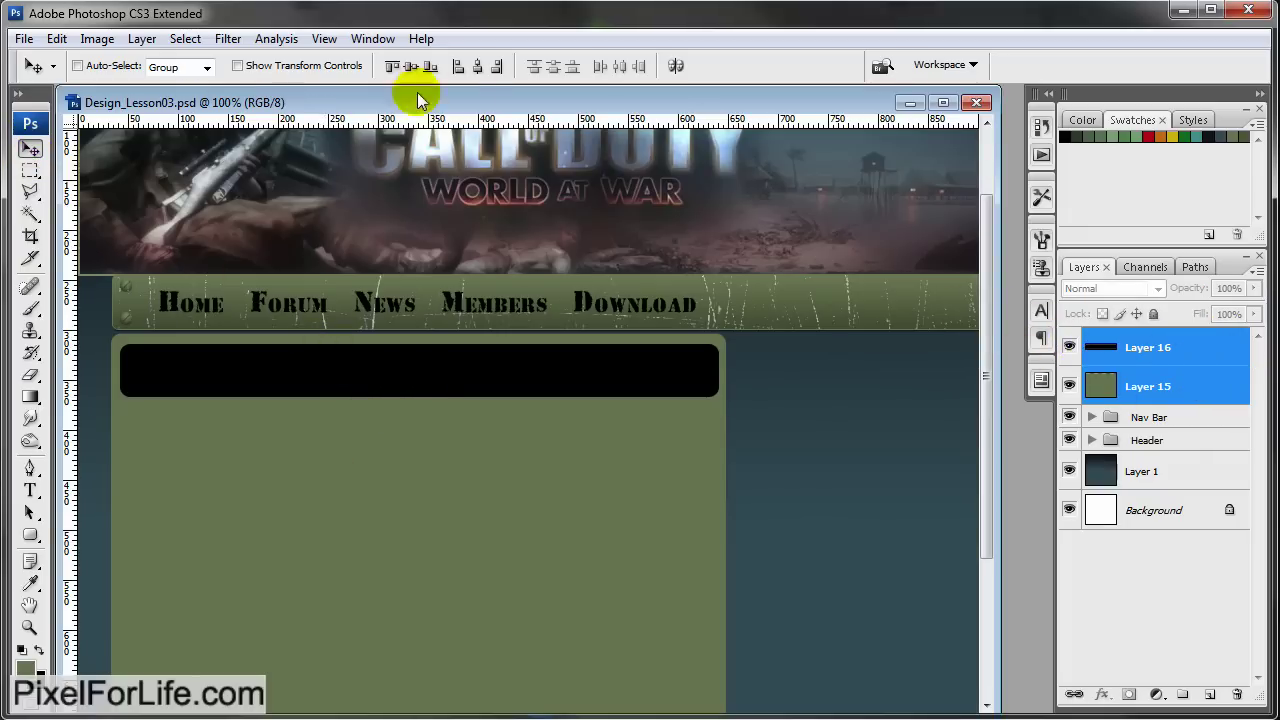
{"action": "left_click", "coordinate": [478, 68]}
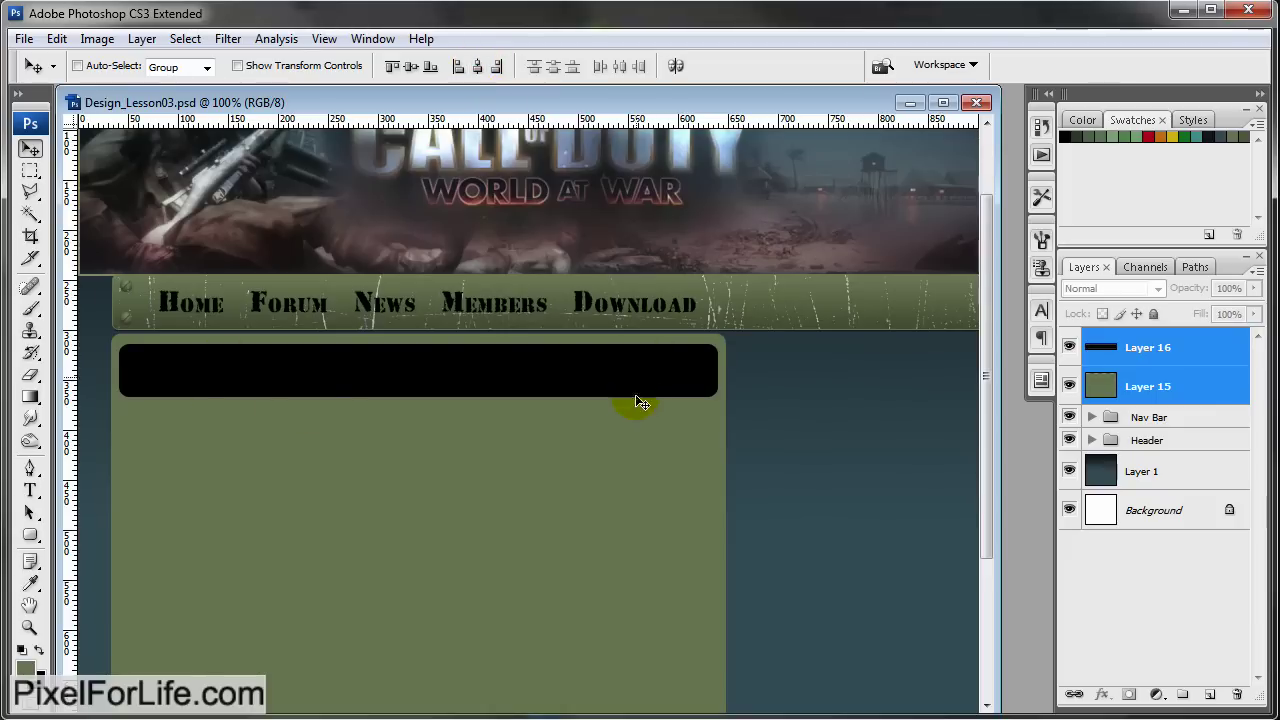
{"action": "left_click", "coordinate": [1226, 350]}
{"action": "key", "text": "Up"}
{"action": "key", "text": "Up"}
{"action": "key", "text": "Up"}
{"action": "key", "text": "Up"}
{"action": "key", "text": "Up"}
{"action": "key", "text": "Up"}
{"action": "key", "text": "Up"}
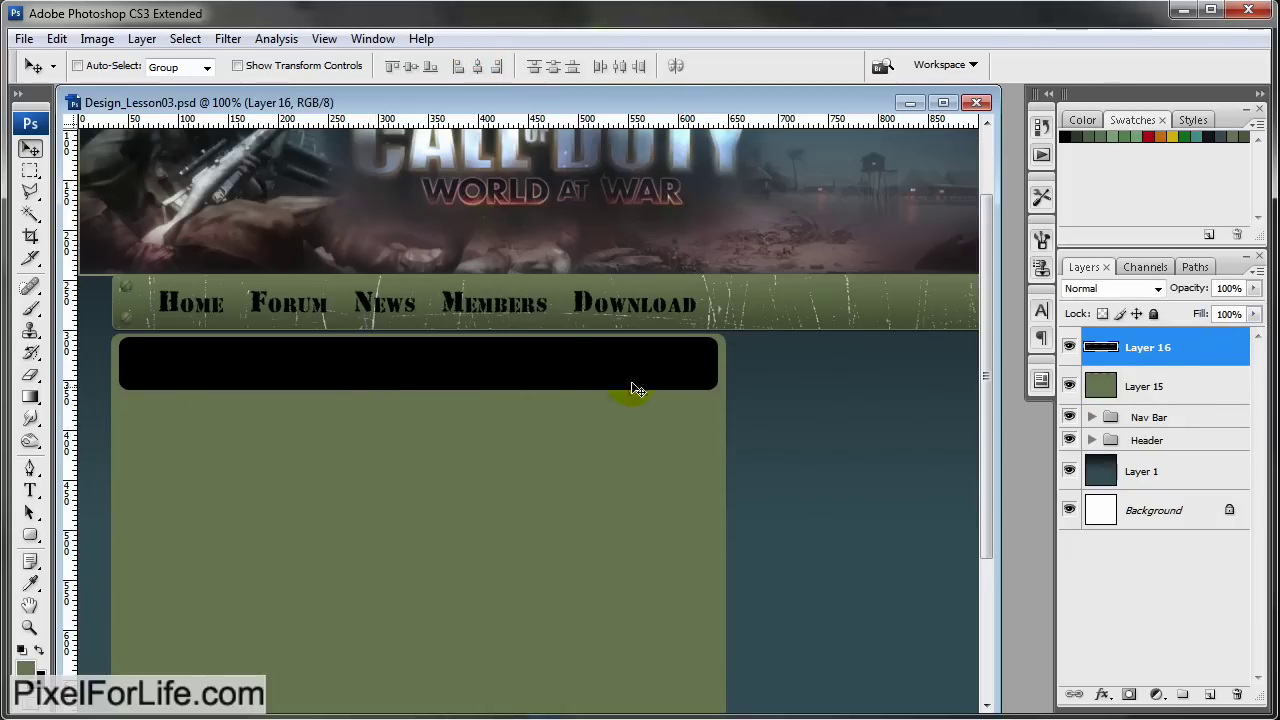
Give Layer 16 a Drop Shadow with distance 2 and size 1
{"action": "double_click", "coordinate": [1203, 356]}
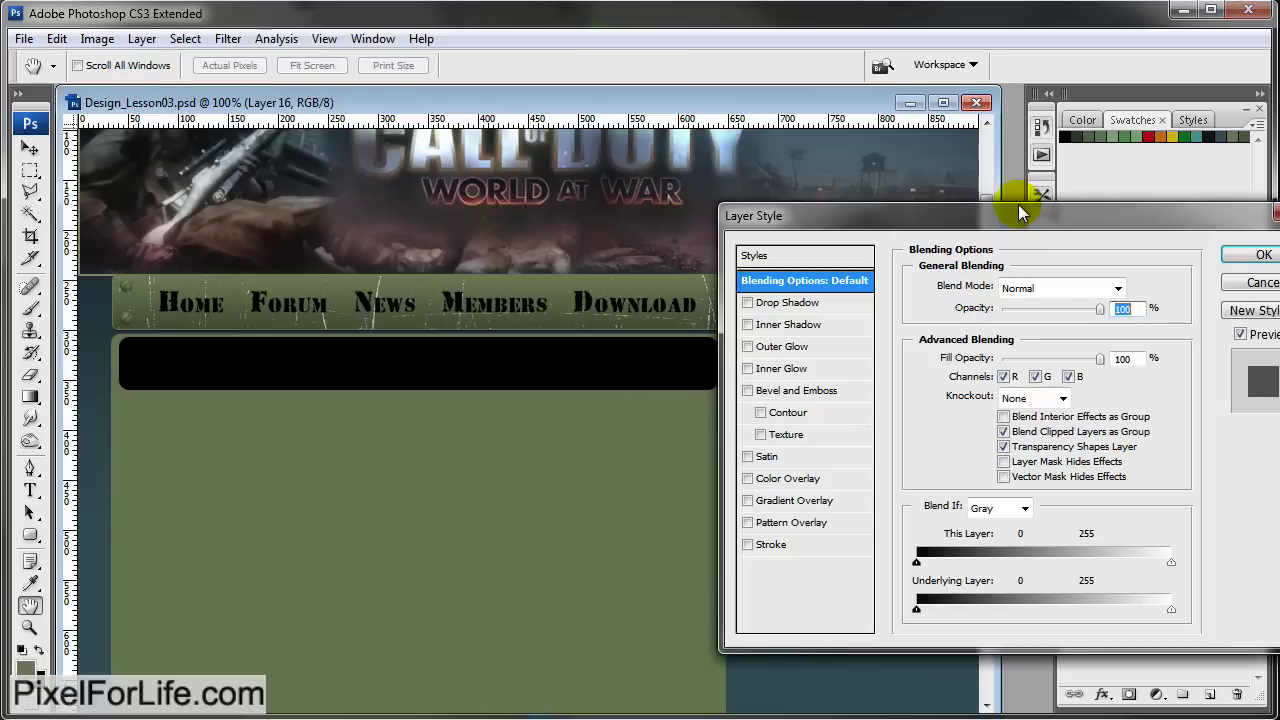
{"action": "left_click_drag", "start_coordinate": [1030, 216], "coordinate": [697, 266]}
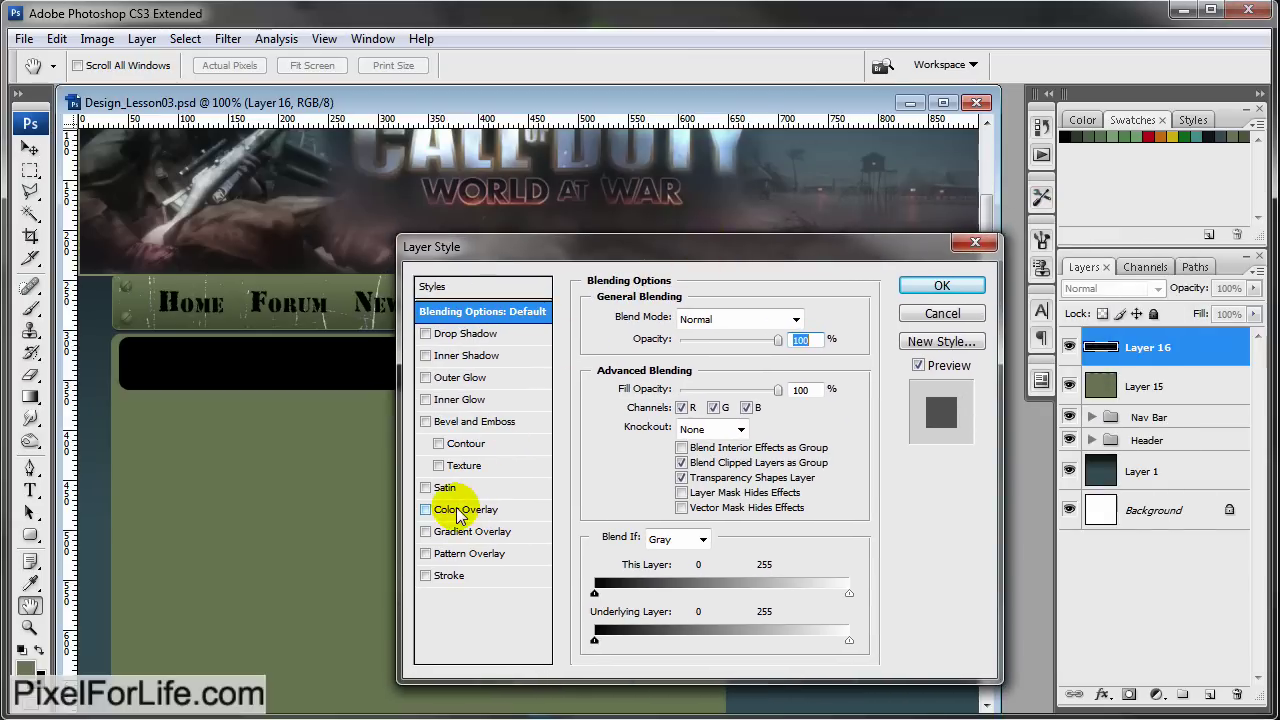
{"action": "left_click", "coordinate": [520, 336]}
{"action": "double_click", "coordinate": [712, 376]}
{"action": "key", "text": "Tab"}
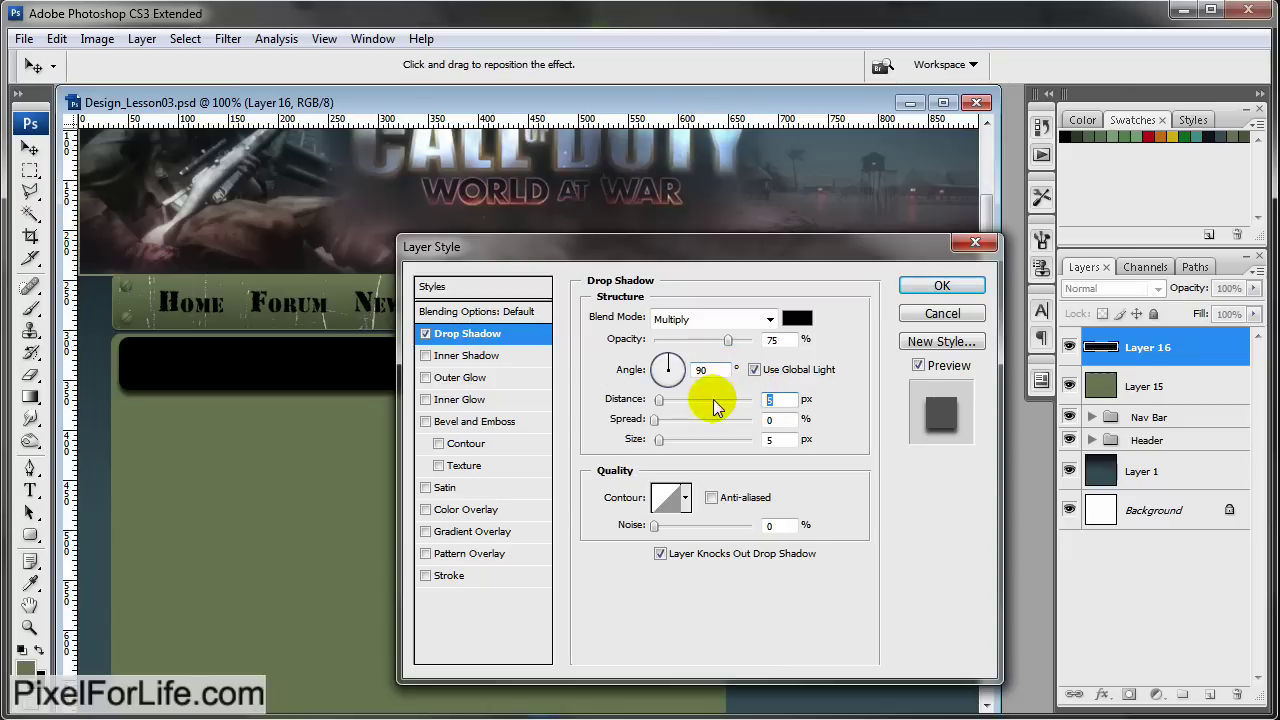
{"action": "type", "text": "2"}
{"action": "double_click", "coordinate": [777, 439]}
{"action": "type", "text": "1"}
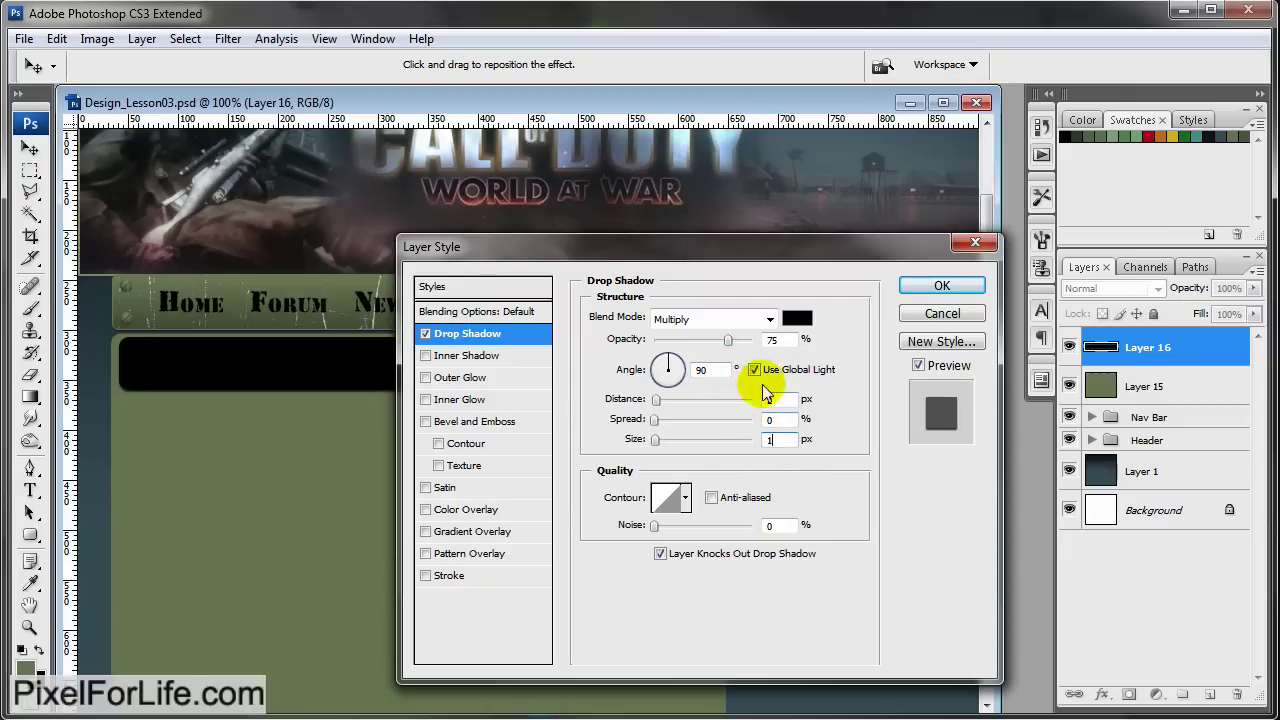
Add a Gradient Overlay and set both of its gradient stops to olive
{"action": "left_click", "coordinate": [426, 531]}
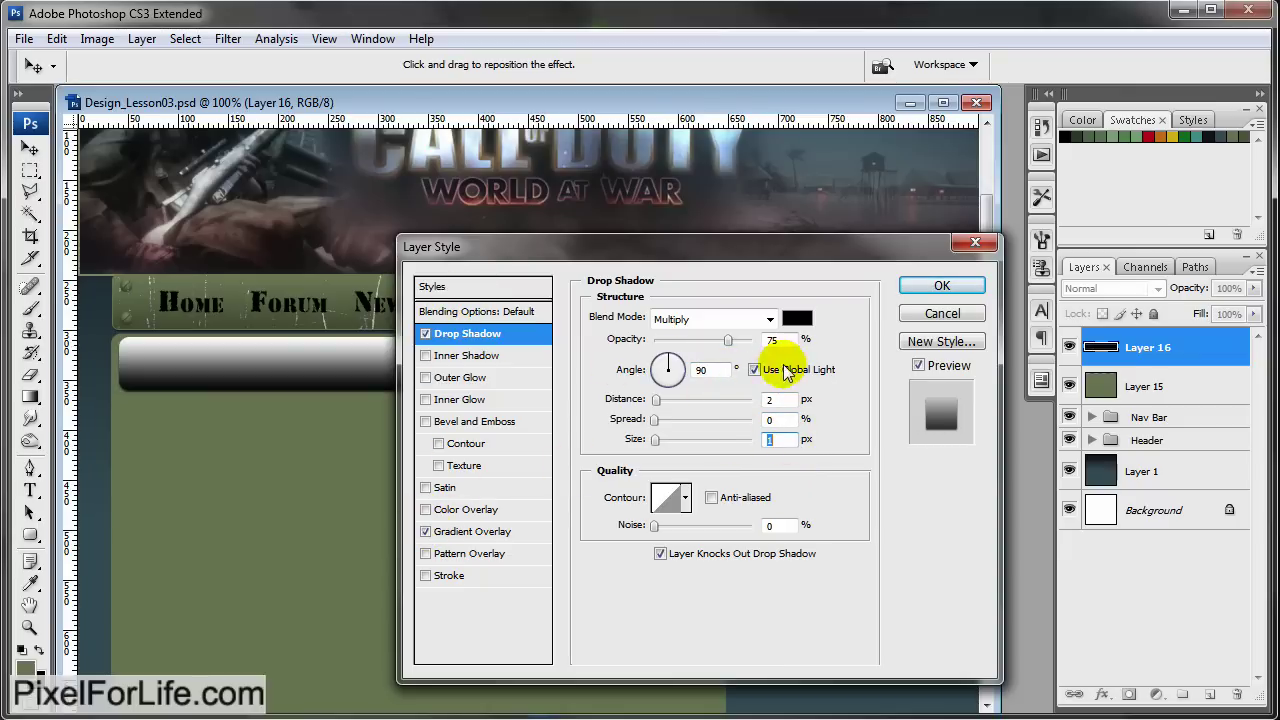
{"action": "left_click", "coordinate": [496, 531]}
{"action": "left_click", "coordinate": [703, 361]}
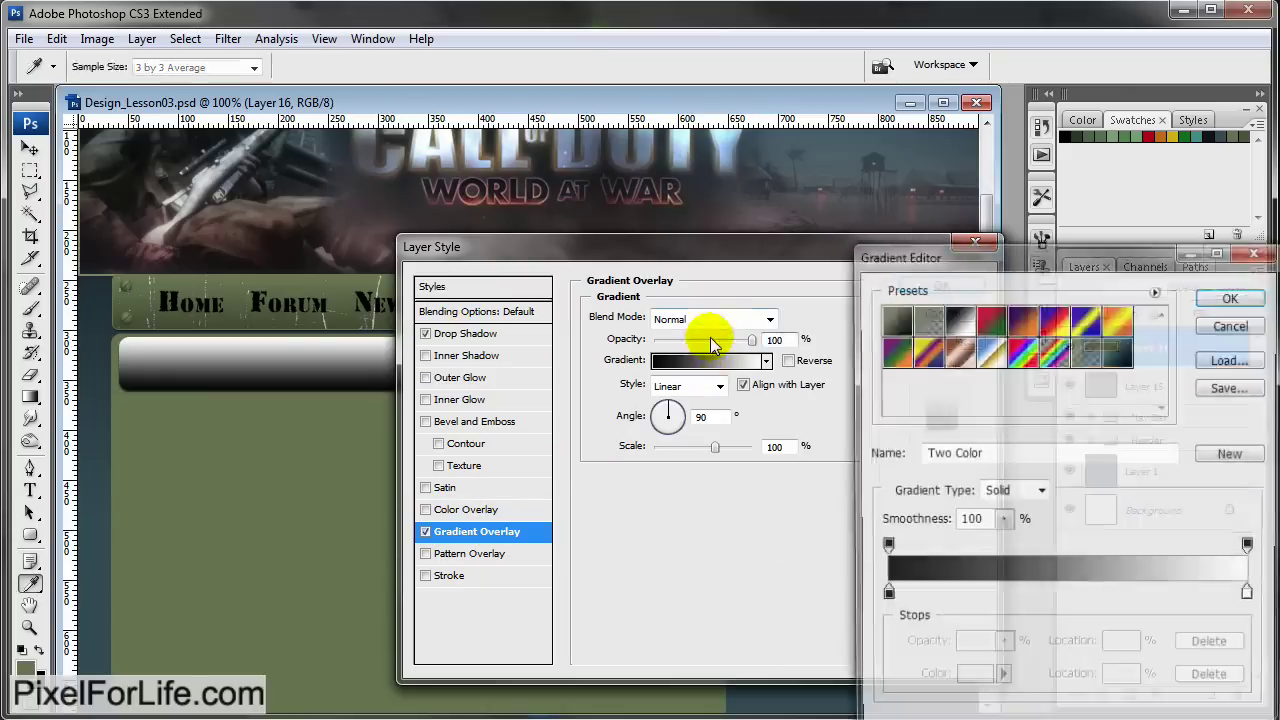
{"action": "left_click_drag", "start_coordinate": [1027, 260], "coordinate": [801, 190]}
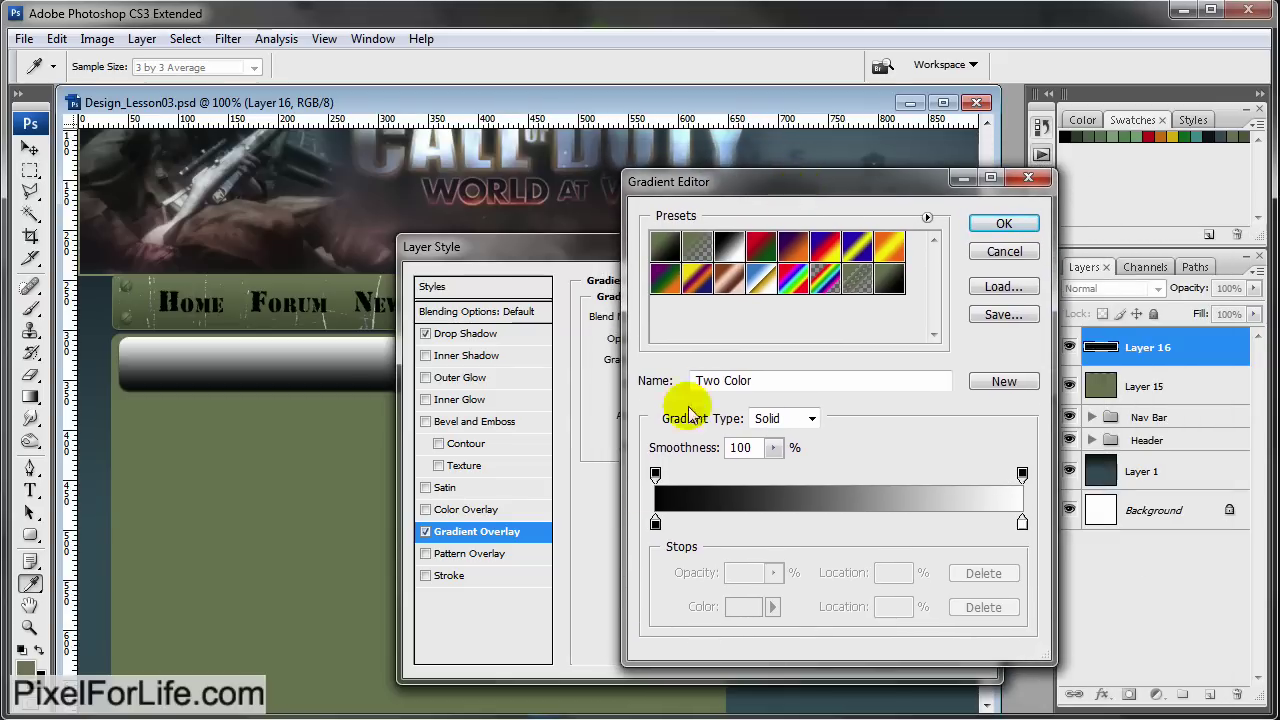
{"action": "left_click", "coordinate": [654, 522]}
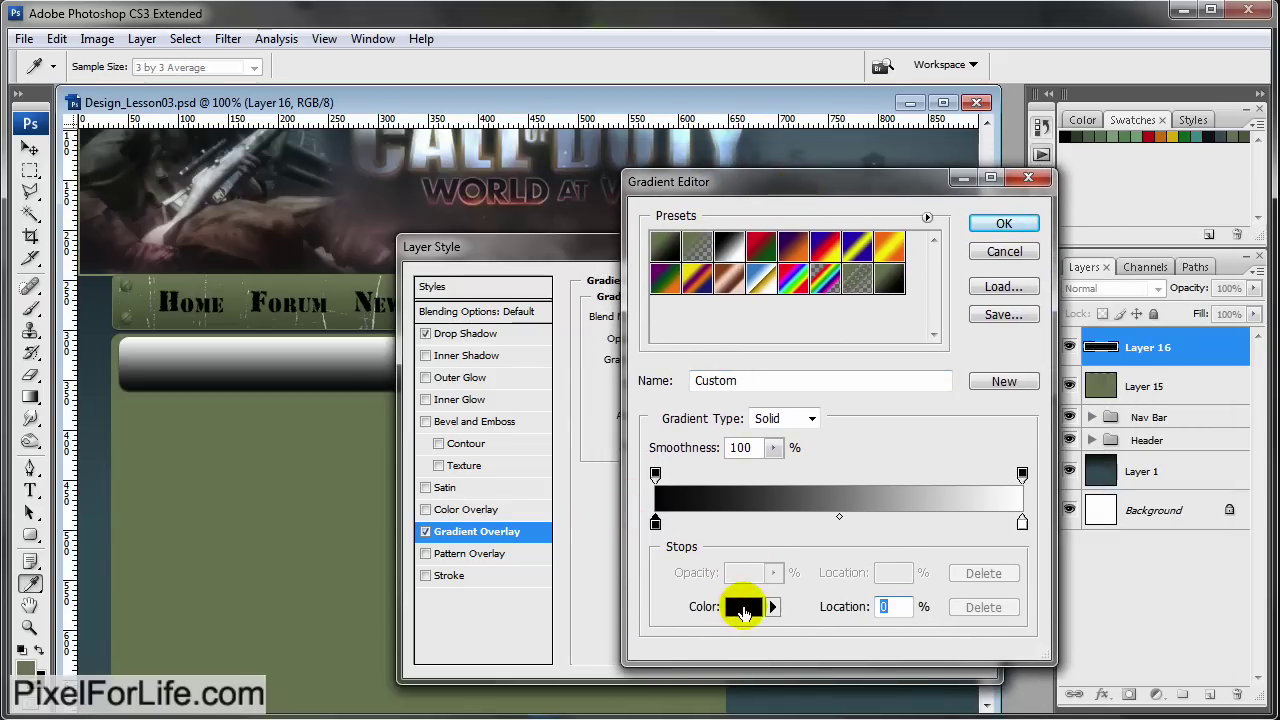
{"action": "left_click", "coordinate": [743, 606]}
{"action": "left_click", "coordinate": [1247, 136]}
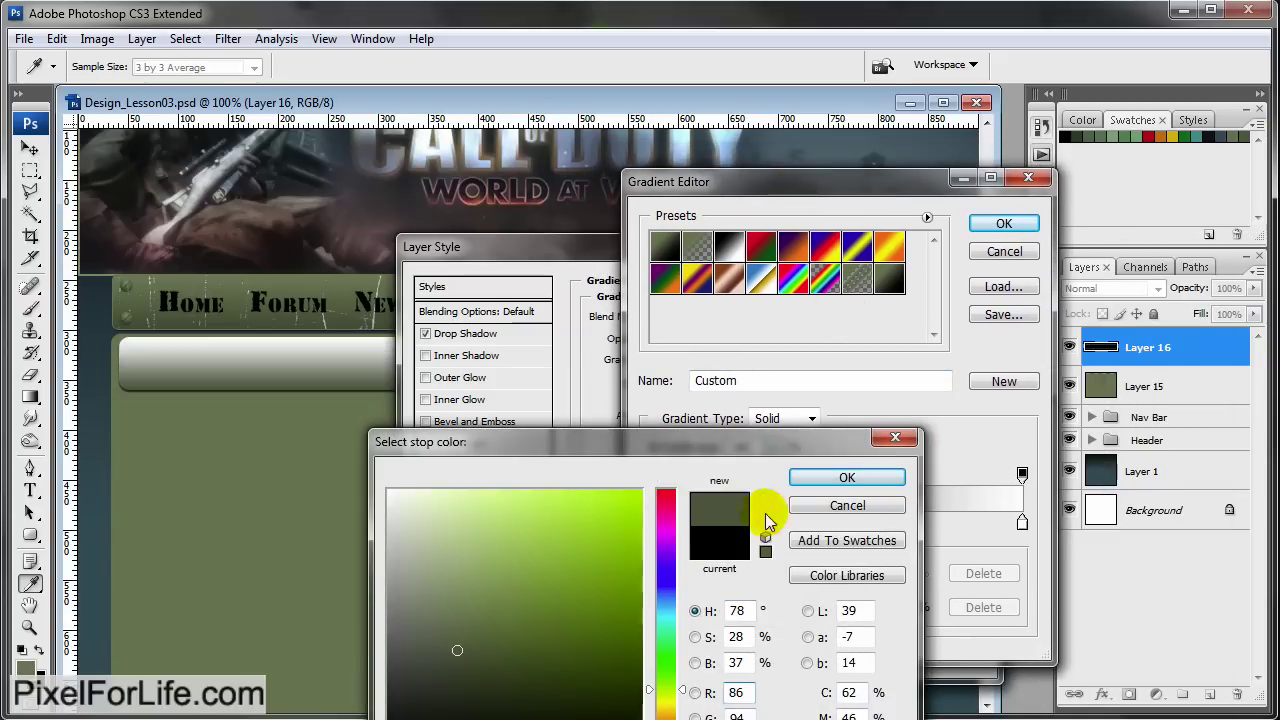
{"action": "left_click", "coordinate": [880, 477]}
{"action": "left_click", "coordinate": [1024, 523]}
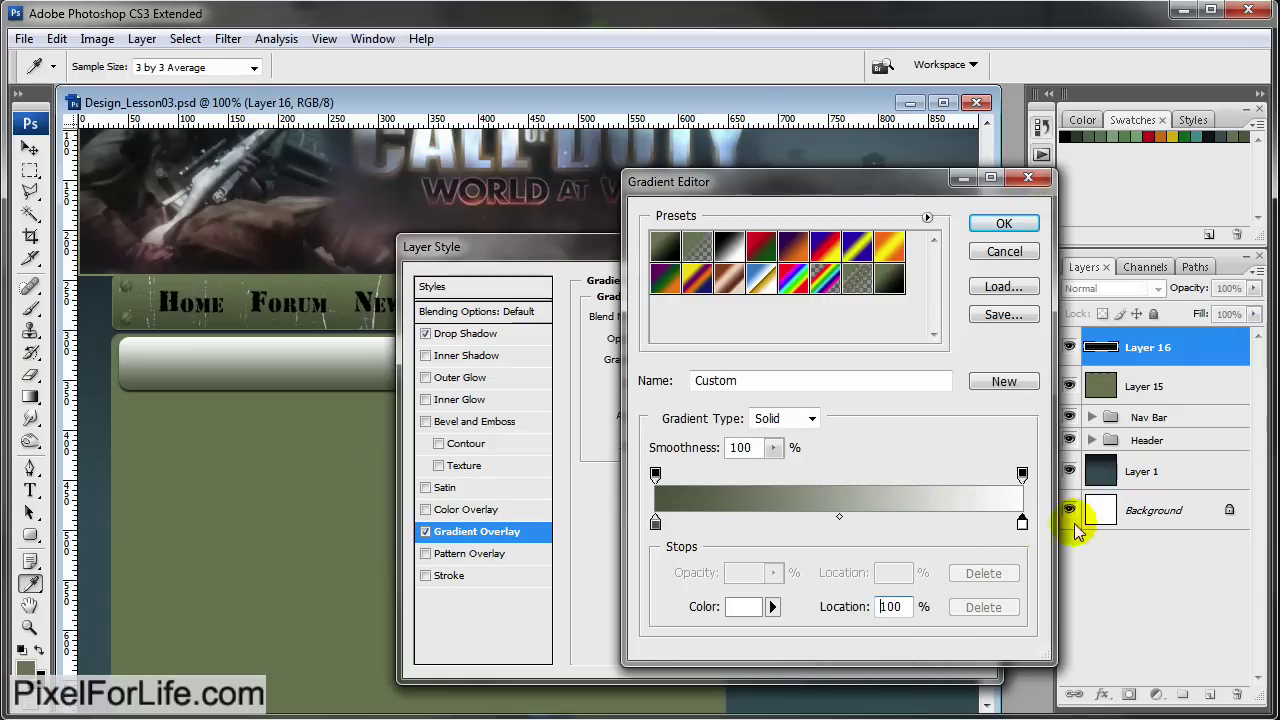
{"action": "left_click", "coordinate": [1238, 137]}
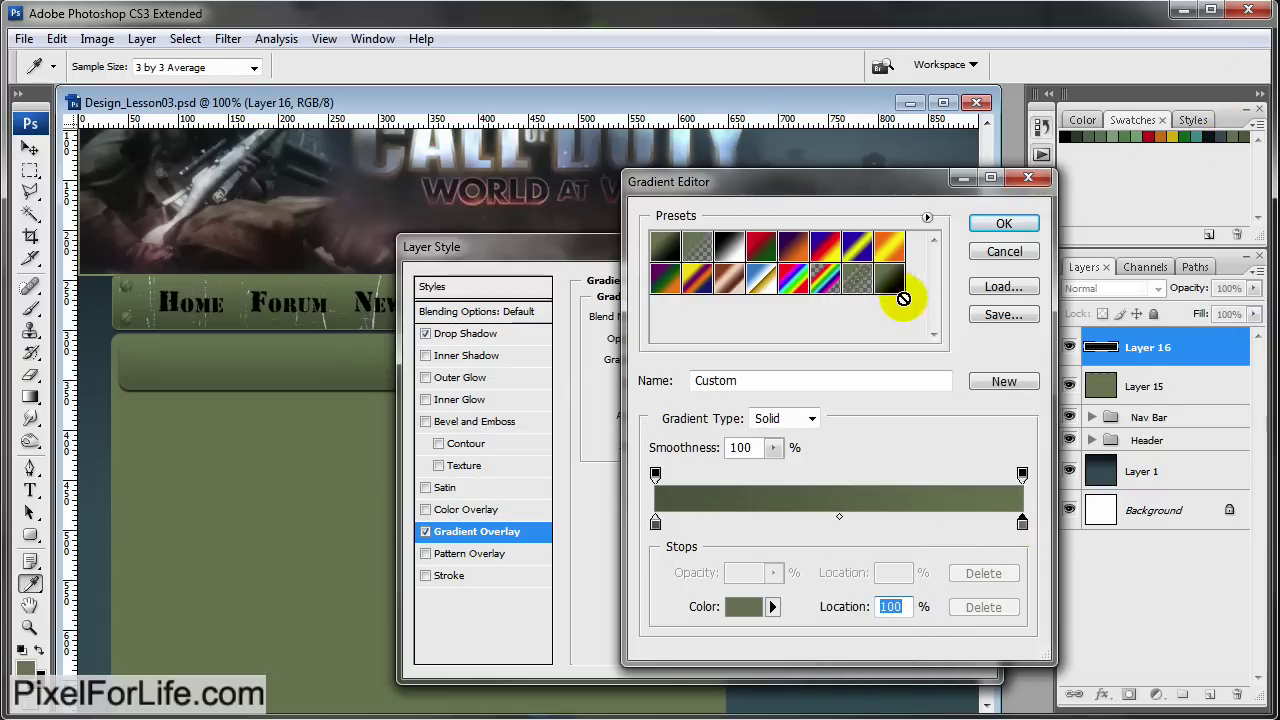
Darken the gradient's left stop, scale the overlay to 150% and apply the layer styles
{"action": "left_click", "coordinate": [656, 523]}
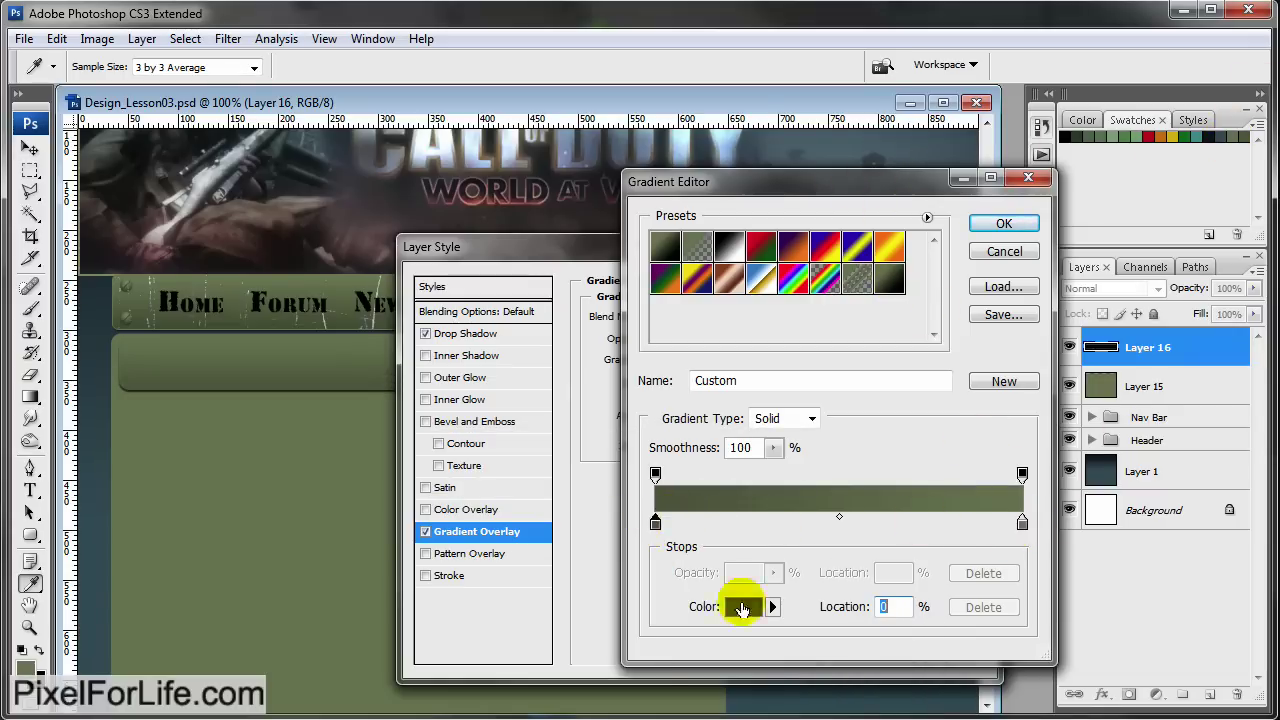
{"action": "left_click", "coordinate": [743, 606]}
{"action": "left_click", "coordinate": [466, 689]}
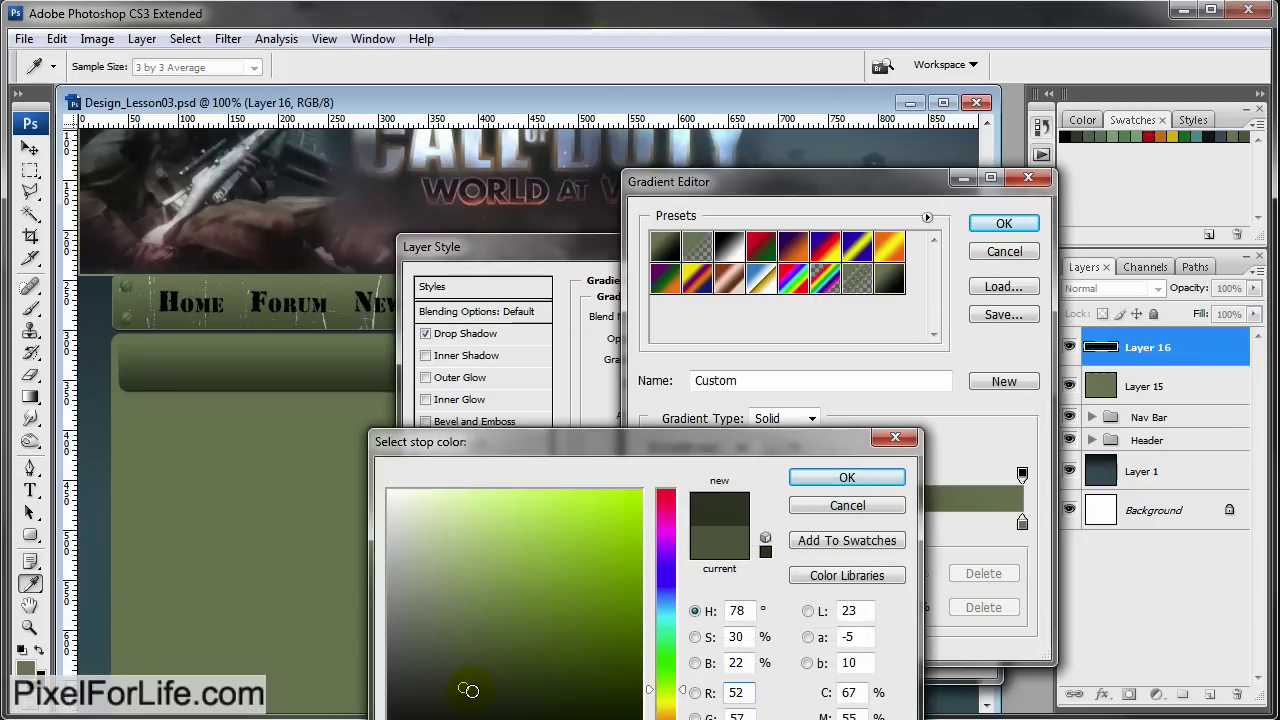
{"action": "left_click", "coordinate": [847, 477]}
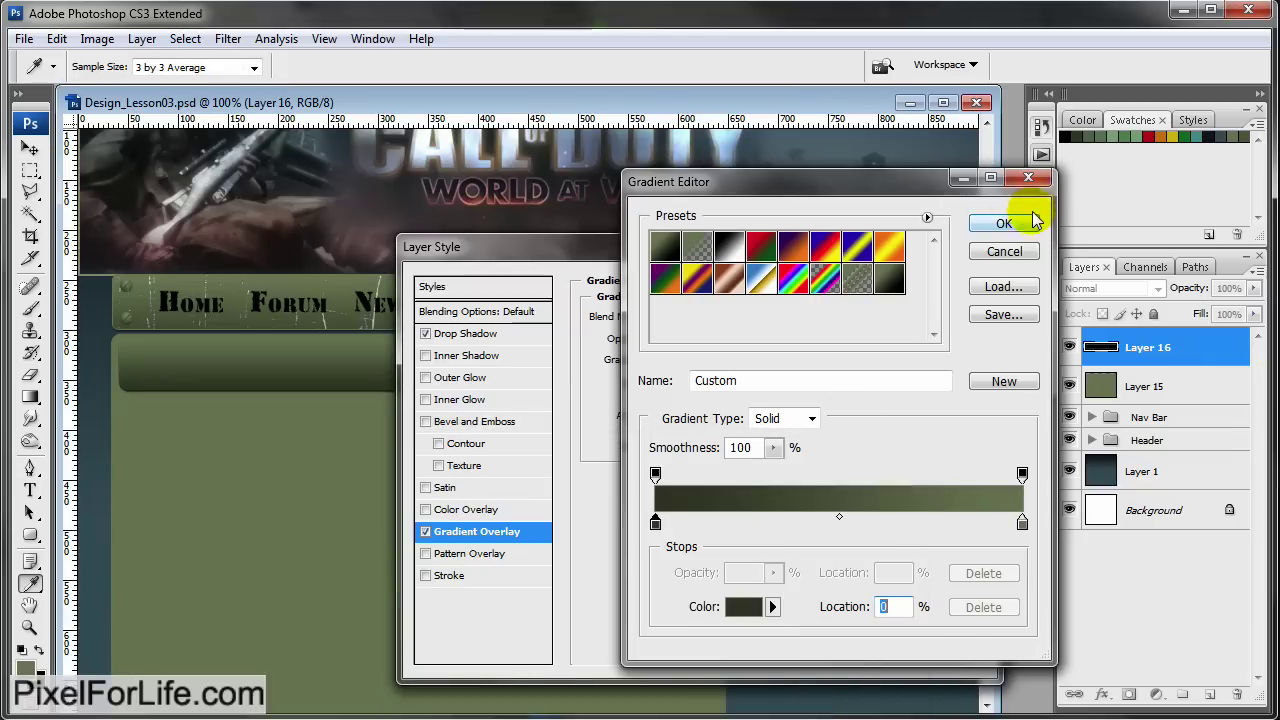
{"action": "left_click", "coordinate": [1005, 223]}
{"action": "left_click_drag", "start_coordinate": [714, 445], "coordinate": [783, 447]}
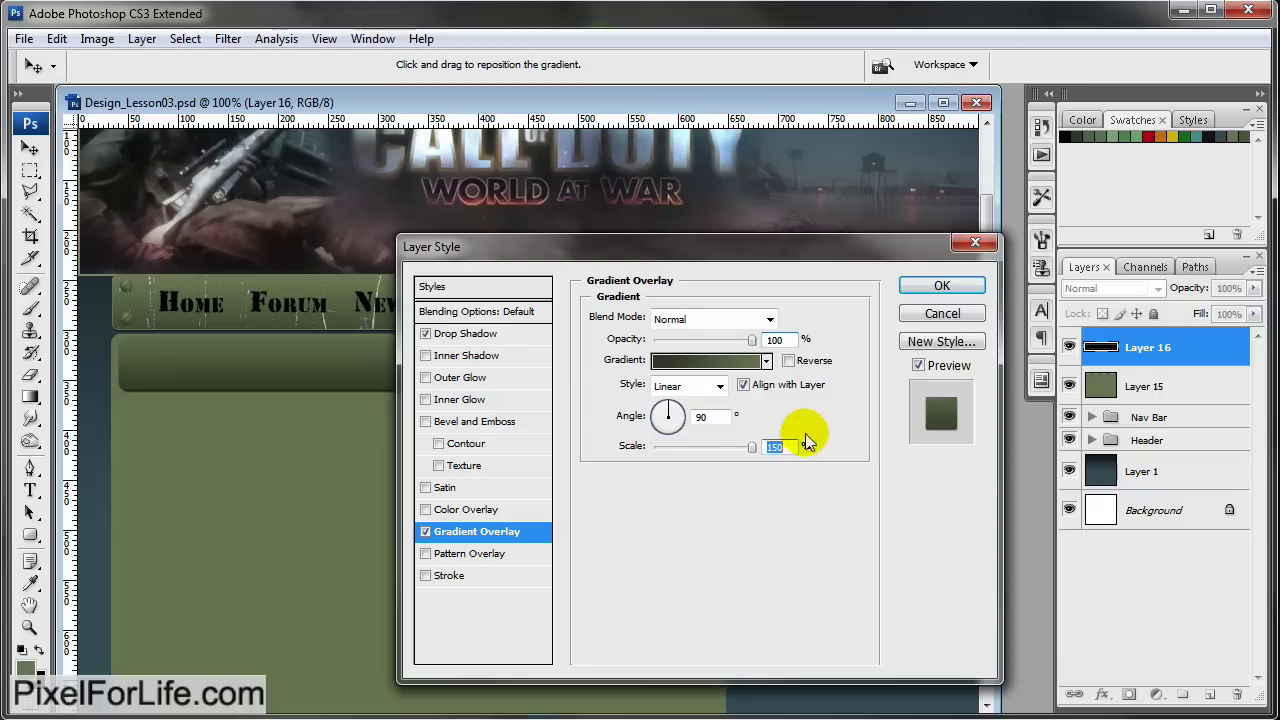
{"action": "left_click", "coordinate": [944, 287]}
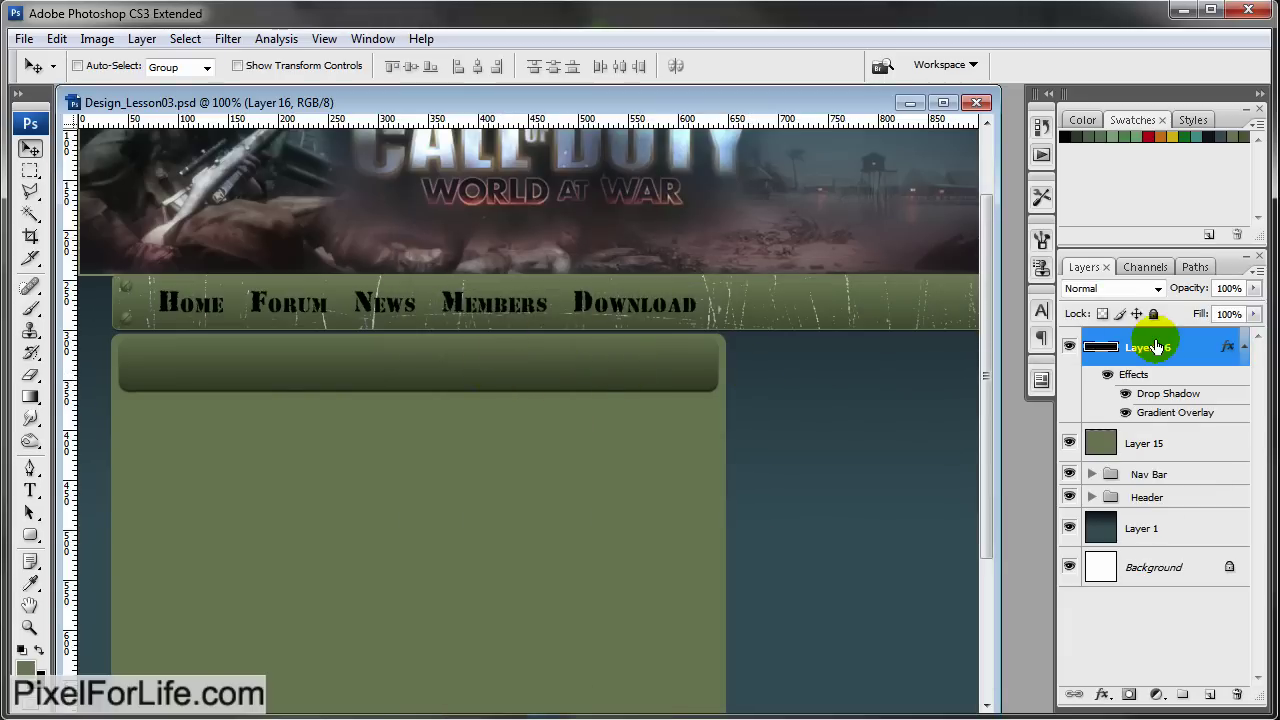
Add Layer 17 and draw a closed curved Pen path from the title bar around the header
{"action": "left_click", "coordinate": [1209, 694]}
{"action": "left_click", "coordinate": [1243, 386]}
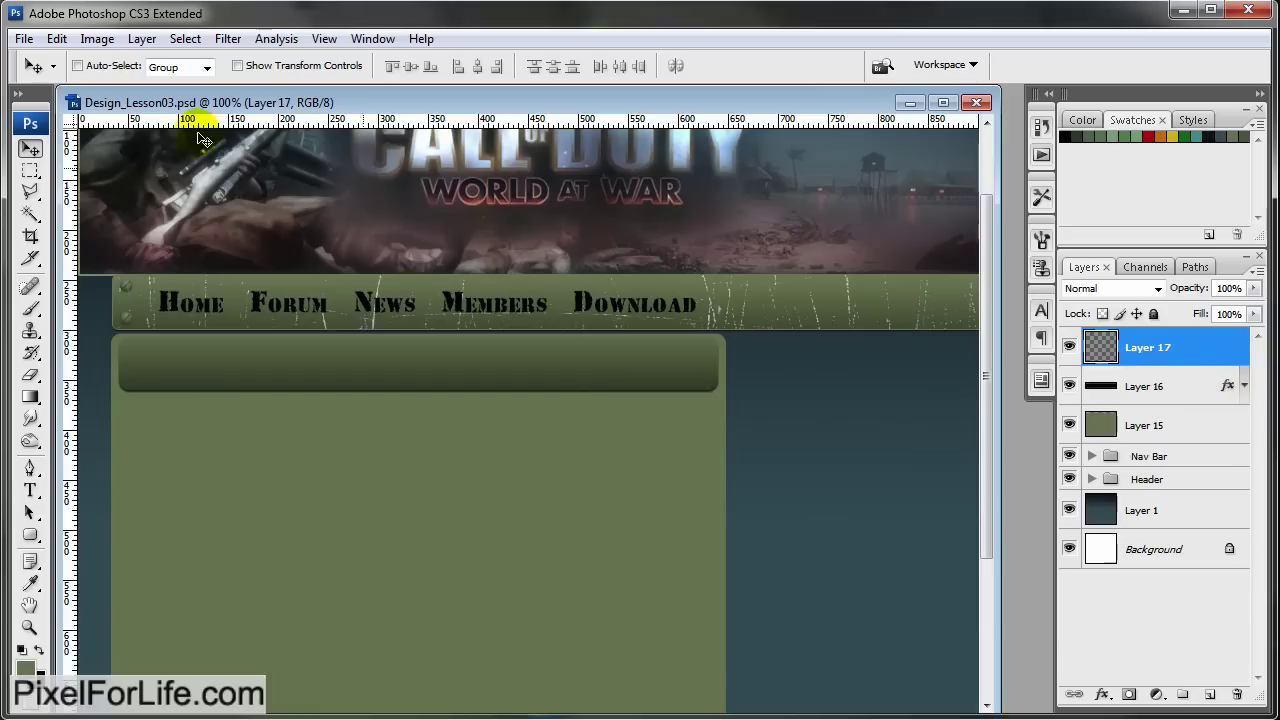
{"action": "left_click", "coordinate": [30, 468]}
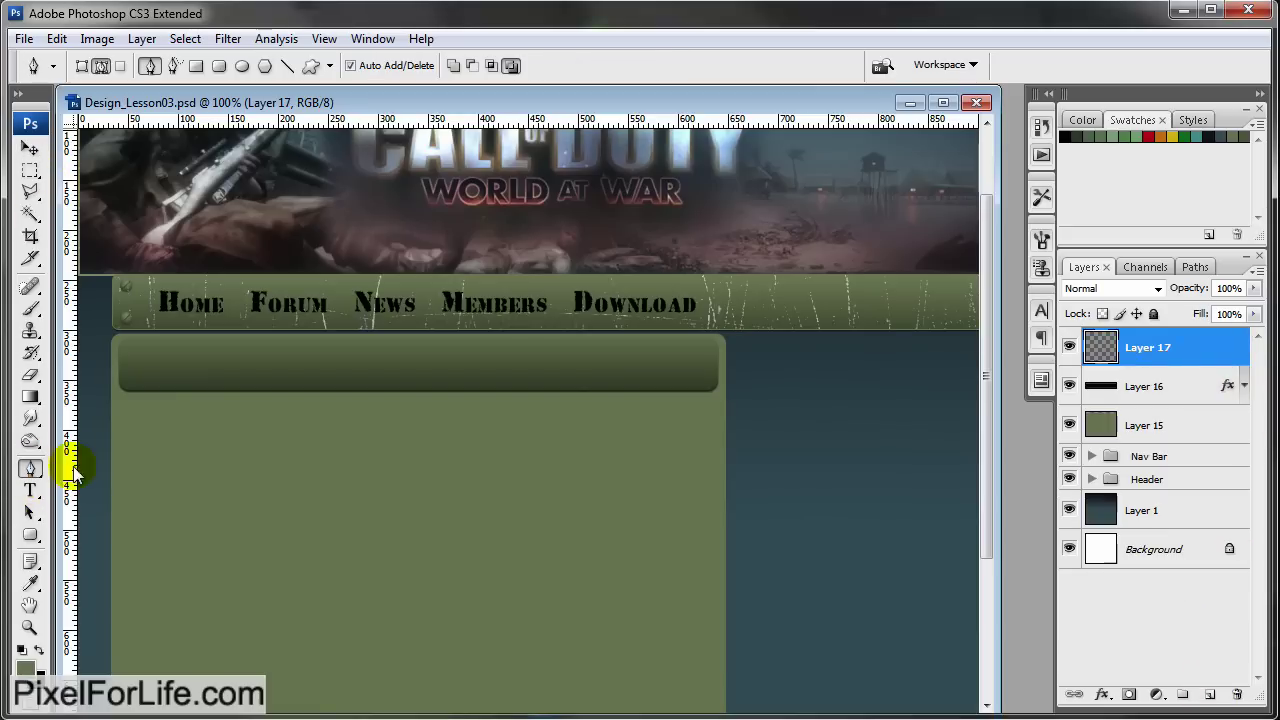
{"action": "left_click", "coordinate": [169, 393]}
{"action": "left_click_drag", "start_coordinate": [719, 340], "coordinate": [926, 336]}
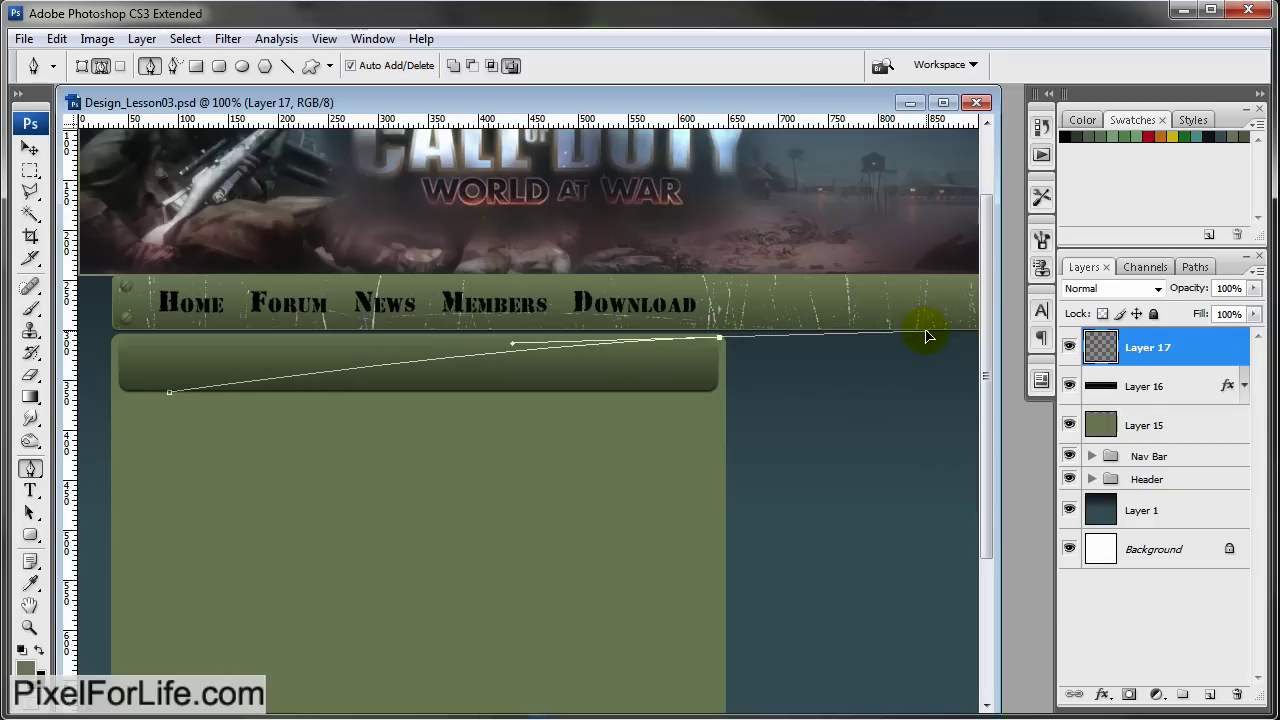
{"action": "left_click", "coordinate": [749, 245]}
{"action": "left_click", "coordinate": [283, 170]}
{"action": "left_click", "coordinate": [141, 237]}
{"action": "left_click_drag", "start_coordinate": [91, 276], "coordinate": [125, 428]}
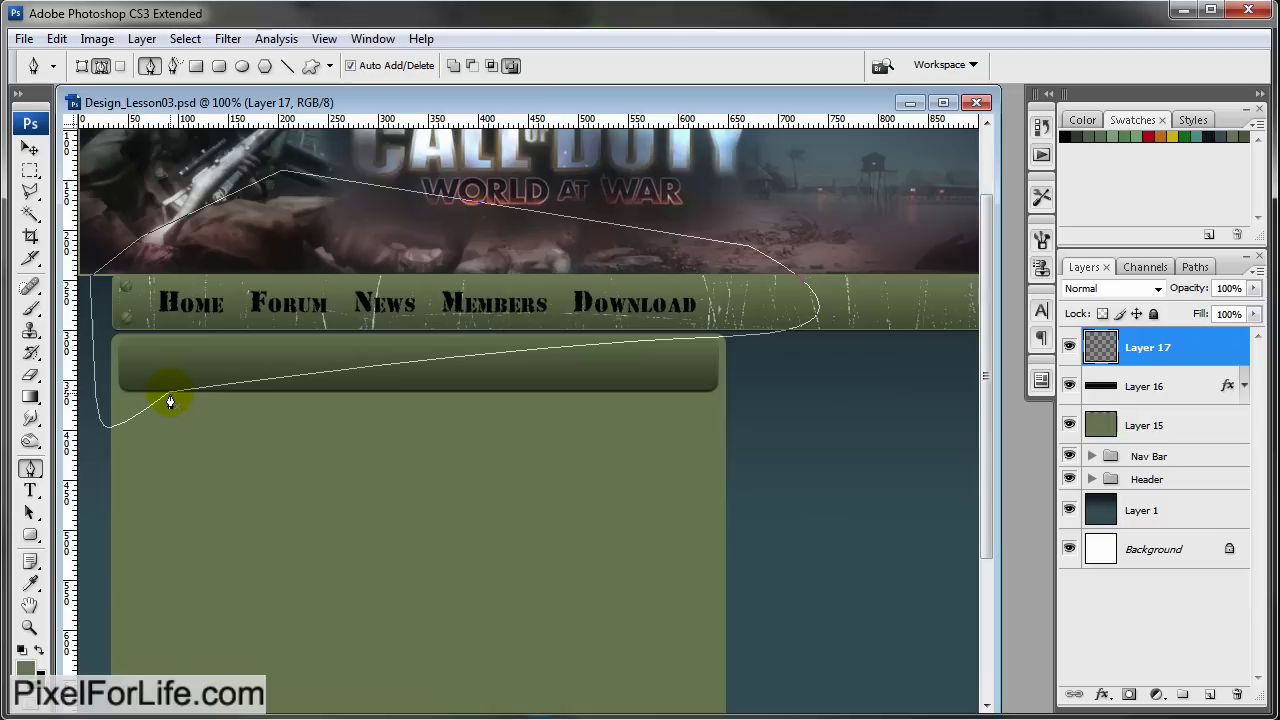
Load the curved Work Path as a selection
{"action": "left_click", "coordinate": [1188, 267]}
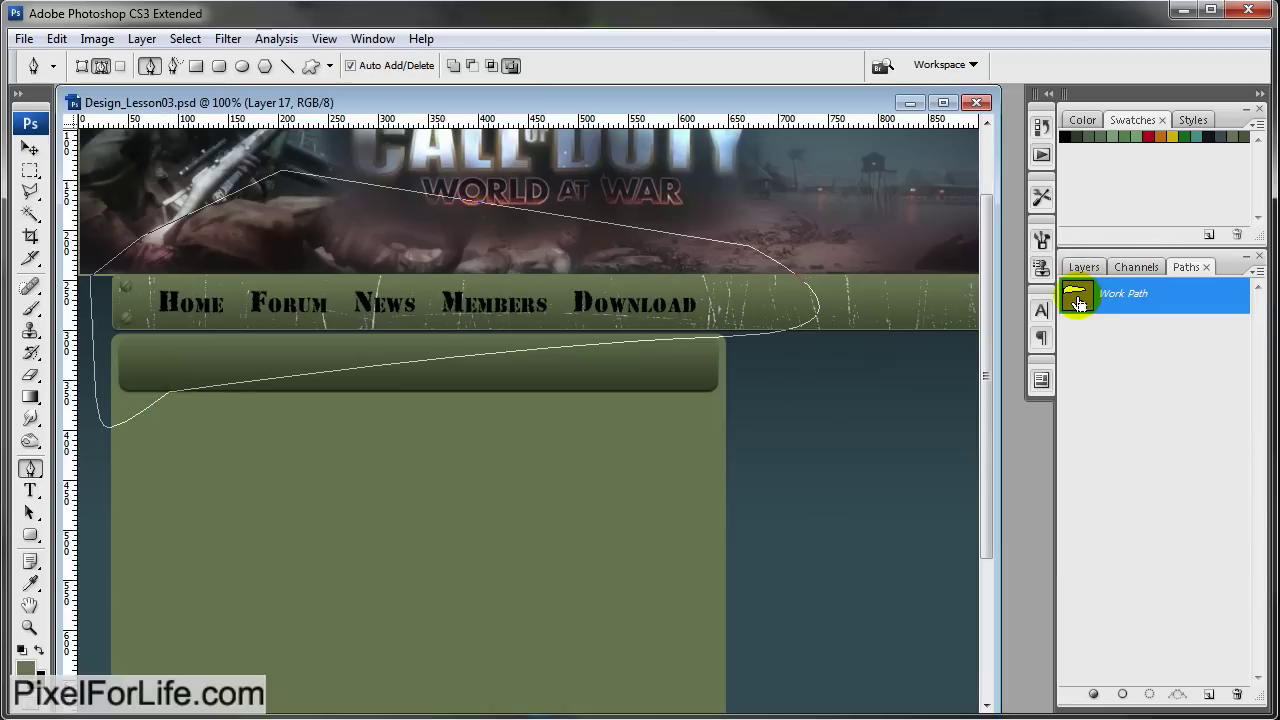
{"action": "left_click", "coordinate": [1076, 300], "text": "ctrl"}
{"action": "left_click", "coordinate": [1080, 266]}
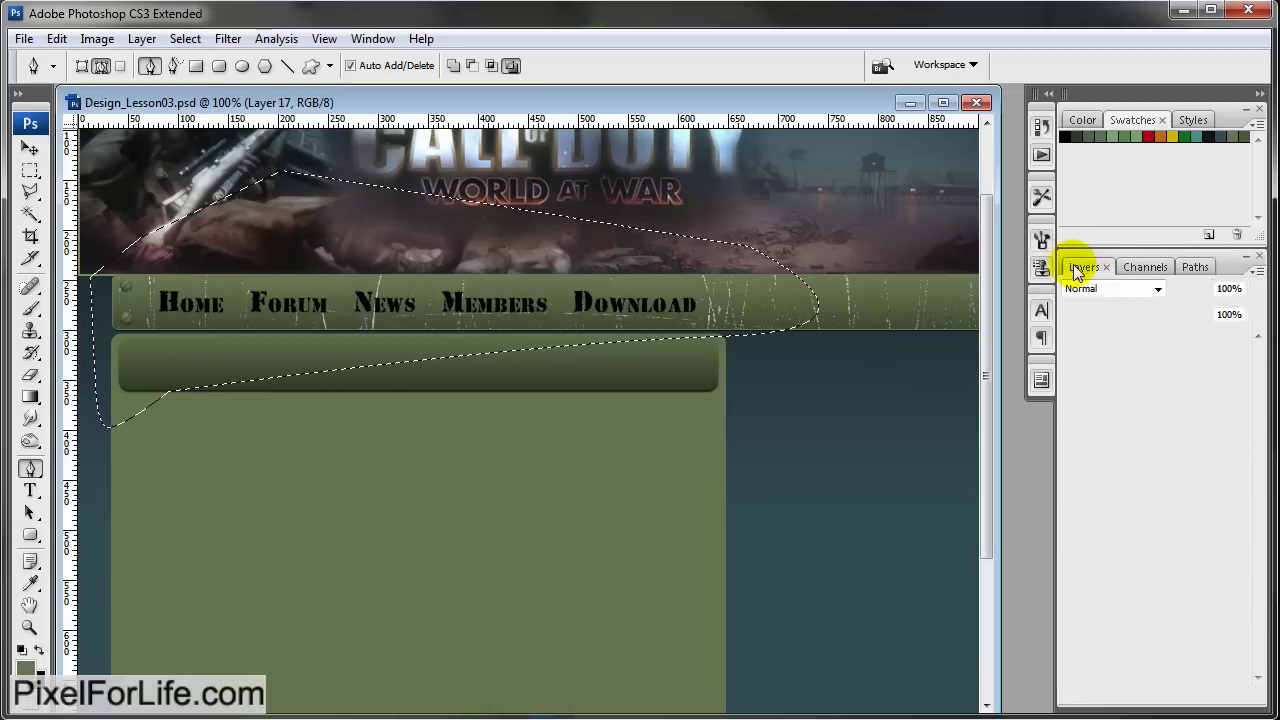
Reset to default black and white colours and pick the Foreground to Transparent gradient
{"action": "left_click", "coordinate": [21, 651]}
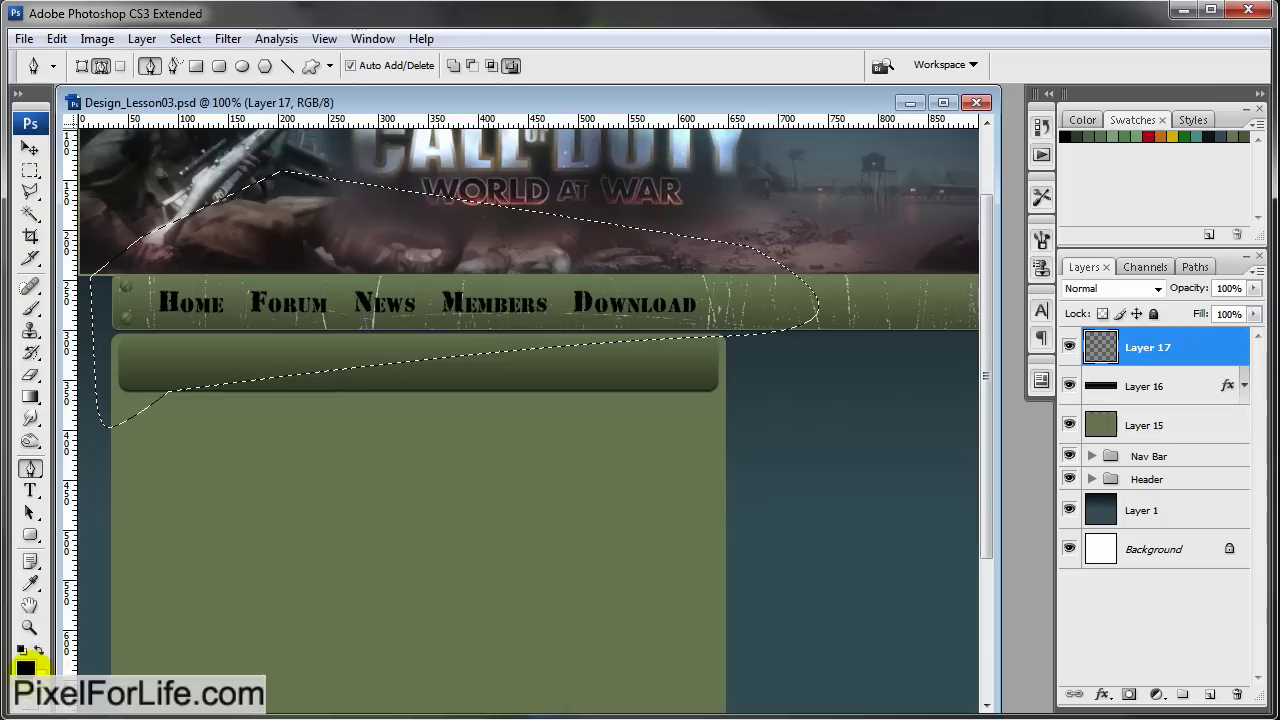
{"action": "left_click", "coordinate": [30, 397]}
{"action": "left_click", "coordinate": [151, 66]}
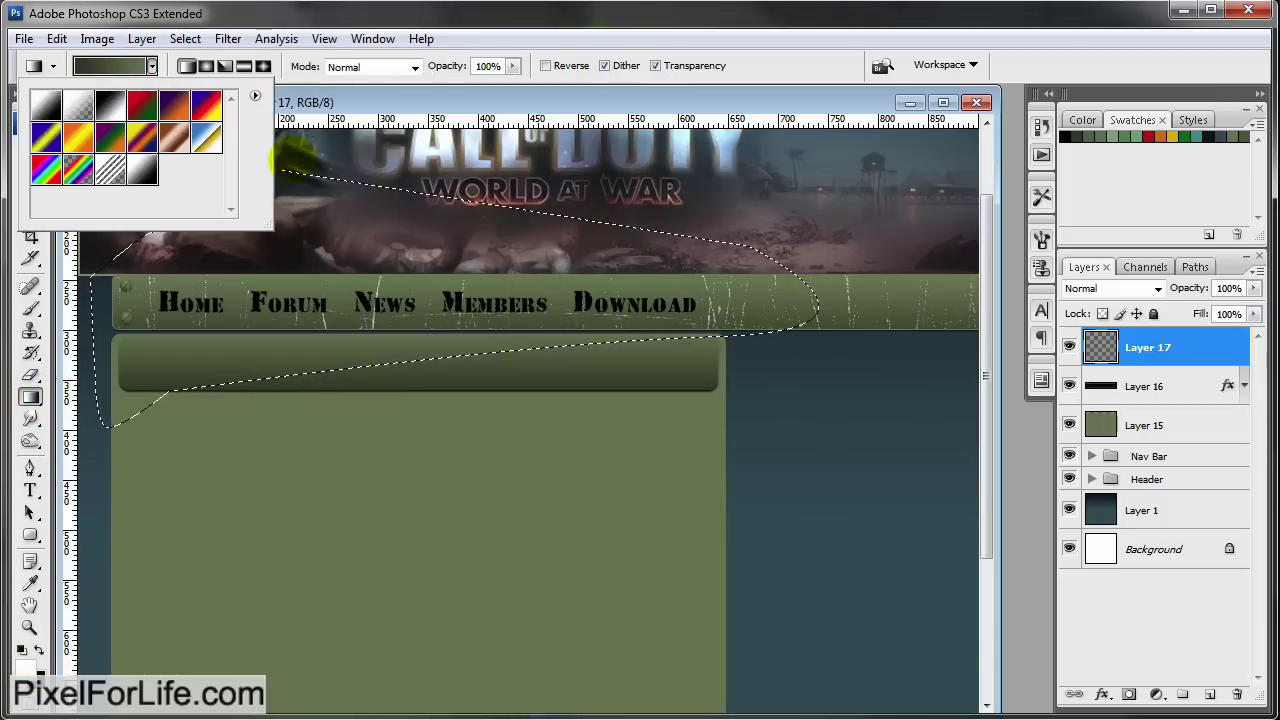
{"action": "left_click", "coordinate": [79, 106]}
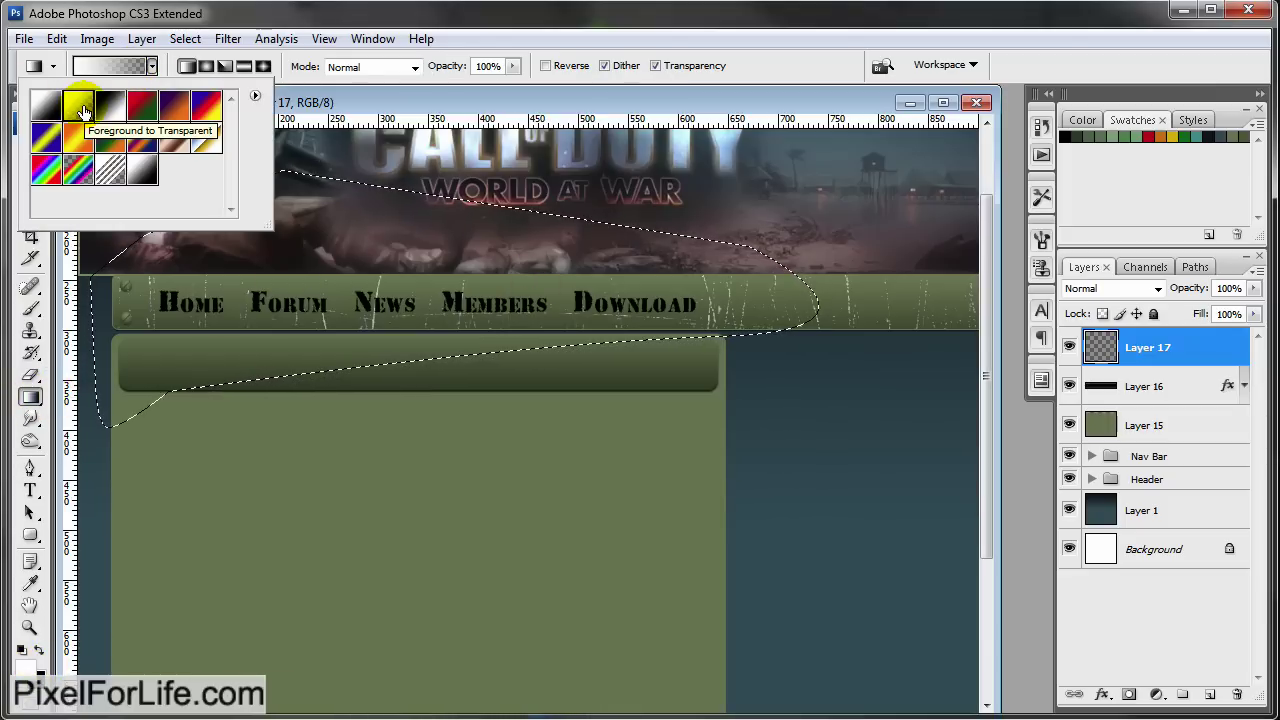
{"action": "key", "text": "Return"}
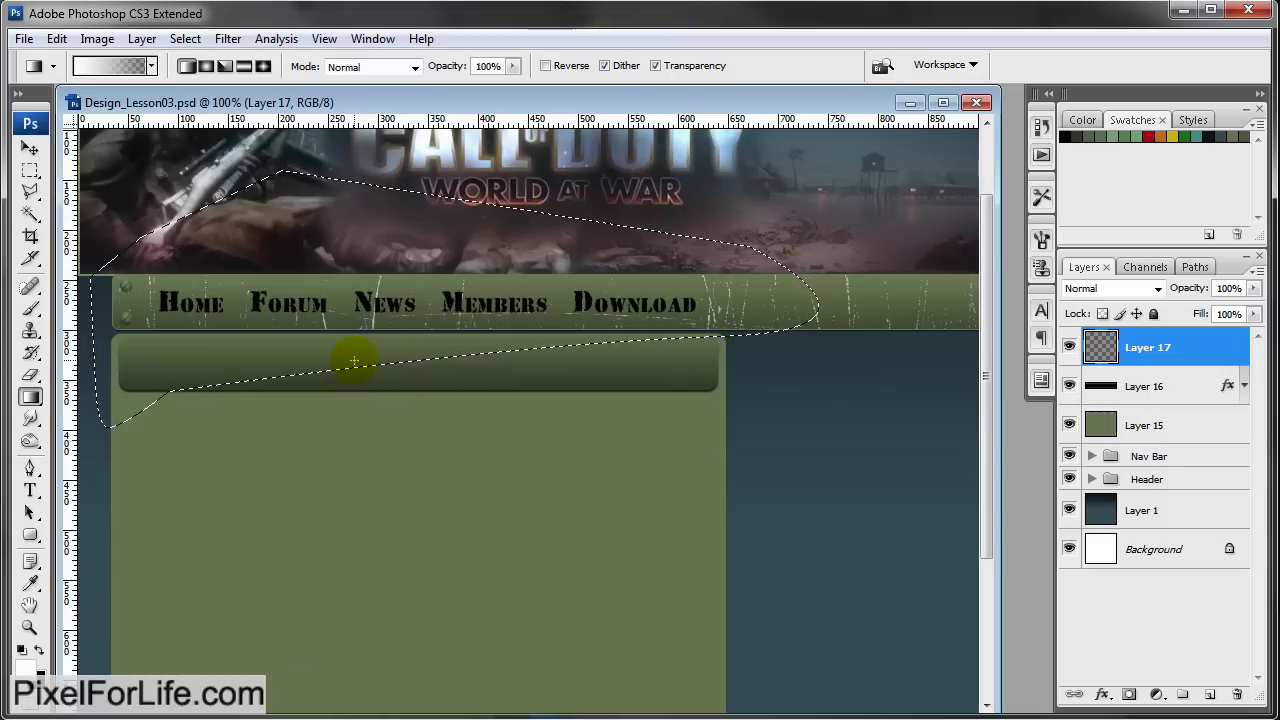
Fill the curved selection on Layer 17 with a white gradient fading left, then deselect
{"action": "left_click_drag", "start_coordinate": [190, 310], "coordinate": [115, 290]}
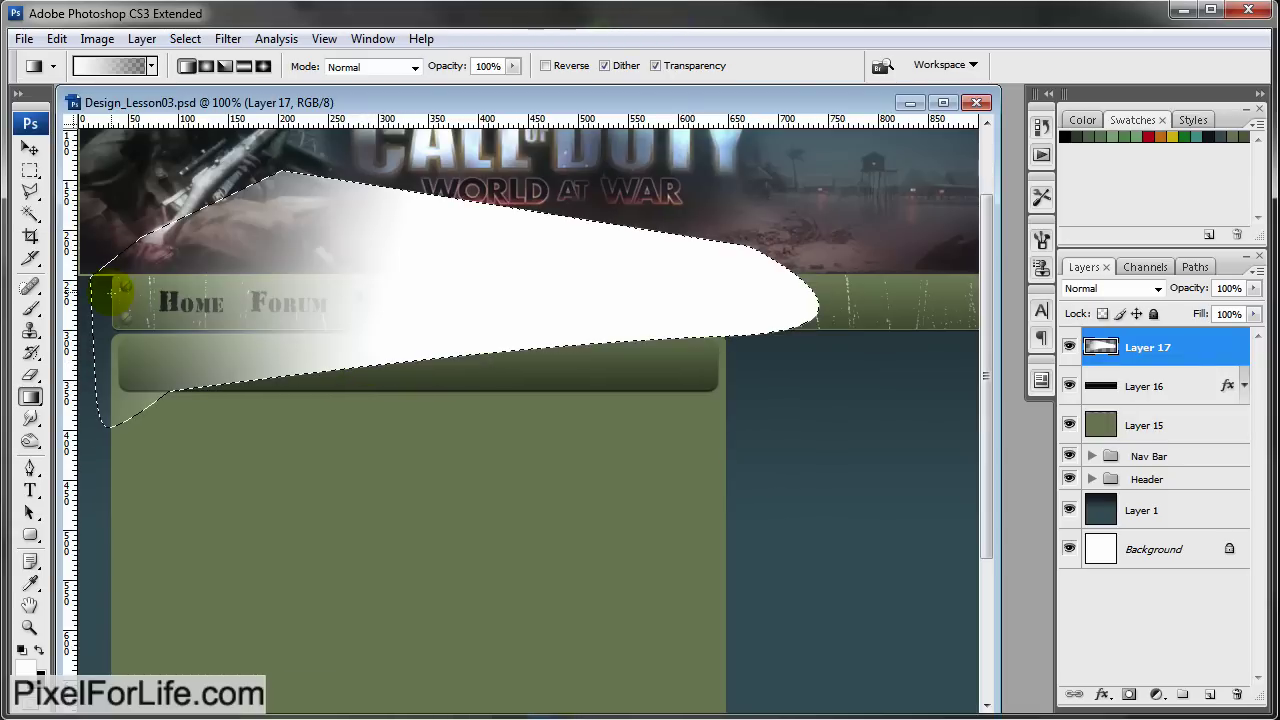
{"action": "key", "text": "ctrl+z"}
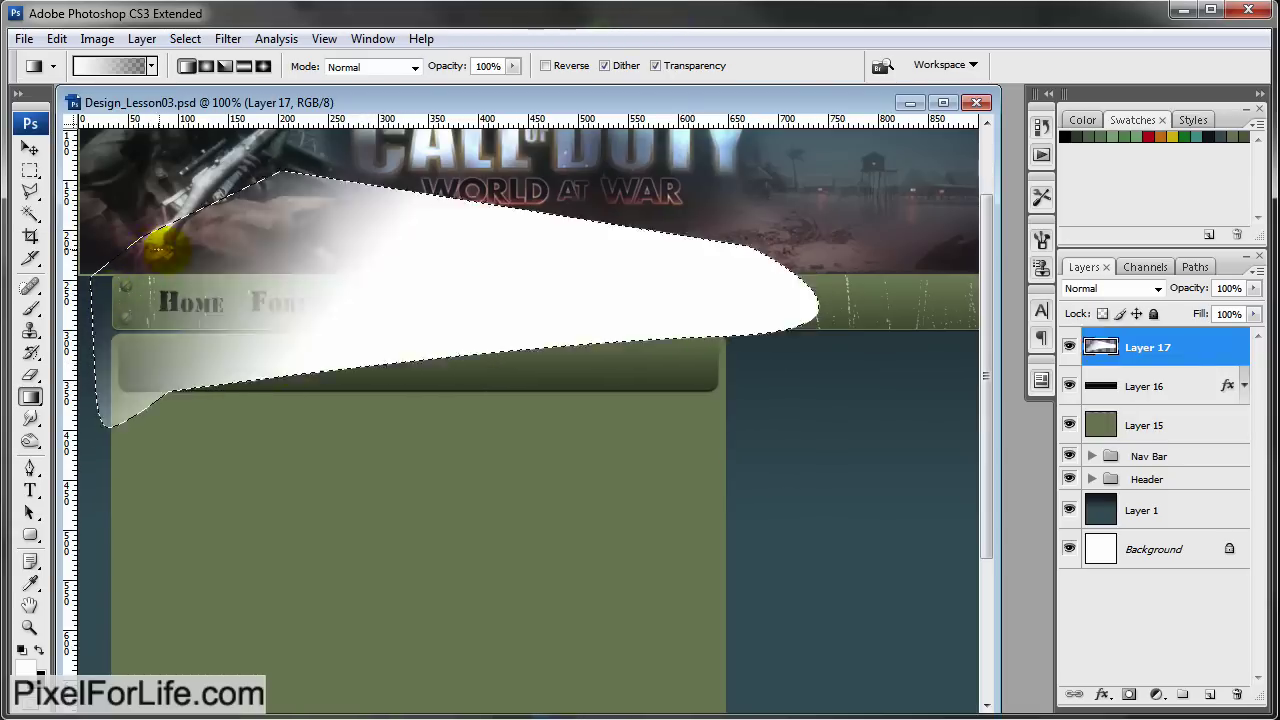
{"action": "key", "text": "ctrl+z"}
{"action": "left_click_drag", "start_coordinate": [312, 353], "coordinate": [272, 362]}
{"action": "key", "text": "ctrl+z"}
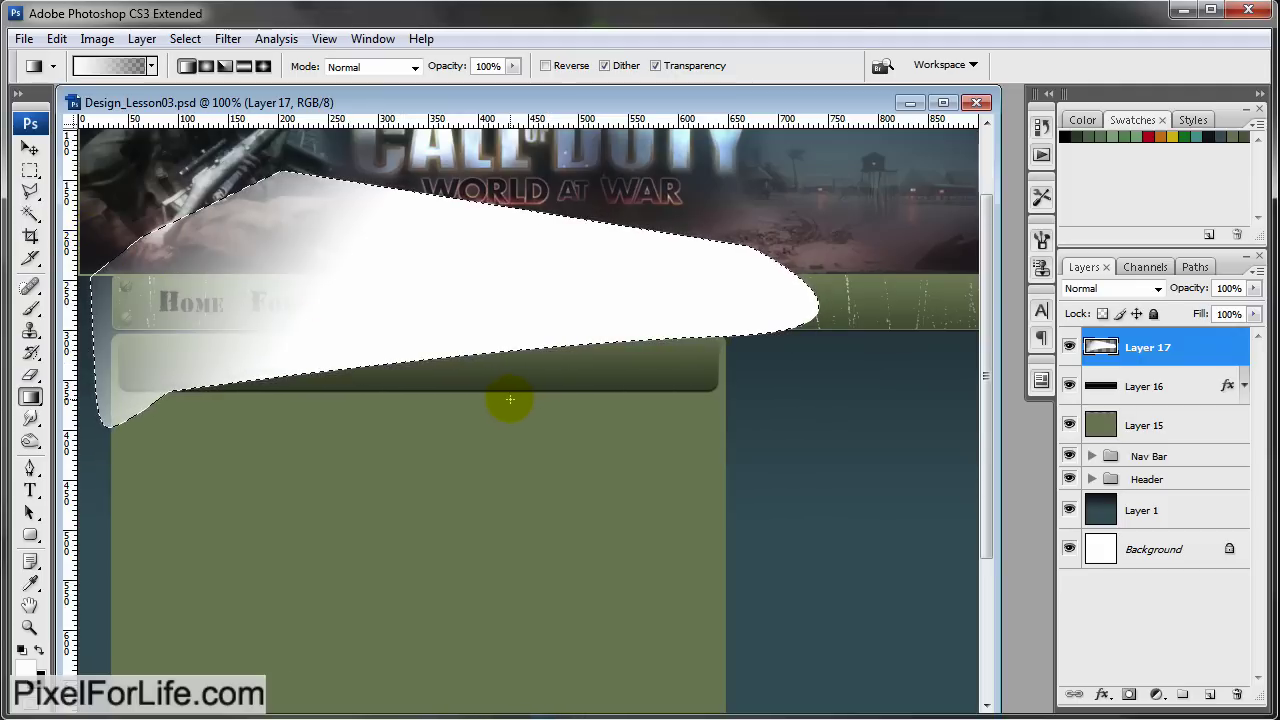
{"action": "key", "text": "ctrl+d"}
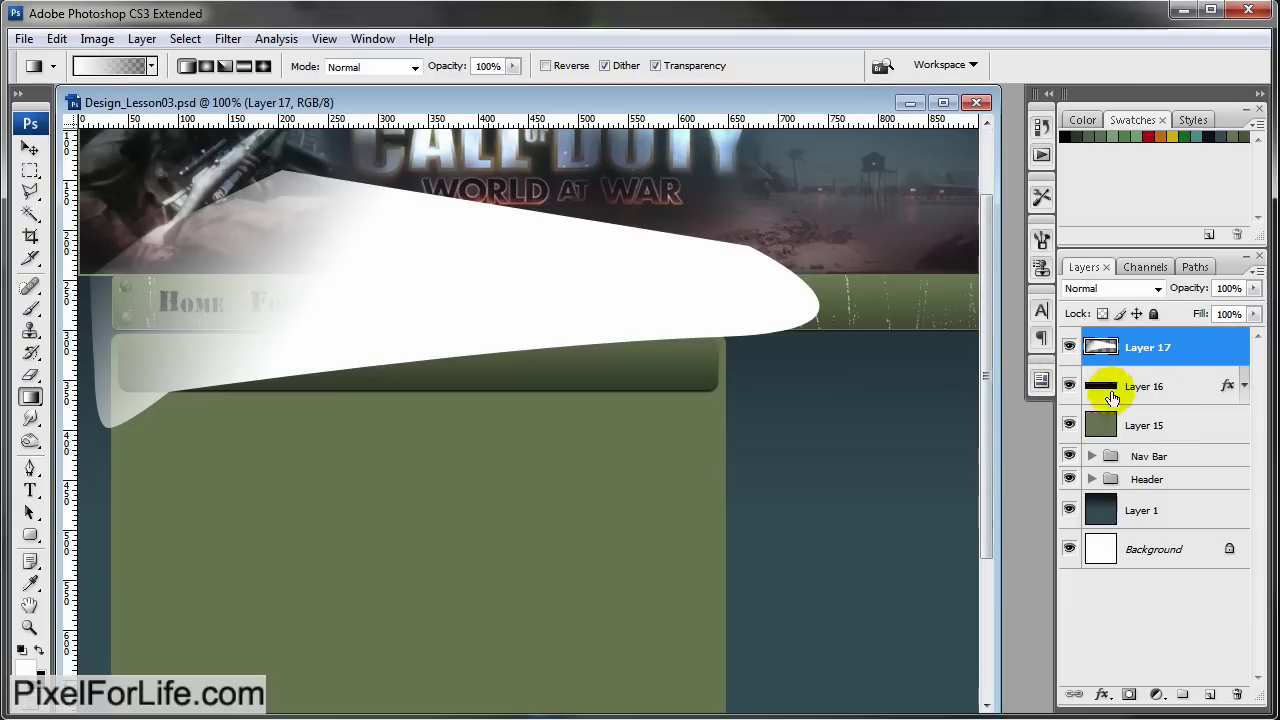
Delete the white gradient outside the title bar using Layer 16's inverted selection
{"action": "left_click", "coordinate": [1108, 390], "text": "ctrl"}
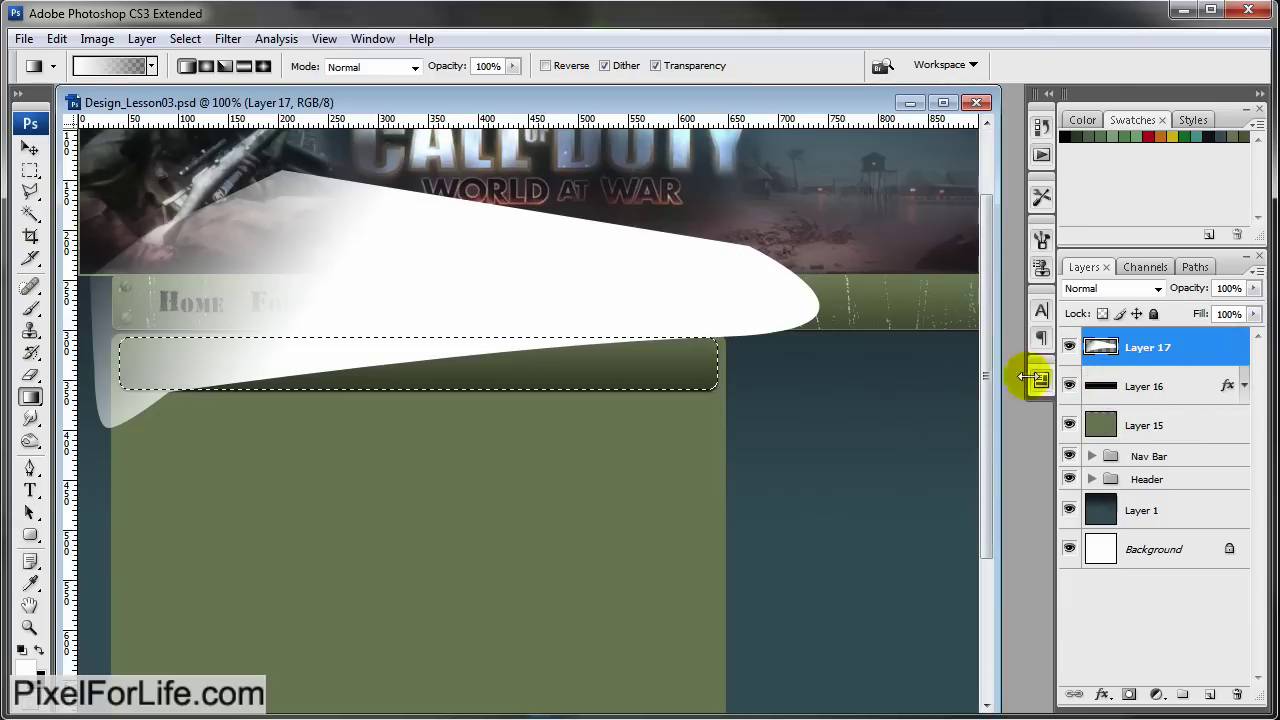
{"action": "left_click", "coordinate": [185, 38]}
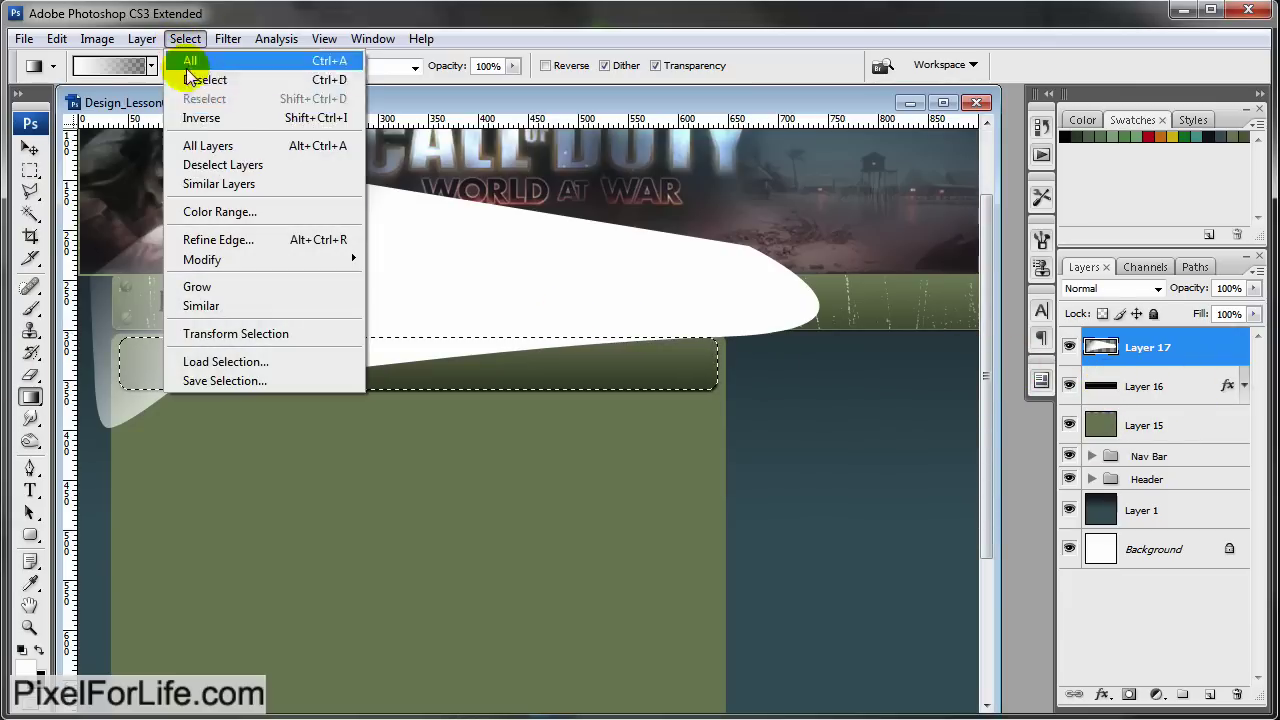
{"action": "left_click", "coordinate": [200, 114]}
{"action": "key", "text": "Delete"}
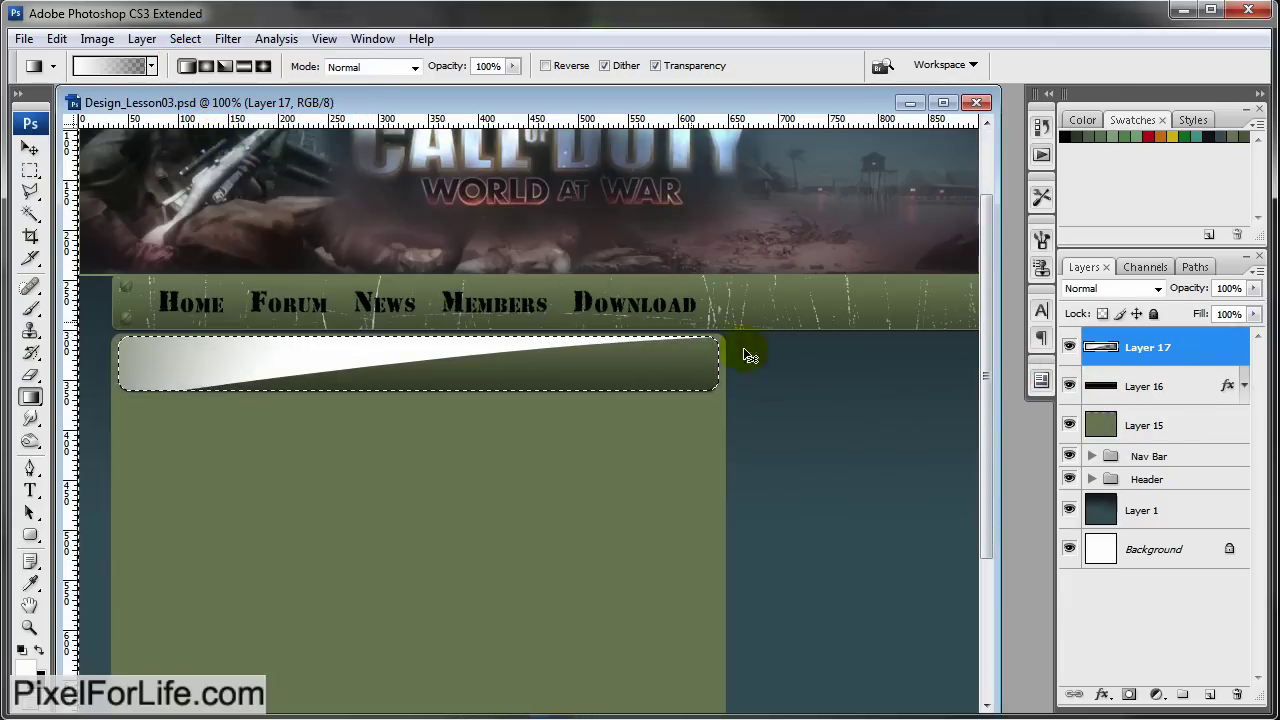
{"action": "key", "text": "ctrl+d"}
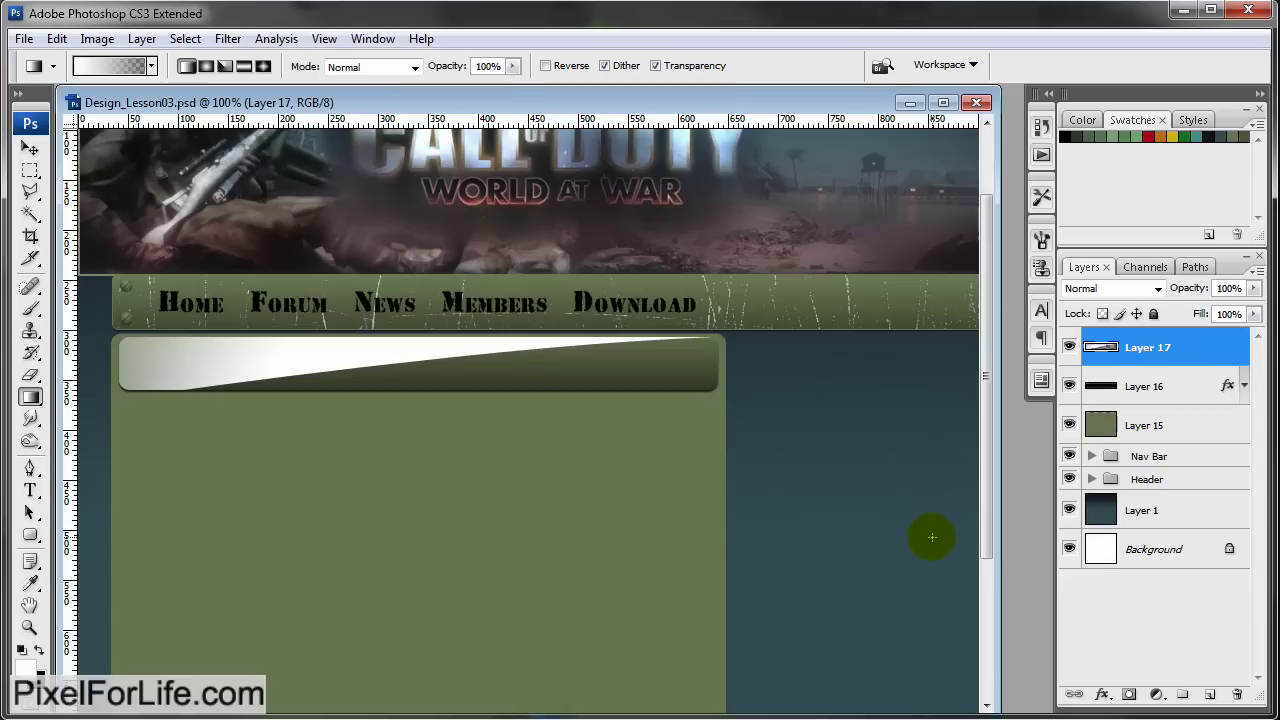
Set Layer 17 to Overlay blending at 26% opacity
{"action": "left_click", "coordinate": [1112, 288]}
{"action": "left_click", "coordinate": [1086, 550]}
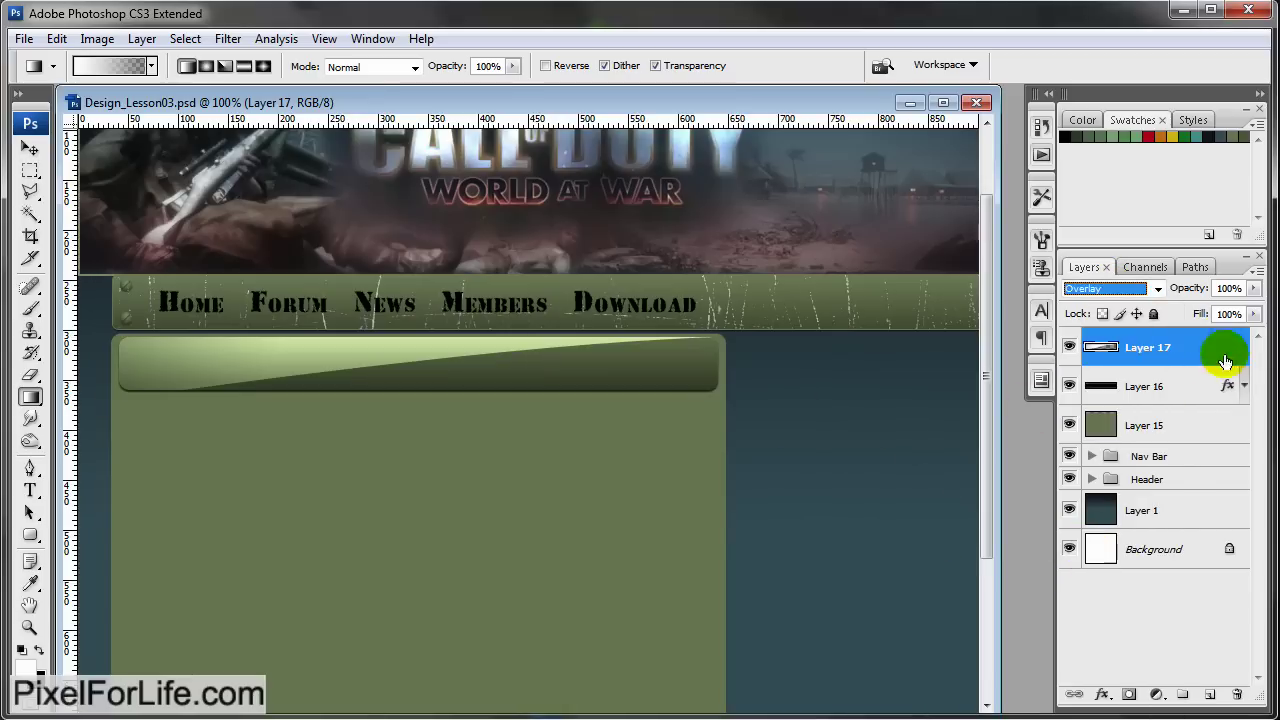
{"action": "left_click", "coordinate": [1254, 288]}
{"action": "left_click_drag", "start_coordinate": [1220, 306], "coordinate": [1177, 310]}
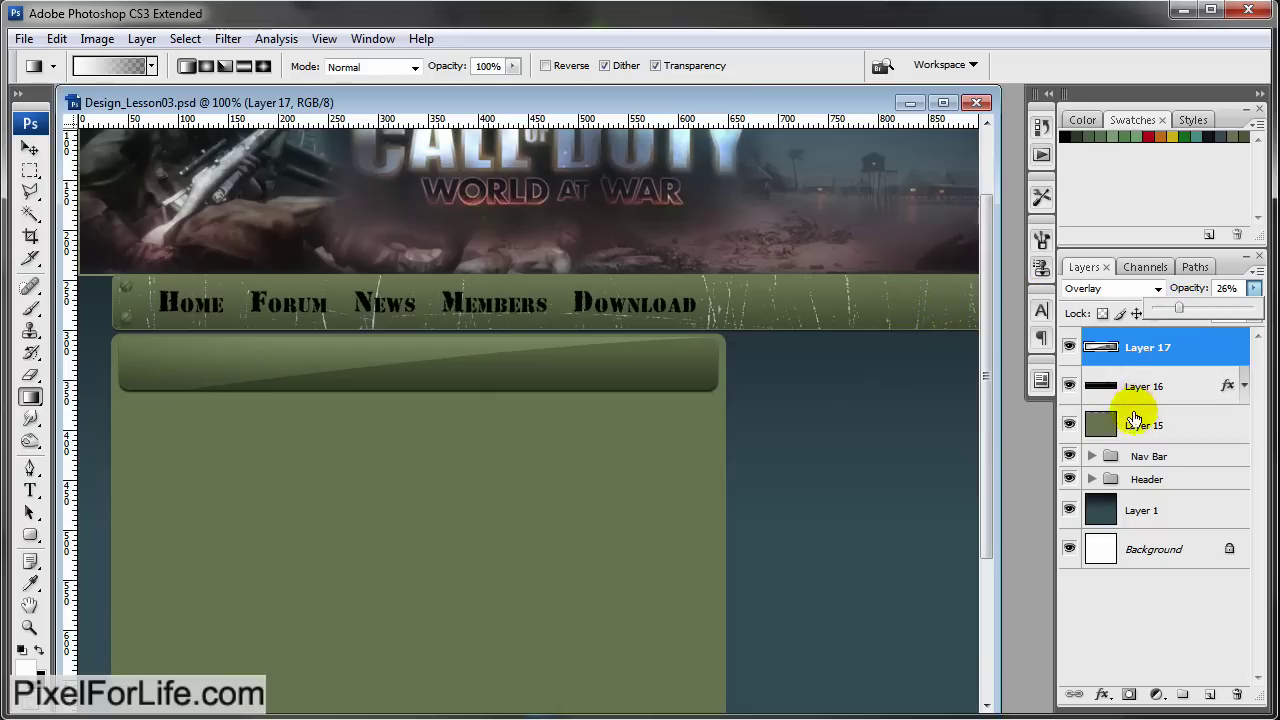
Rename Layer 17 to 'gloss', Layer 16 to 'title' and Layer 15 to 'main bg'
{"action": "double_click", "coordinate": [1145, 349]}
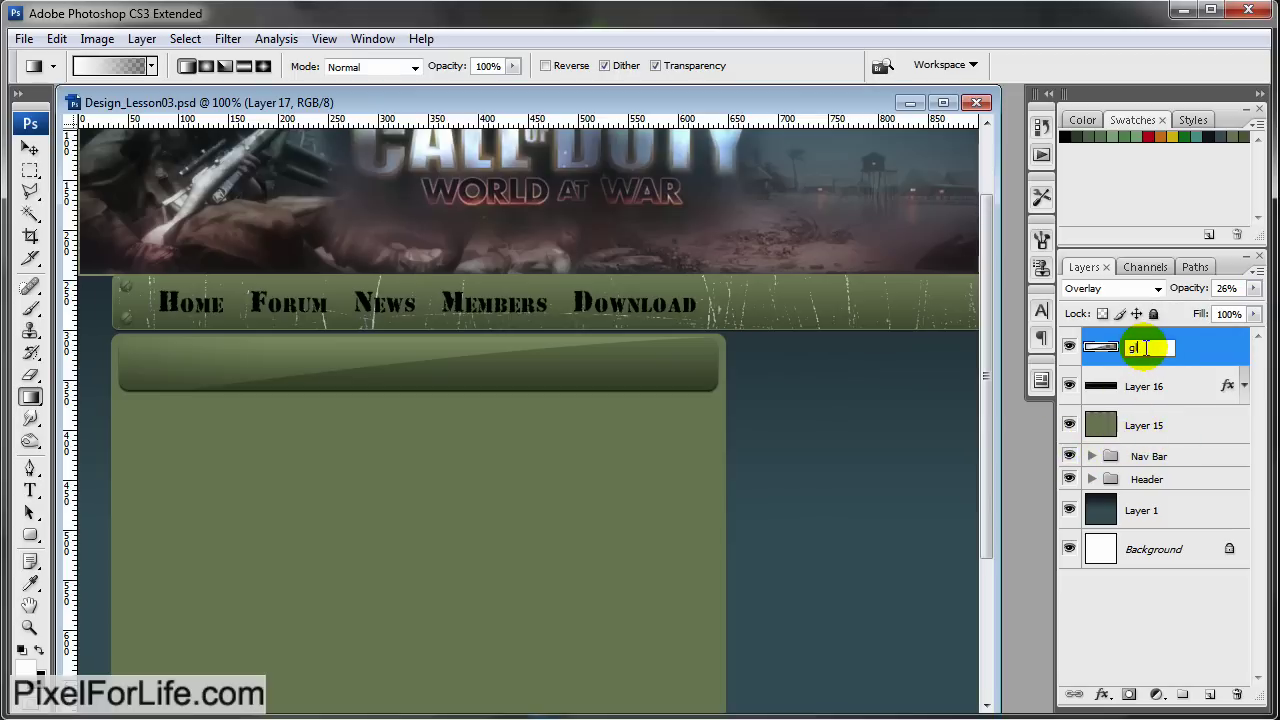
{"action": "key", "text": "Return"}
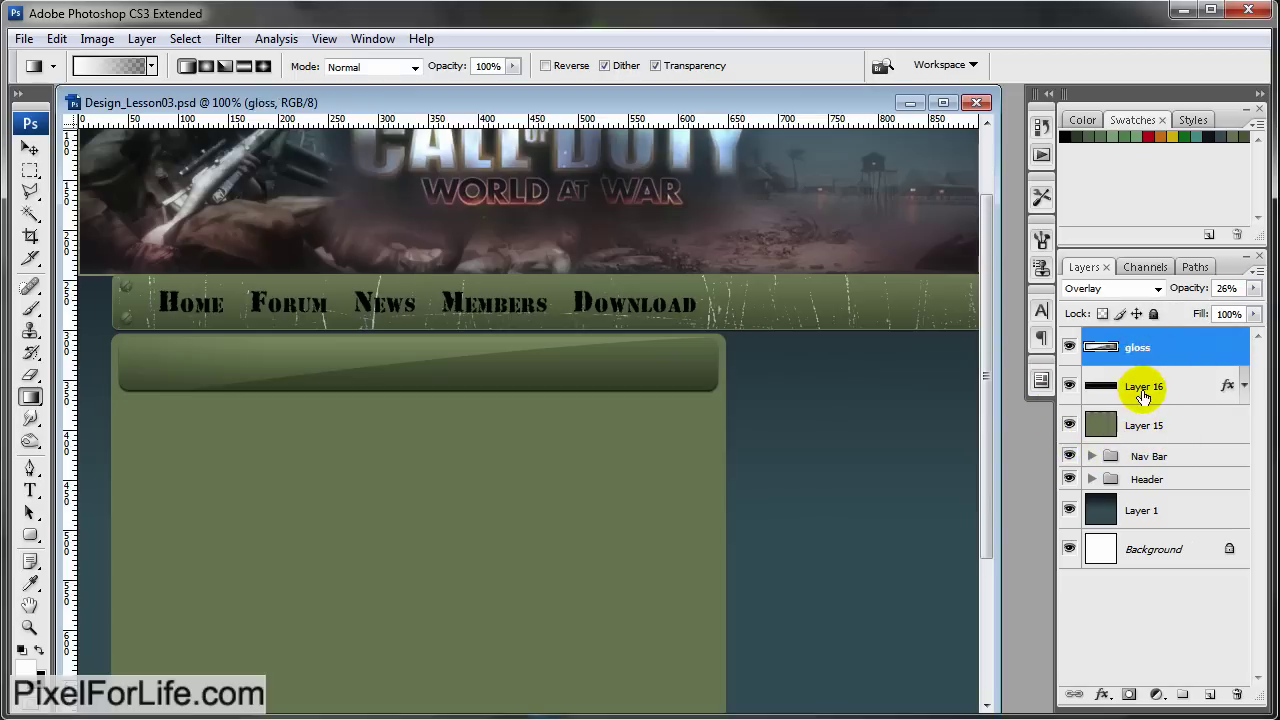
{"action": "double_click", "coordinate": [1138, 393]}
{"action": "left_click", "coordinate": [942, 313]}
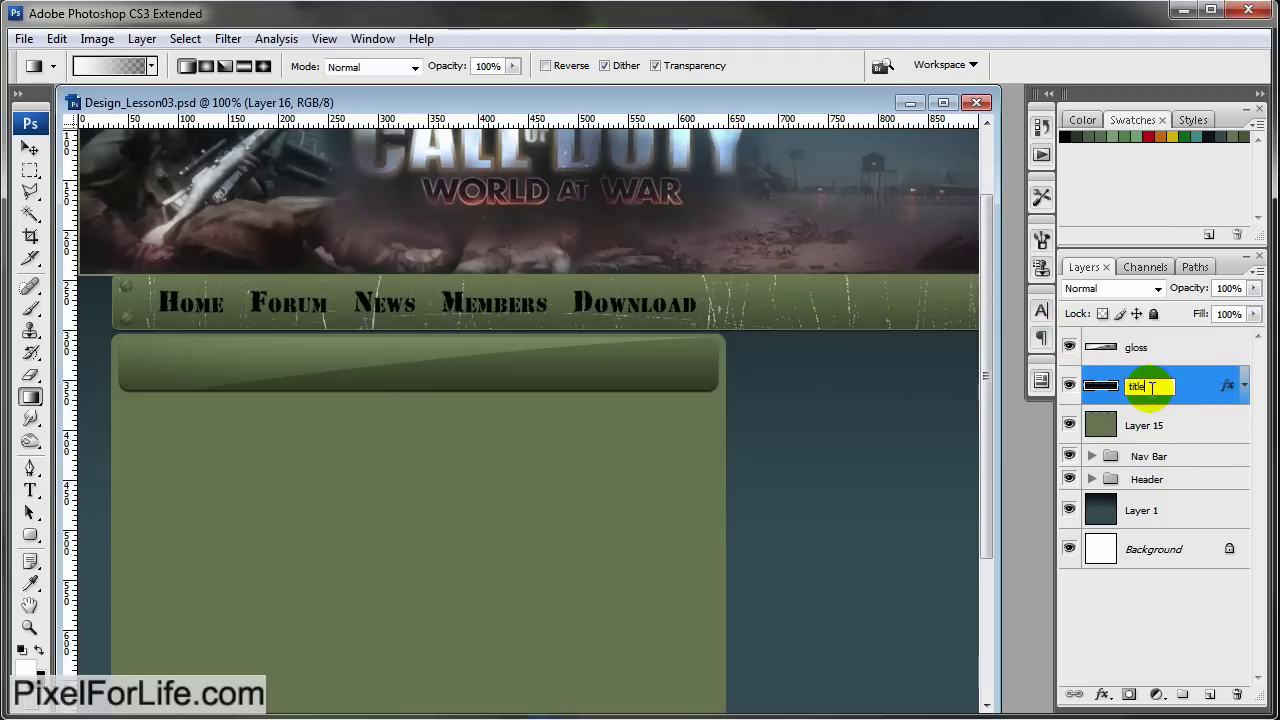
{"action": "left_click", "coordinate": [1152, 388]}
{"action": "type", "text": "title"}
{"action": "double_click", "coordinate": [1150, 425]}
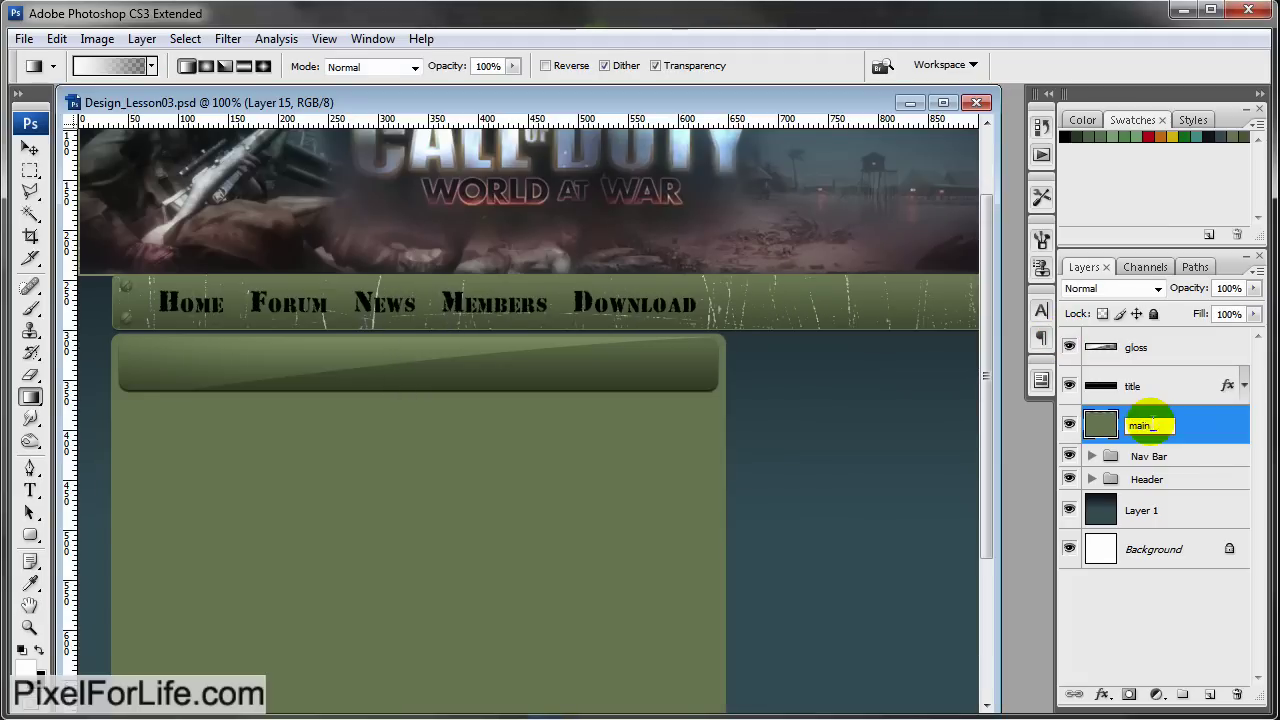
{"action": "type", "text": "main bg"}
{"action": "key", "text": "Return"}
{"action": "left_click", "coordinate": [1194, 350]}
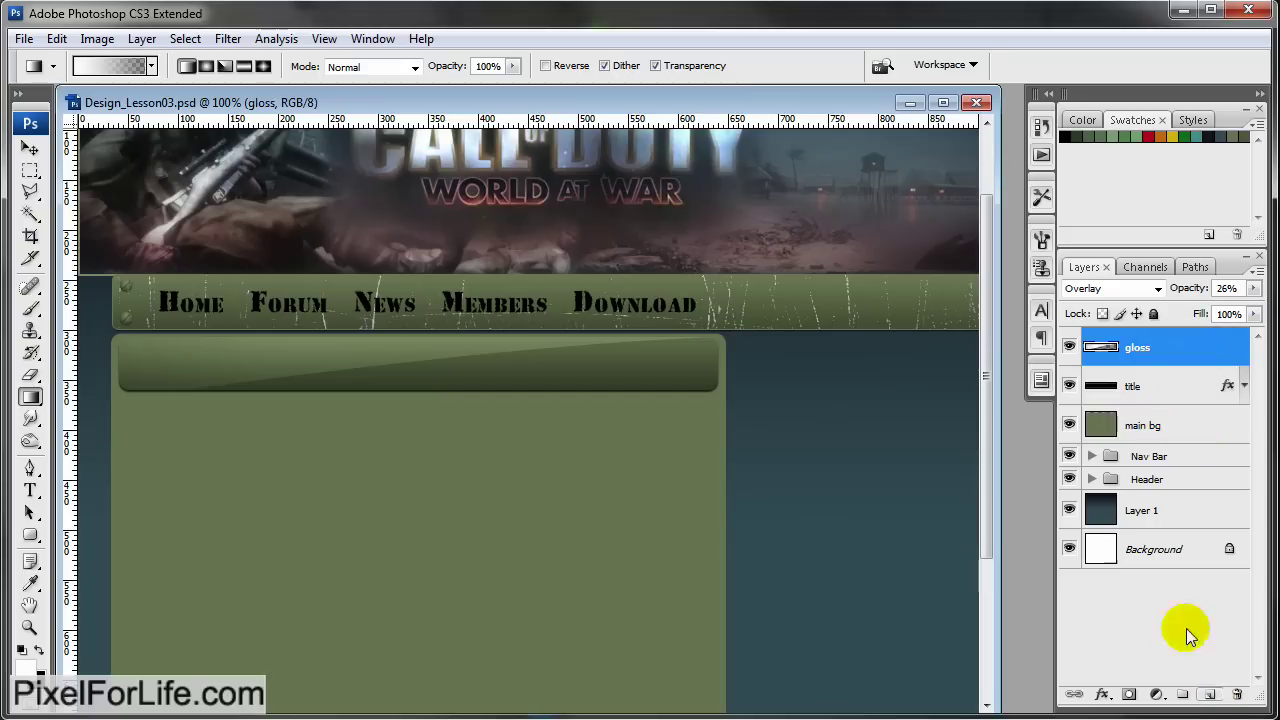
Duplicate the Nav Bar's screws group and move the copy to the top of the stack
{"action": "left_click", "coordinate": [1092, 458]}
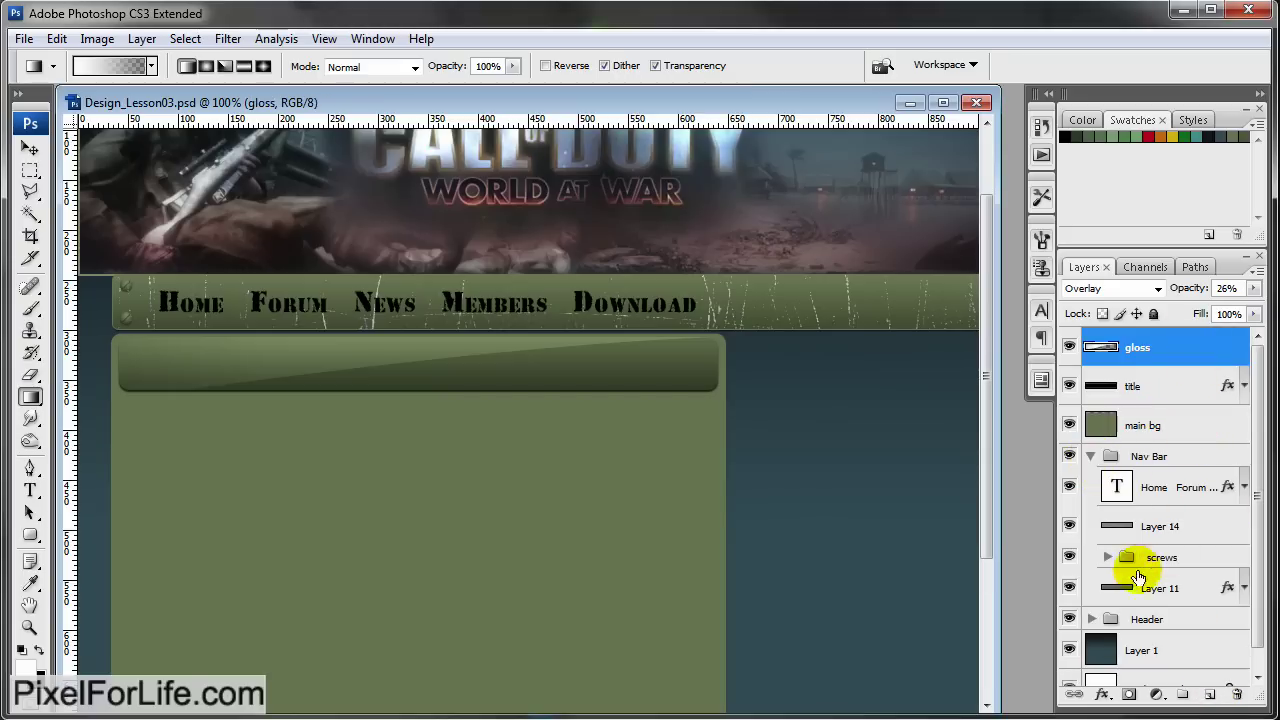
{"action": "left_click", "coordinate": [1162, 558]}
{"action": "left_click_drag", "start_coordinate": [1199, 562], "coordinate": [1209, 693]}
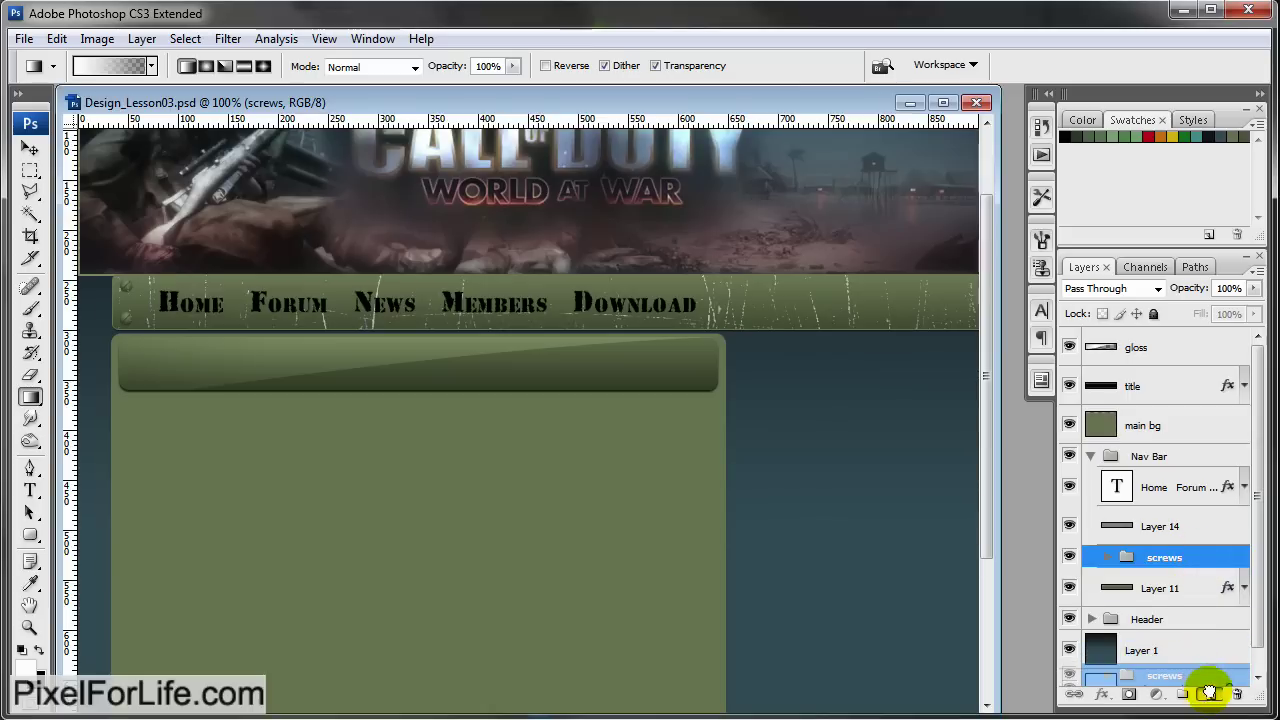
{"action": "left_click_drag", "start_coordinate": [1192, 563], "coordinate": [1178, 338]}
{"action": "left_click", "coordinate": [1093, 479]}
{"action": "left_click", "coordinate": [1091, 340]}
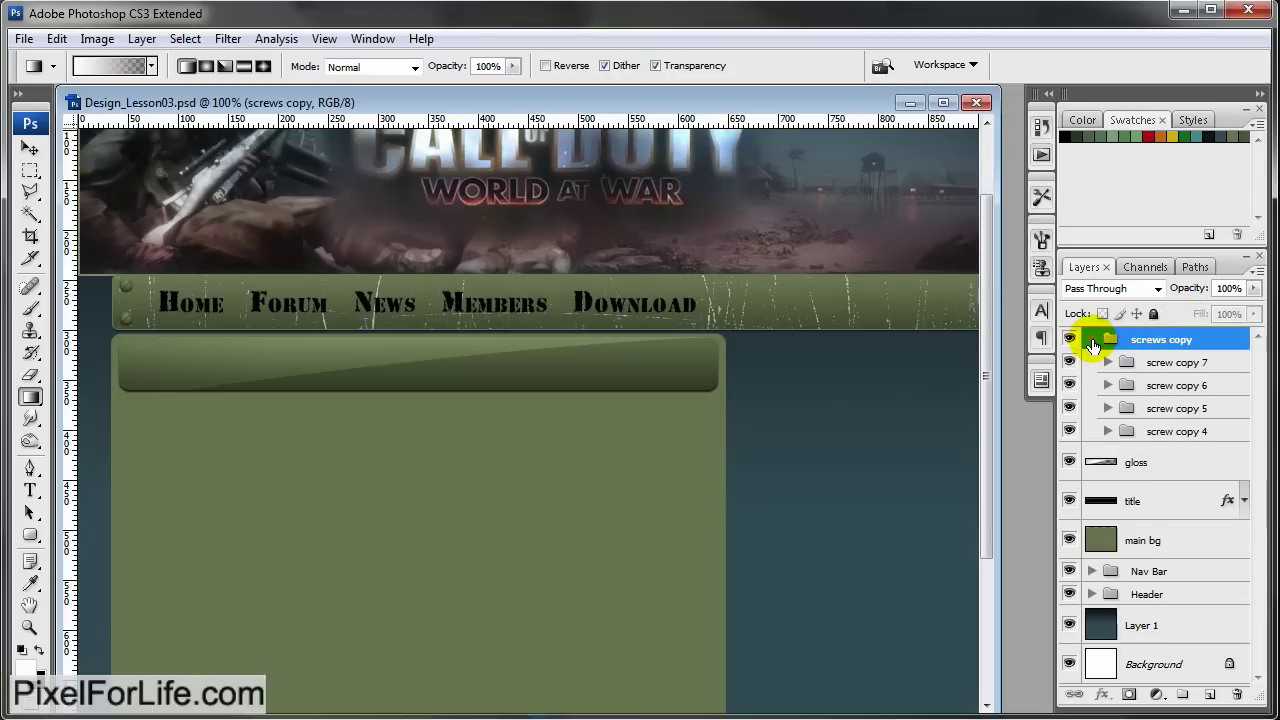
Delete screw copy 6 through 4 from the copied group, leaving screw copy 7 selected
{"action": "left_click", "coordinate": [1207, 388]}
{"action": "left_click", "coordinate": [1195, 431], "text": "shift"}
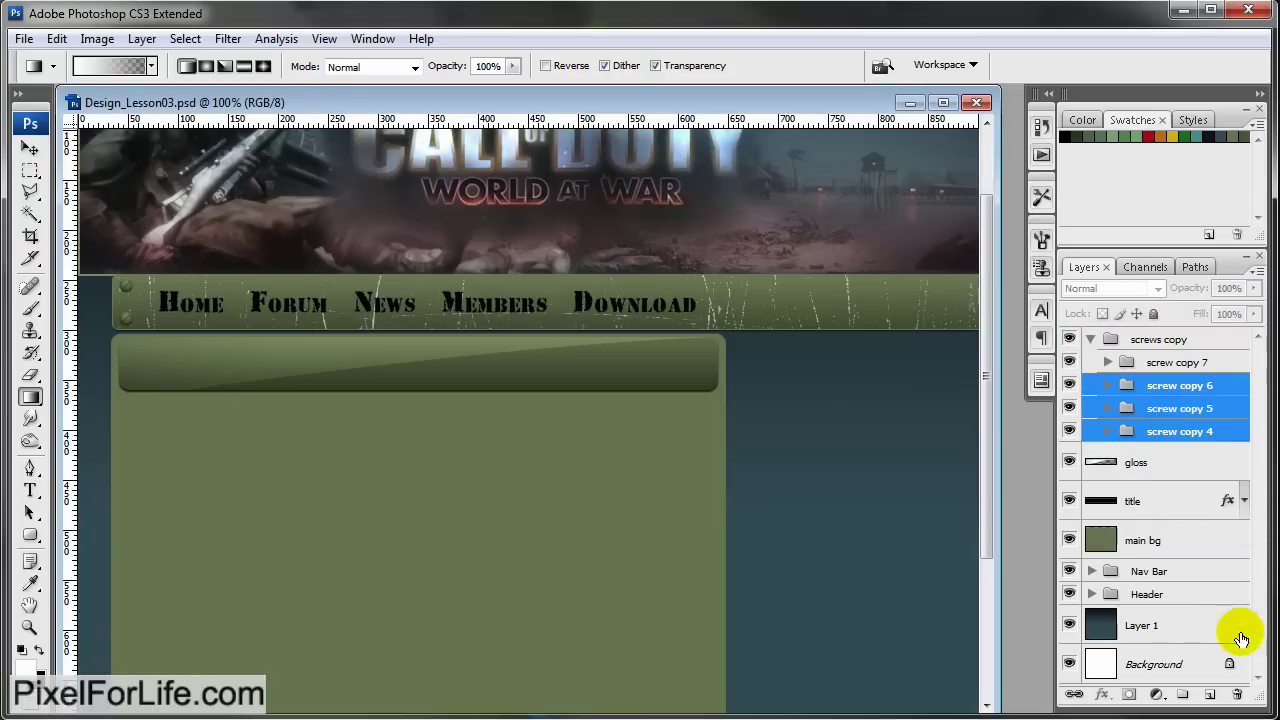
{"action": "left_click", "coordinate": [1237, 694]}
{"action": "left_click", "coordinate": [486, 307]}
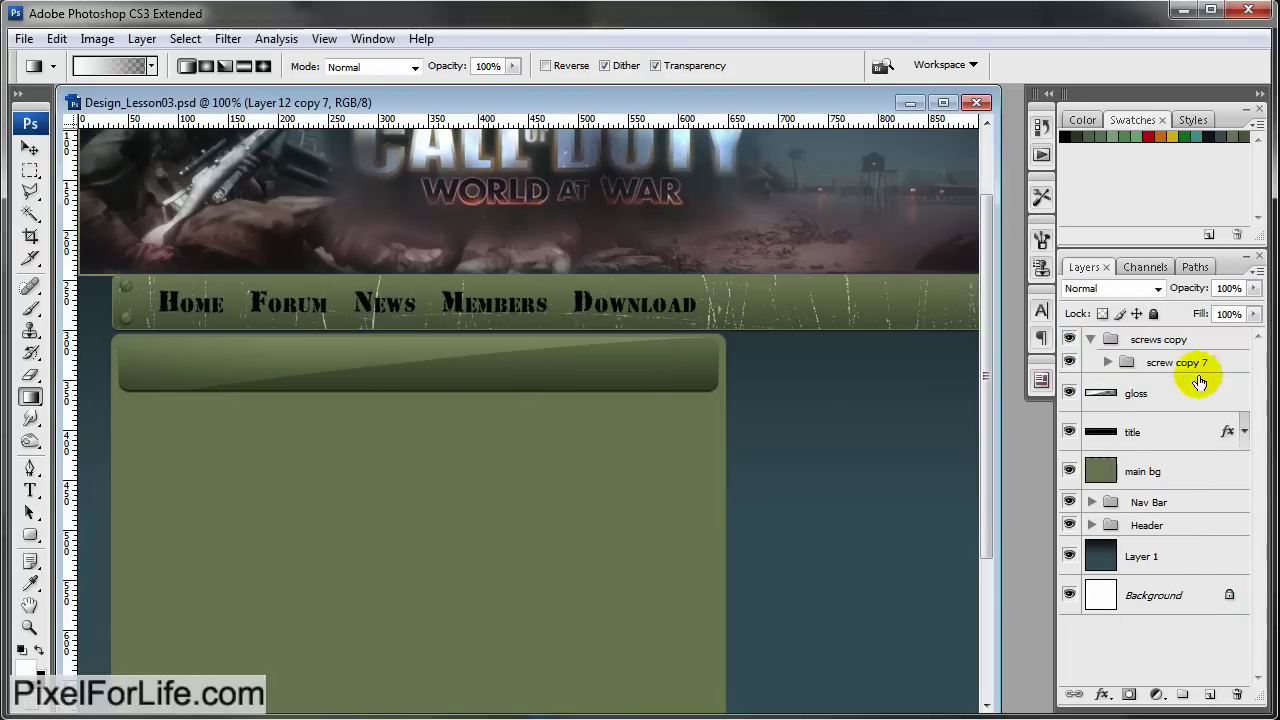
{"action": "left_click", "coordinate": [1218, 362]}
{"action": "left_click", "coordinate": [30, 147]}
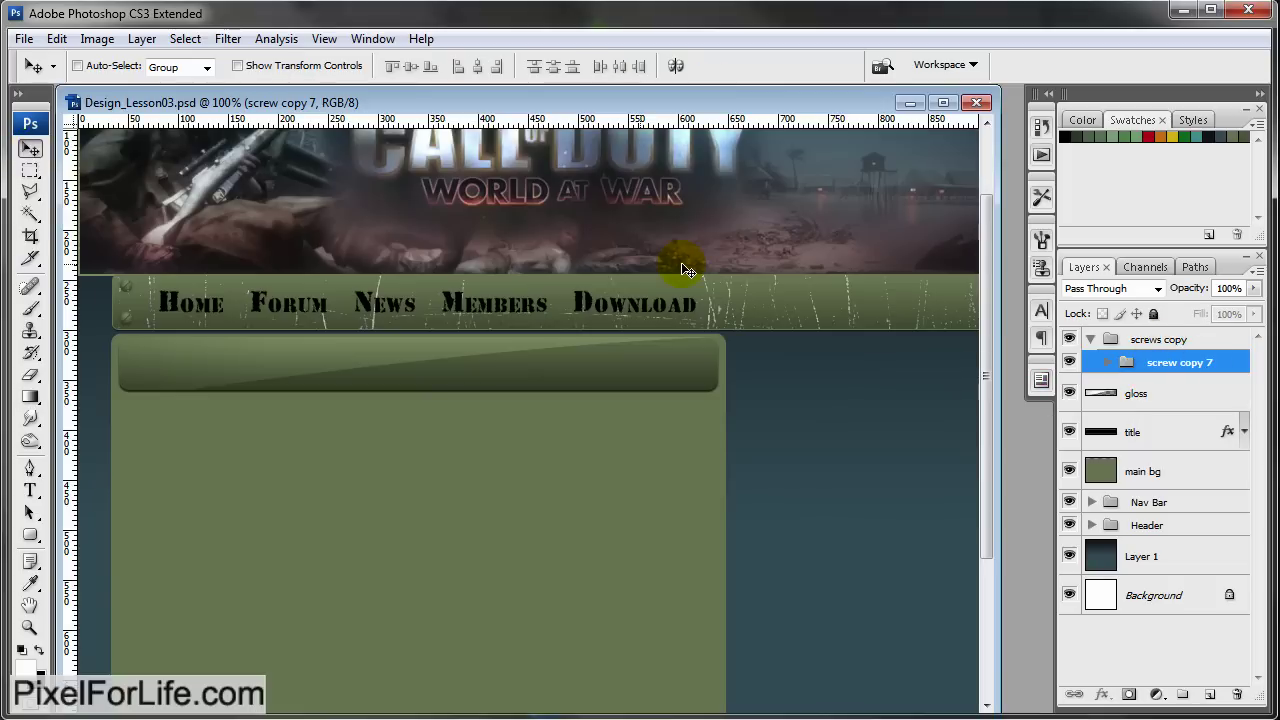
Position screw copy 7 precisely at the news box title bar's top-left corner
{"action": "left_click_drag", "start_coordinate": [613, 316], "coordinate": [141, 363]}
{"action": "key", "text": "ctrl+plus"}
{"action": "key", "text": "ctrl+plus"}
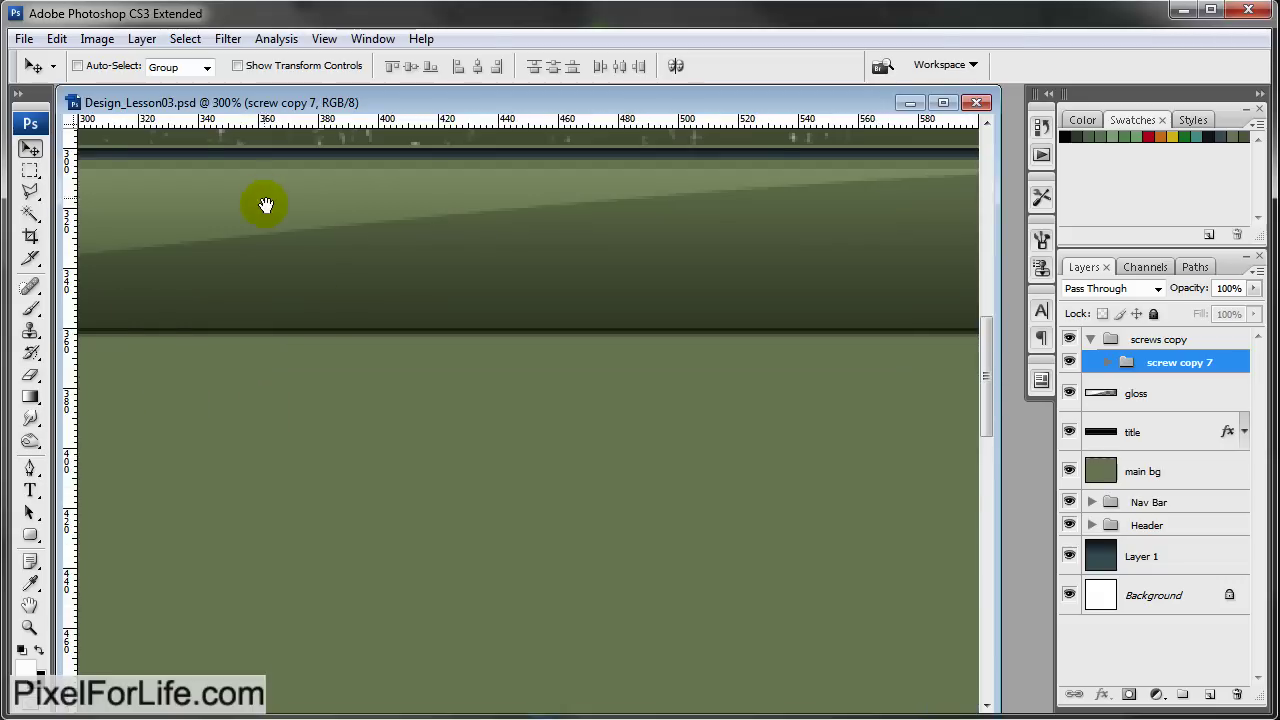
{"action": "left_click_drag", "start_coordinate": [260, 203], "coordinate": [435, 299]}
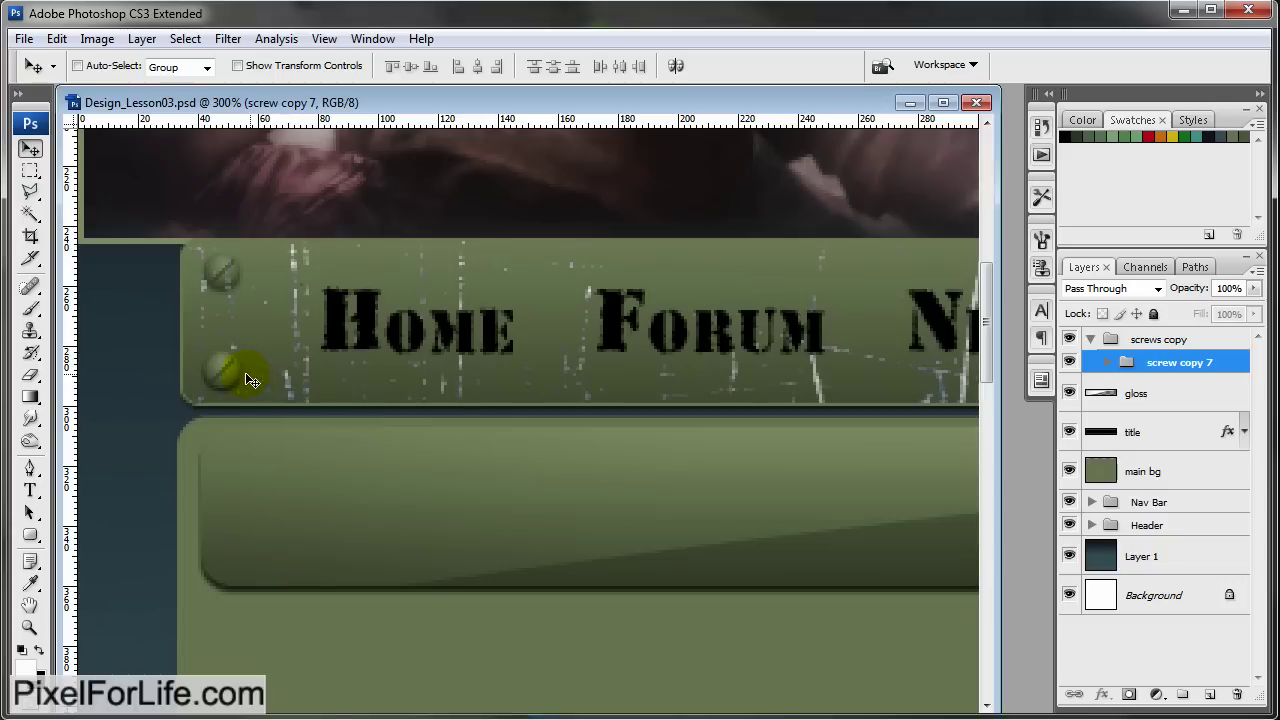
{"action": "left_click_drag", "start_coordinate": [228, 352], "coordinate": [238, 435]}
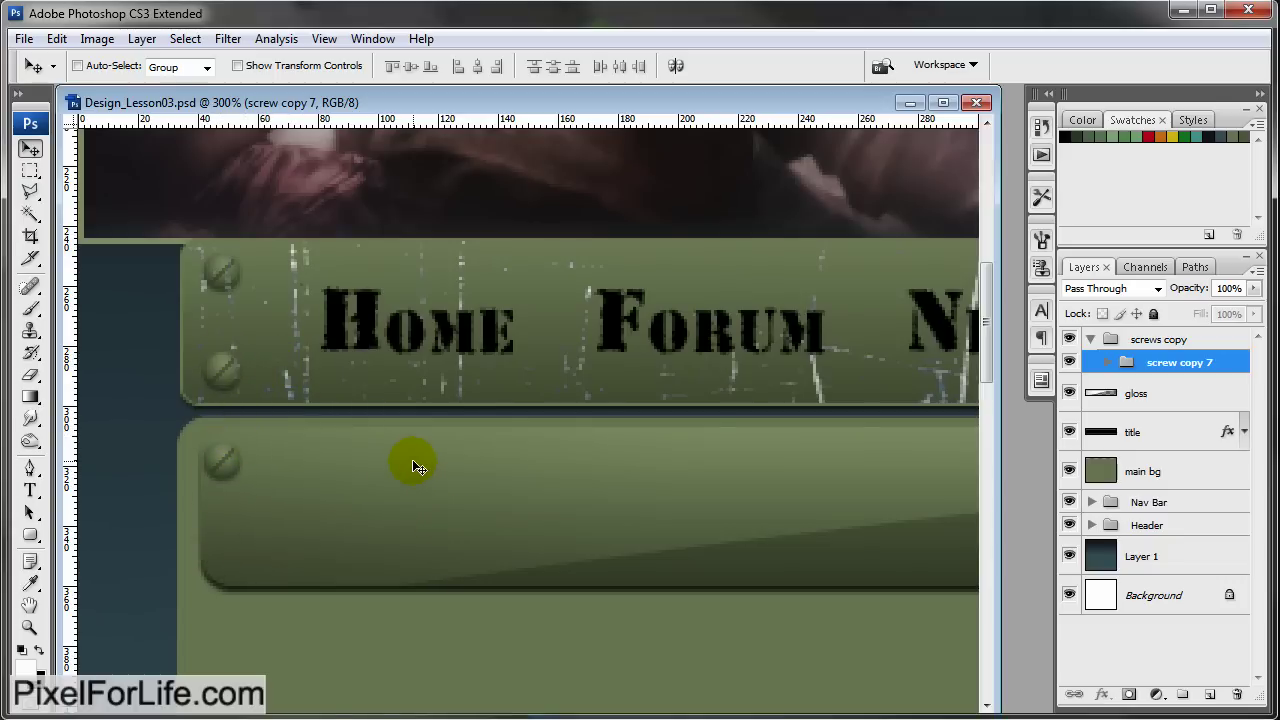
{"action": "key", "text": "Right"}
{"action": "key", "text": "Right"}
{"action": "key", "text": "Right"}
{"action": "key", "text": "Right"}
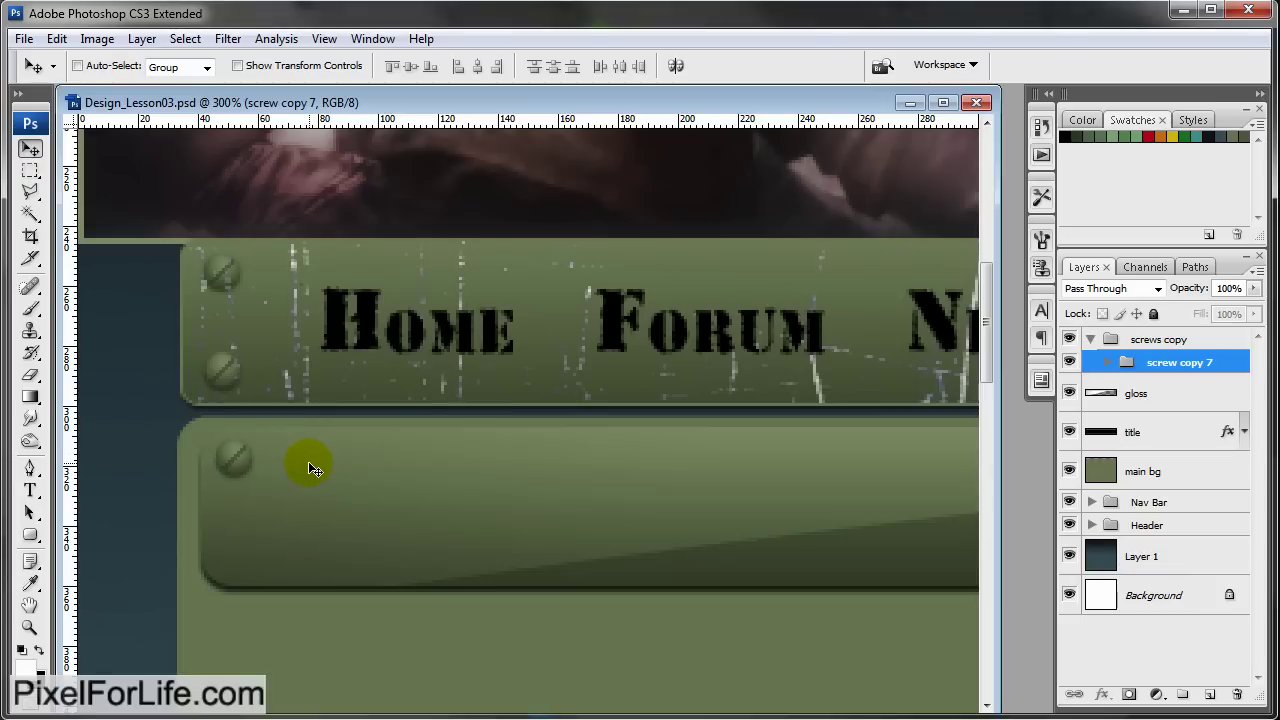
{"action": "key", "text": "Up"}
{"action": "key", "text": "Right"}
{"action": "key", "text": "Right"}
Copy the screw down to the lower-left corner and rotate the new copy
{"action": "left_click_drag", "start_coordinate": [240, 468], "coordinate": [297, 598]}
{"action": "key", "text": "ctrl+t"}
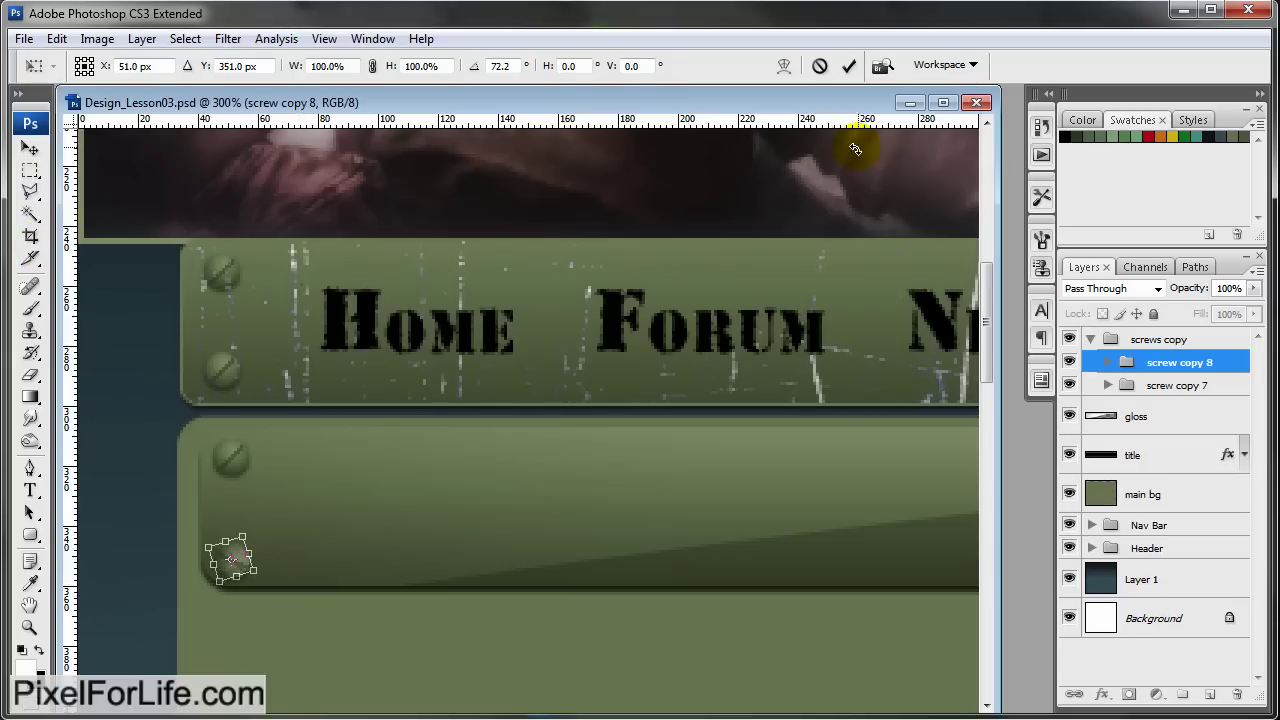
{"action": "left_click", "coordinate": [849, 67]}
Duplicate both left-corner screws and drag the copies toward the title bar's right side
{"action": "left_click", "coordinate": [1185, 386], "text": "shift"}
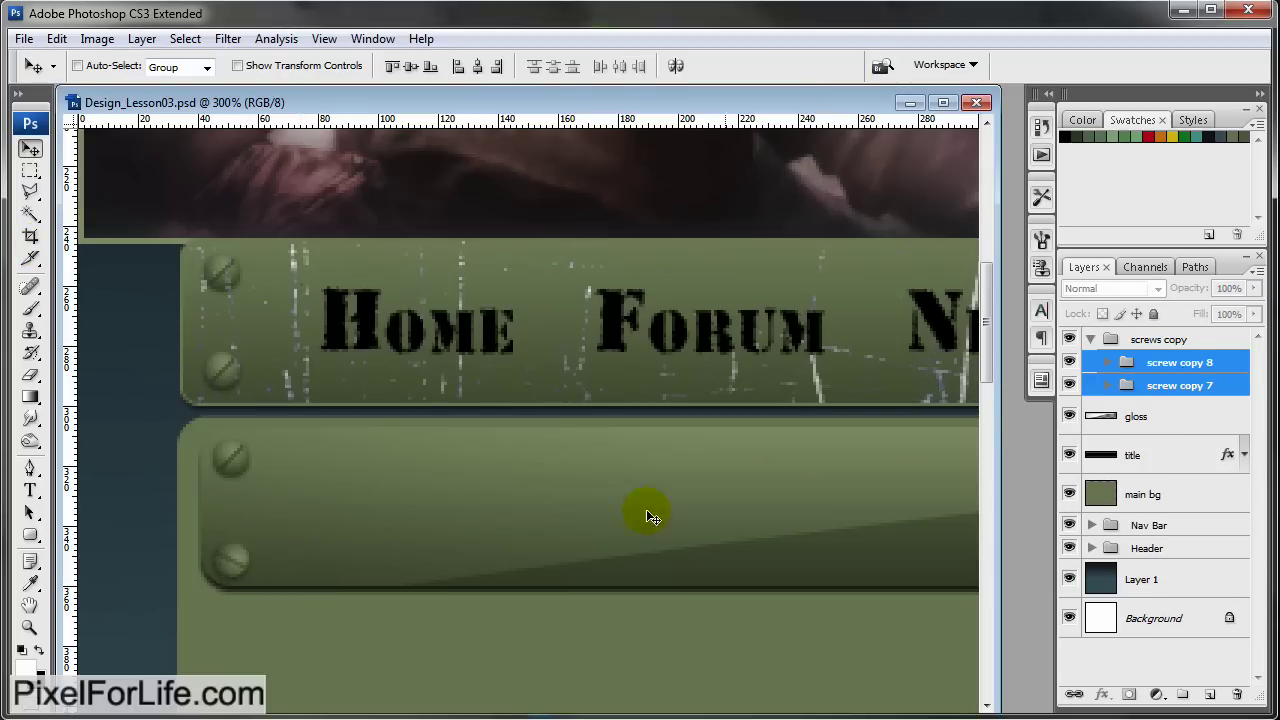
{"action": "left_click_drag", "start_coordinate": [276, 526], "coordinate": [937, 537]}
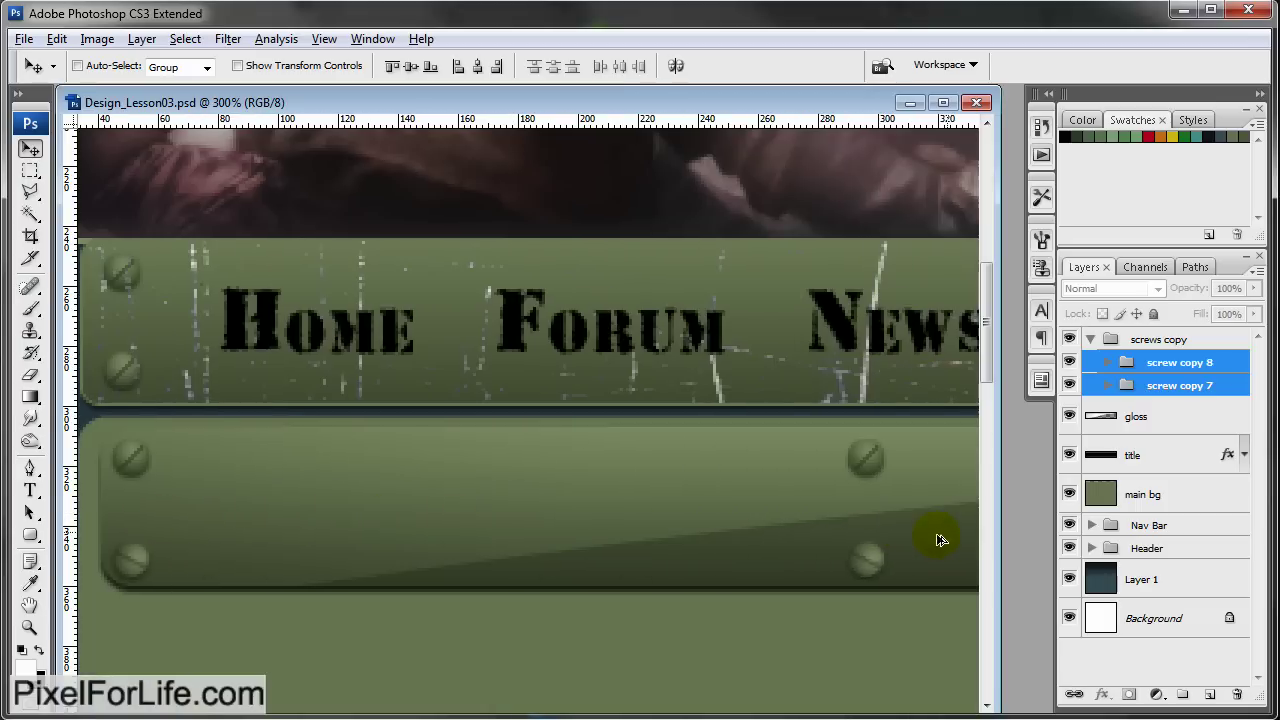
{"action": "left_click_drag", "start_coordinate": [137, 503], "coordinate": [746, 509]}
Move the copied screw pair to the title bar's right end and nudge it into place
{"action": "left_click_drag", "start_coordinate": [846, 506], "coordinate": [461, 465]}
{"action": "key", "text": "ctrl+minus"}
{"action": "key", "text": "ctrl+minus"}
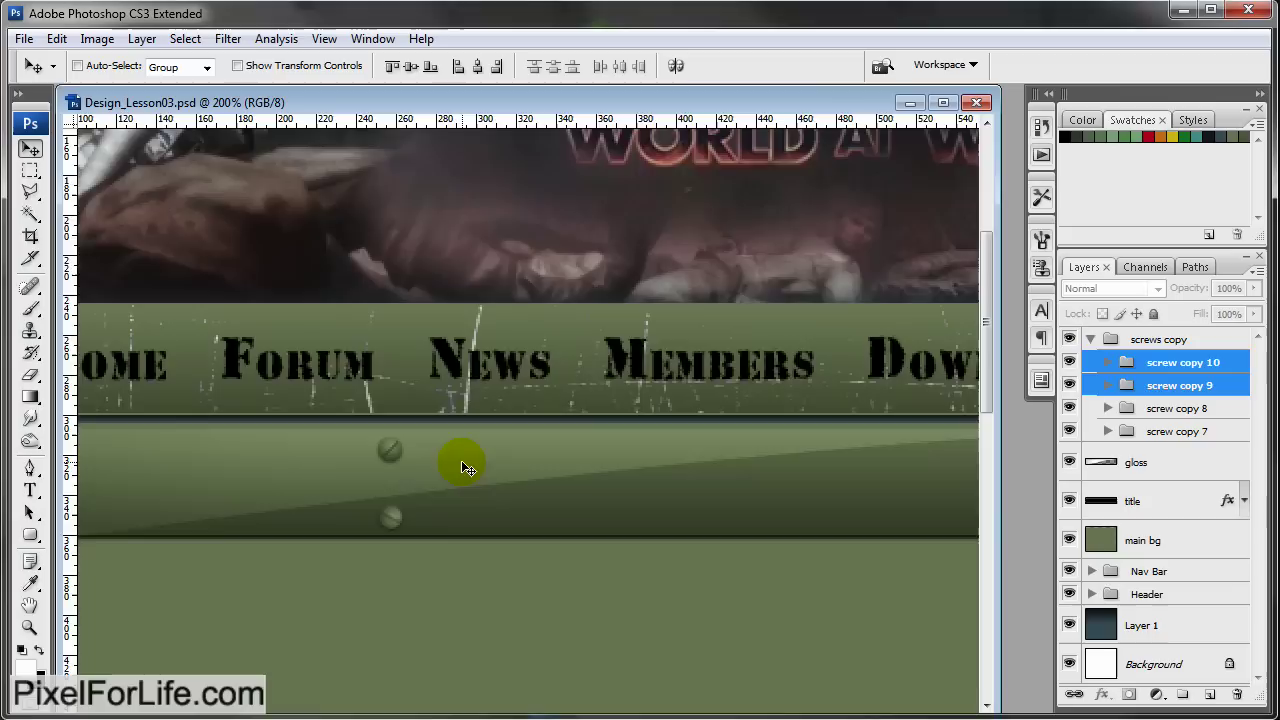
{"action": "left_click_drag", "start_coordinate": [673, 471], "coordinate": [286, 323]}
{"action": "key", "text": "ctrl+plus"}
{"action": "key", "text": "ctrl+plus"}
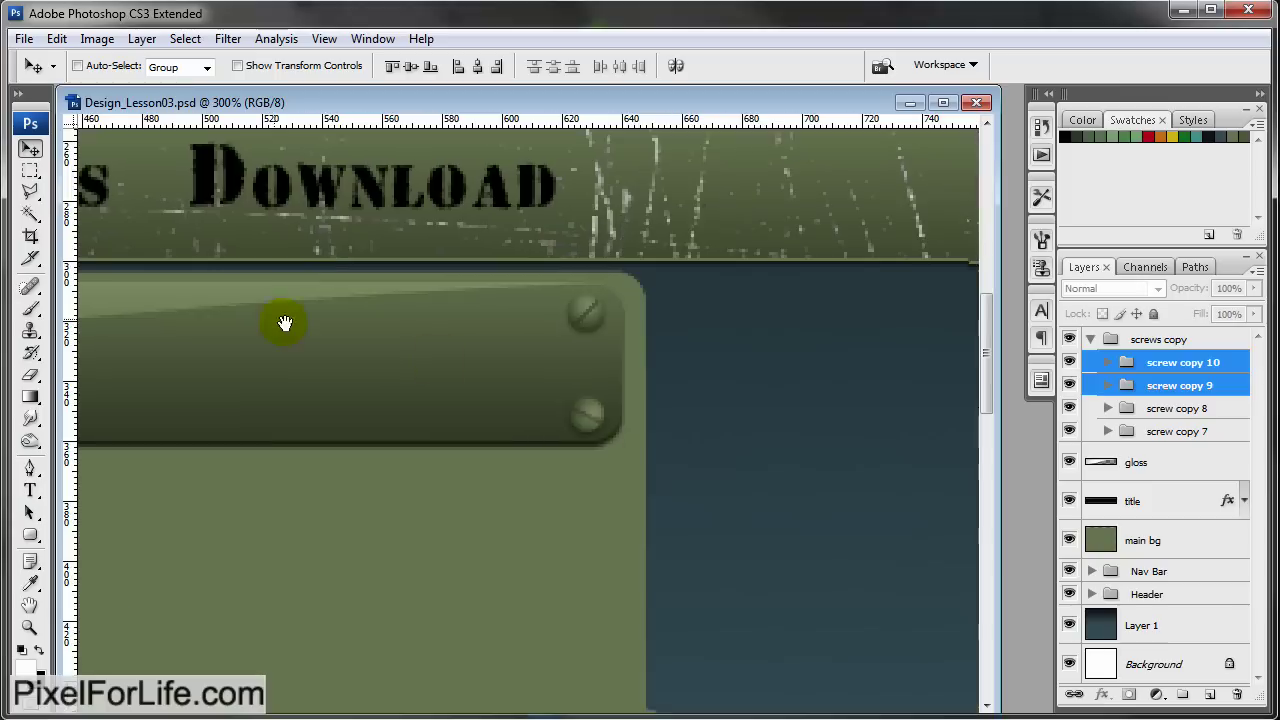
{"action": "key", "text": "ctrl+plus"}
{"action": "key", "text": "ctrl+plus"}
{"action": "left_click_drag", "start_coordinate": [555, 390], "coordinate": [652, 452]}
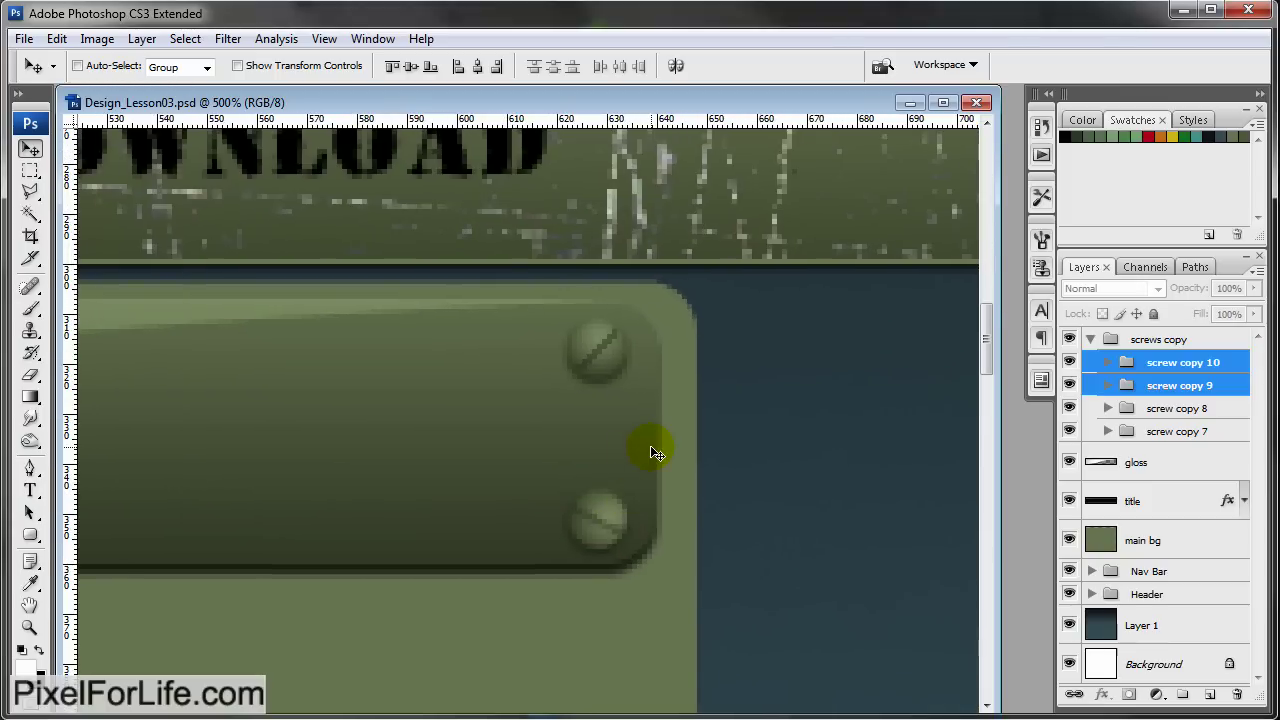
{"action": "key", "text": "Right"}
{"action": "key", "text": "Right"}
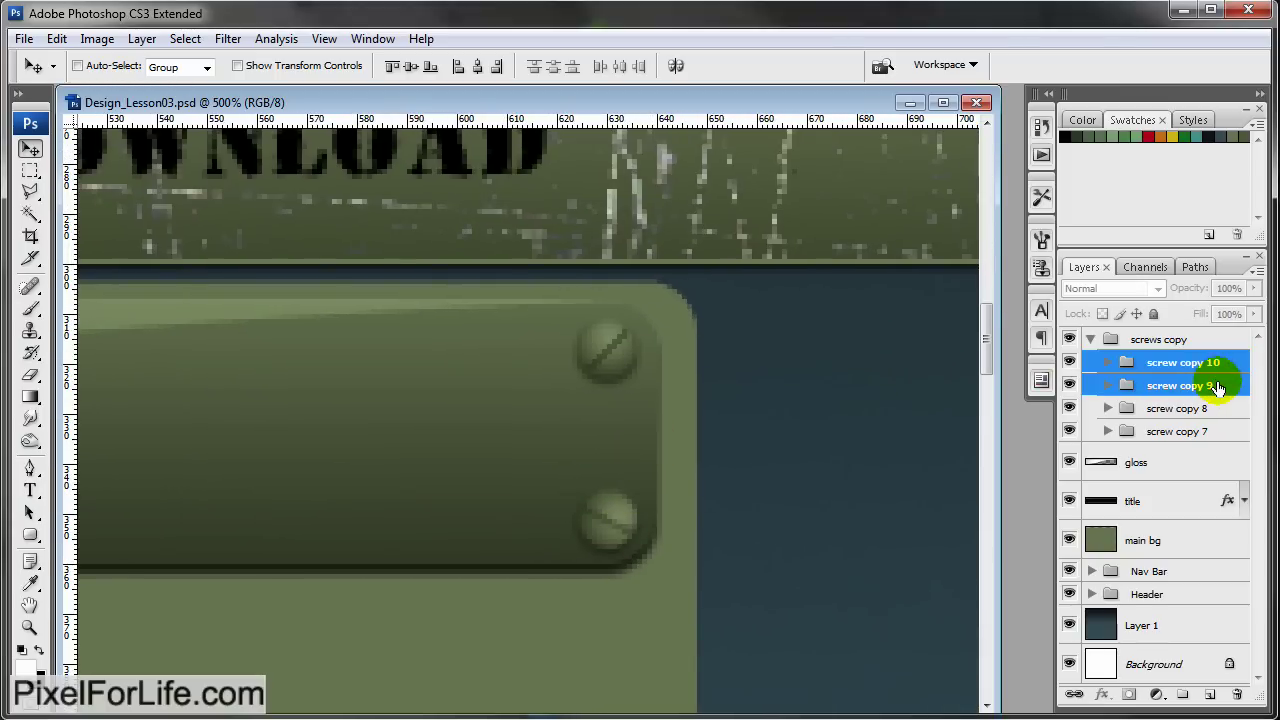
Rotate the upper-right and lower-right screws individually with Free Transform
{"action": "left_click", "coordinate": [1180, 385]}
{"action": "key", "text": "ctrl+t"}
{"action": "left_click_drag", "start_coordinate": [689, 423], "coordinate": [721, 432]}
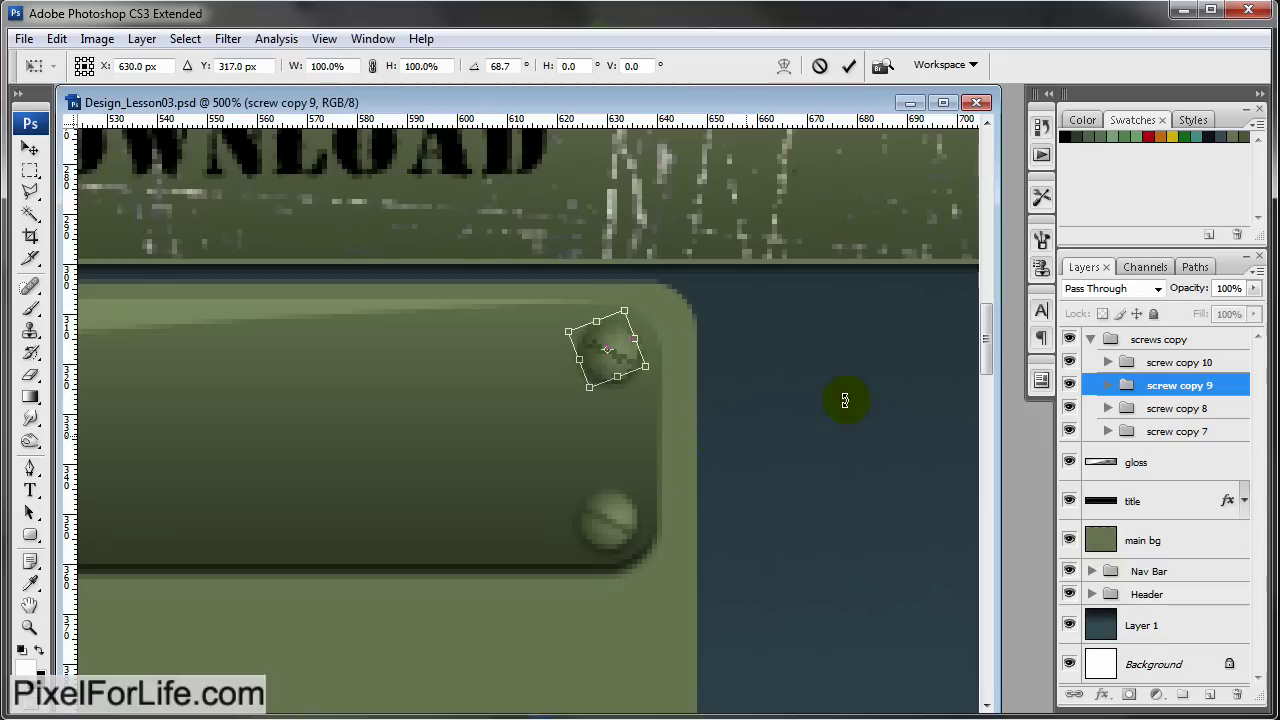
{"action": "left_click", "coordinate": [848, 65]}
{"action": "left_click", "coordinate": [1211, 362]}
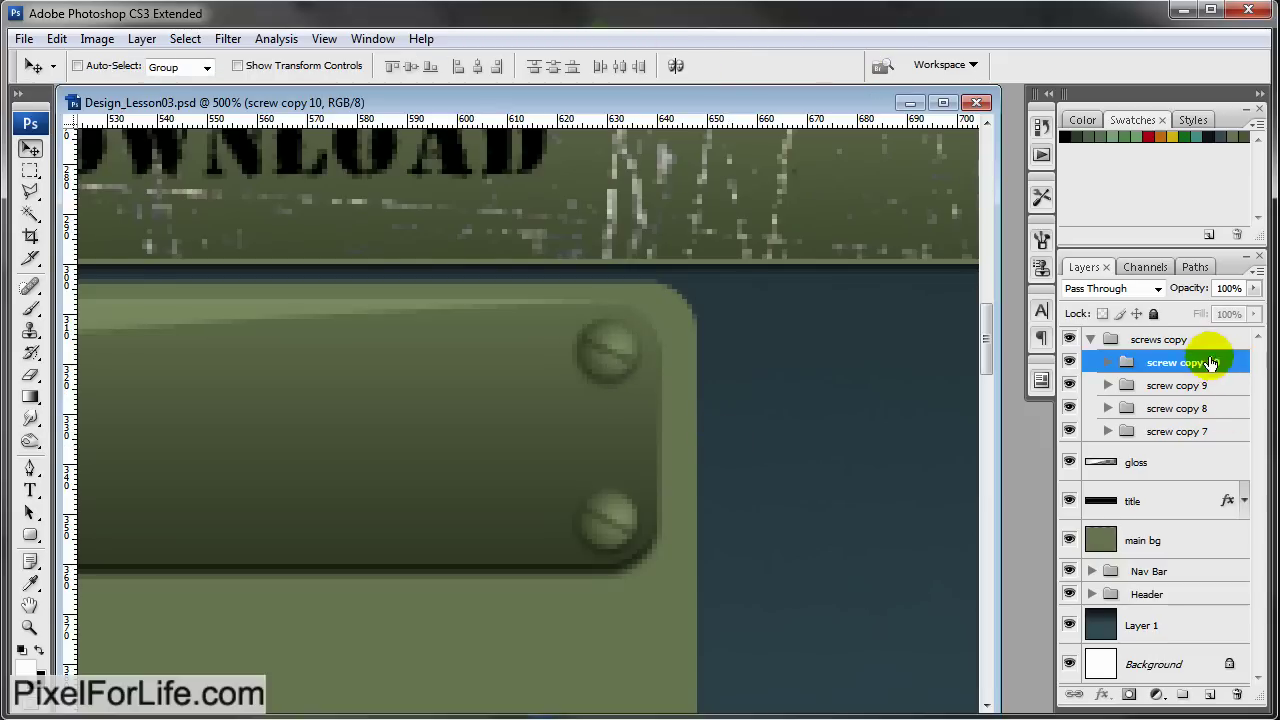
{"action": "key", "text": "ctrl+t"}
{"action": "left_click_drag", "start_coordinate": [786, 449], "coordinate": [769, 390]}
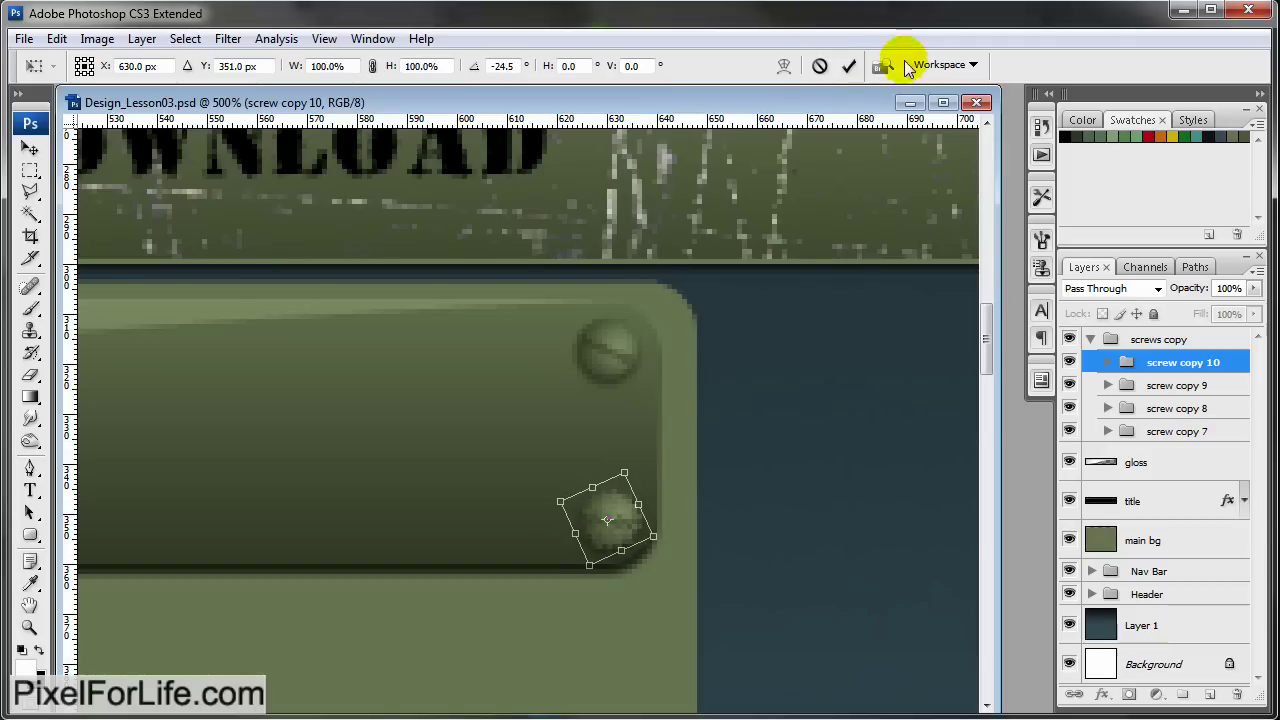
{"action": "left_click", "coordinate": [848, 65]}
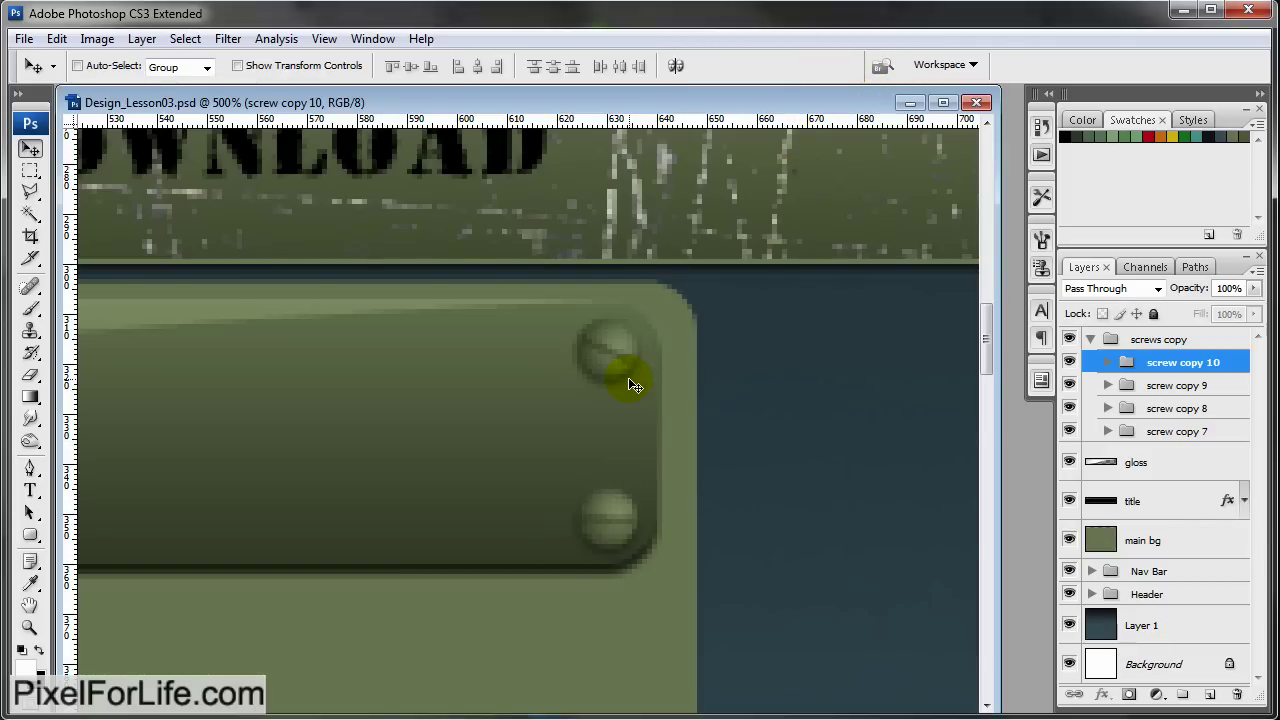
{"action": "scroll", "coordinate": [632, 385], "scroll_direction": "down", "scroll_amount": 4}
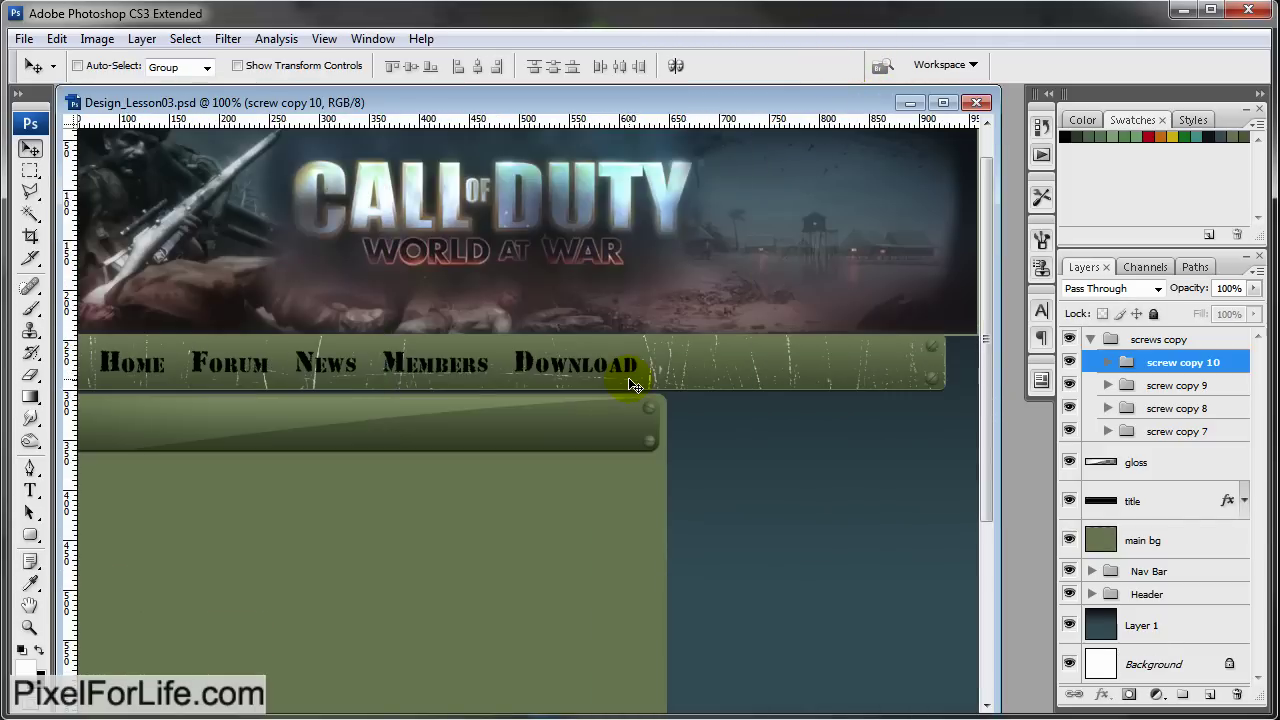
{"action": "scroll", "coordinate": [608, 323], "scroll_direction": "left", "scroll_amount": 2}
{"action": "scroll", "coordinate": [700, 310], "scroll_direction": "down", "scroll_amount": 3}
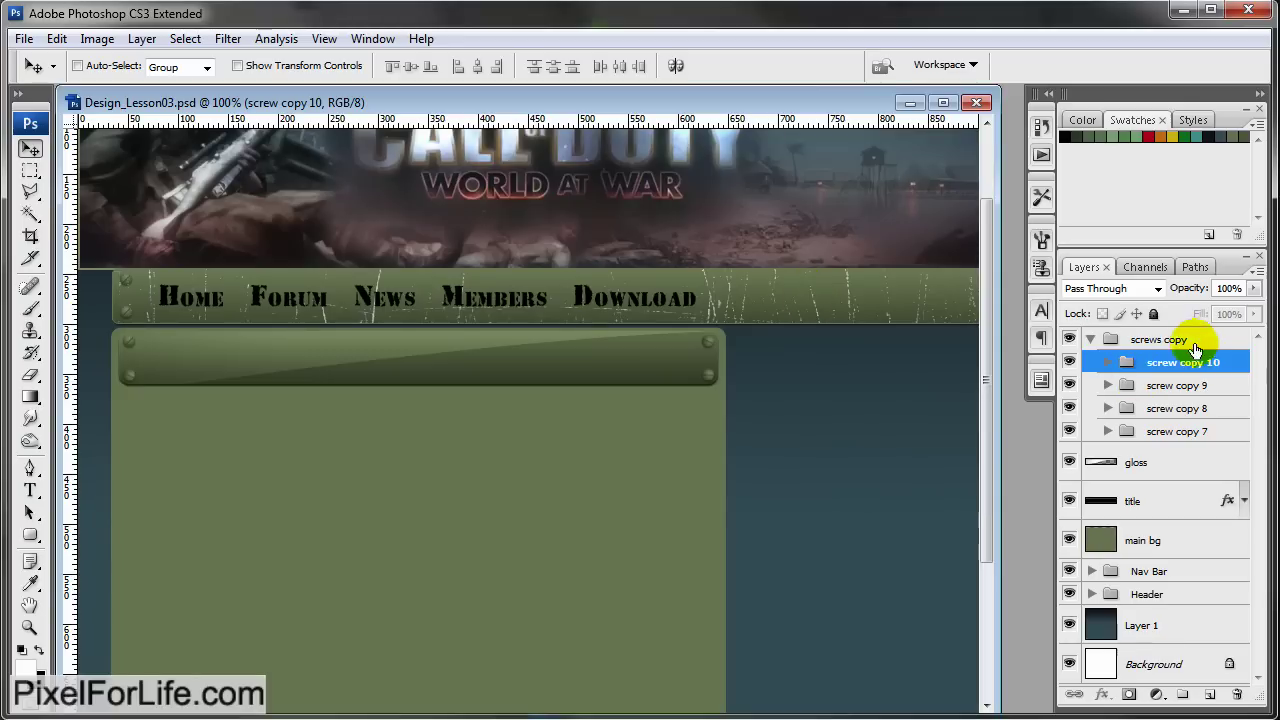
Add a new layer and set the foreground to a lighter shade of the box's olive green
{"action": "left_click", "coordinate": [1090, 339]}
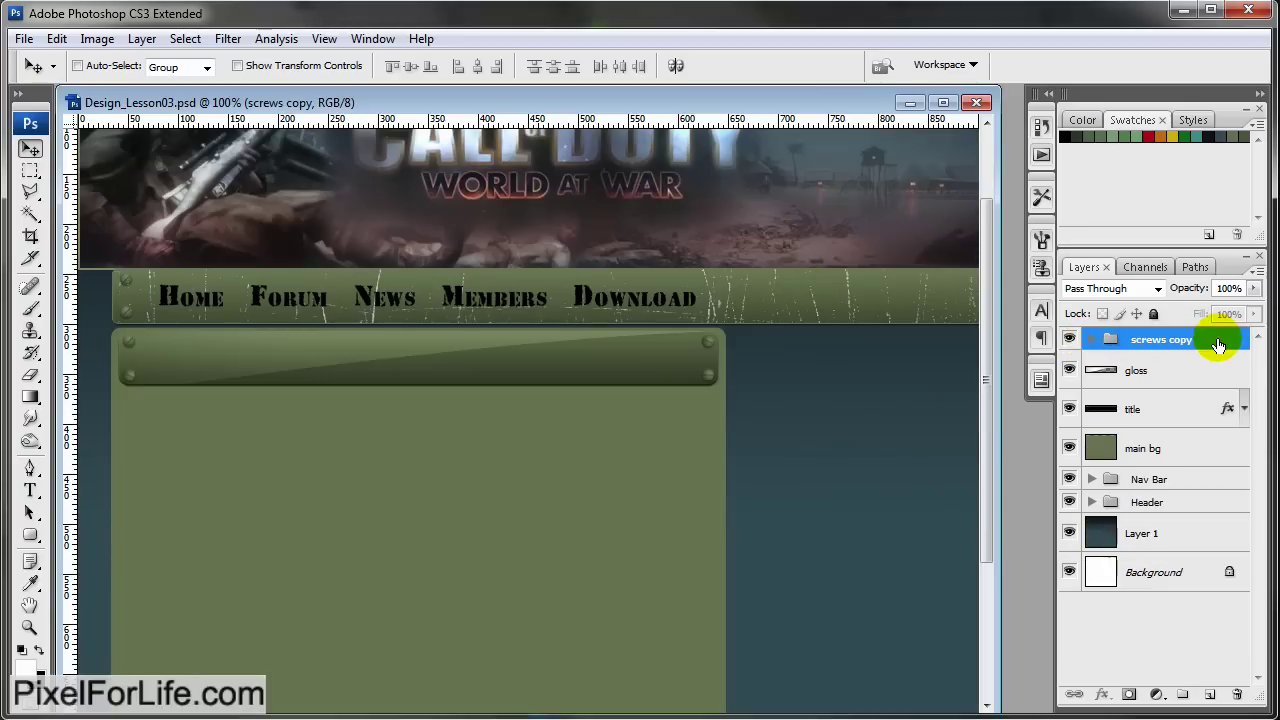
{"action": "left_click", "coordinate": [1212, 691]}
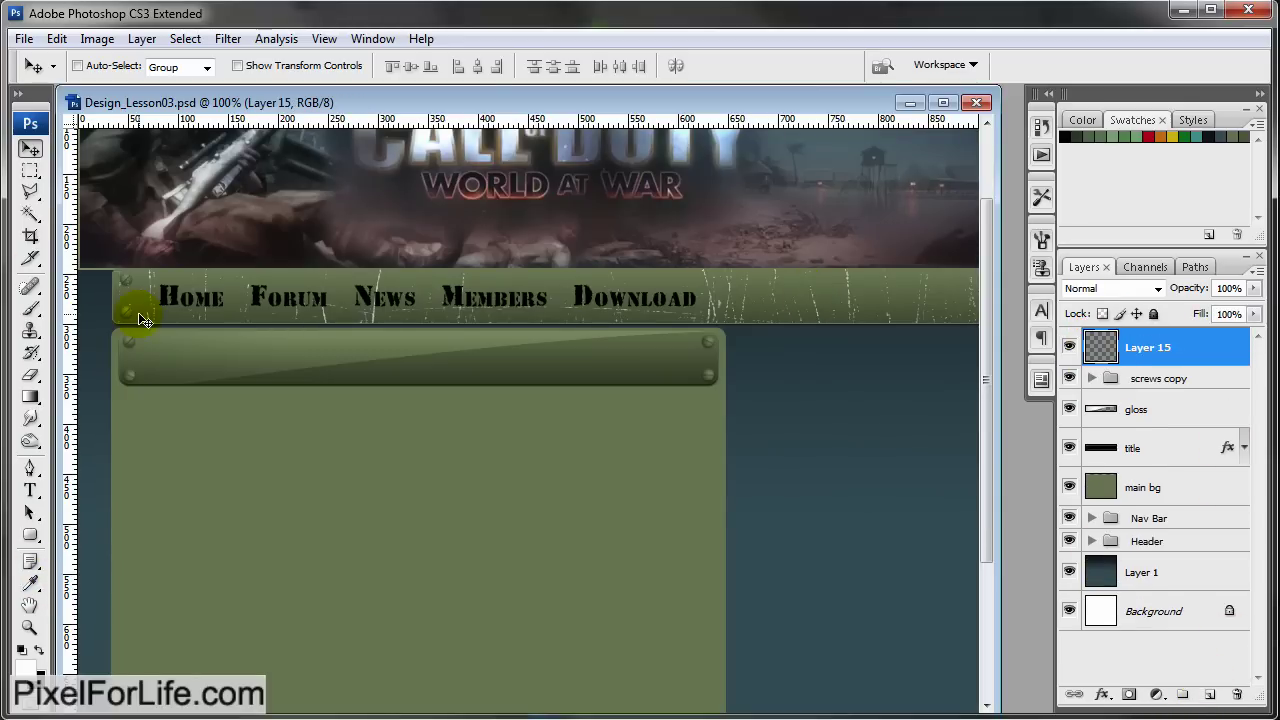
{"action": "left_click", "coordinate": [27, 665]}
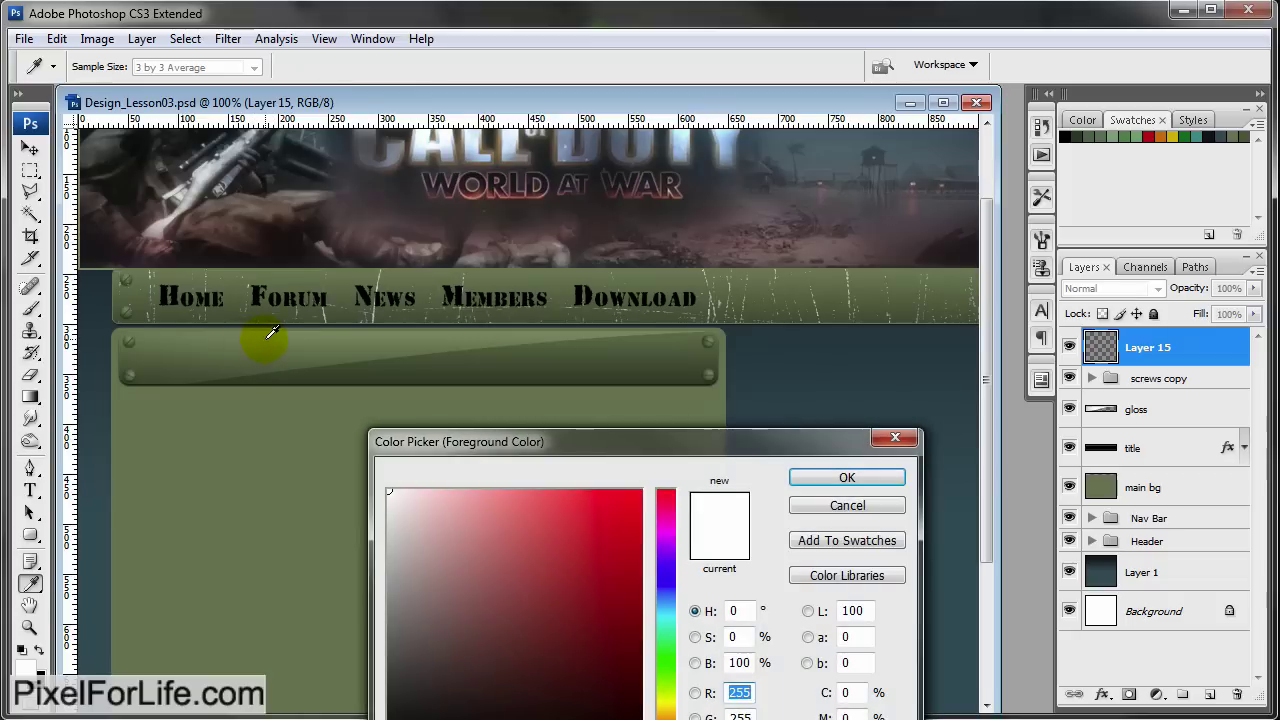
{"action": "left_click", "coordinate": [501, 330]}
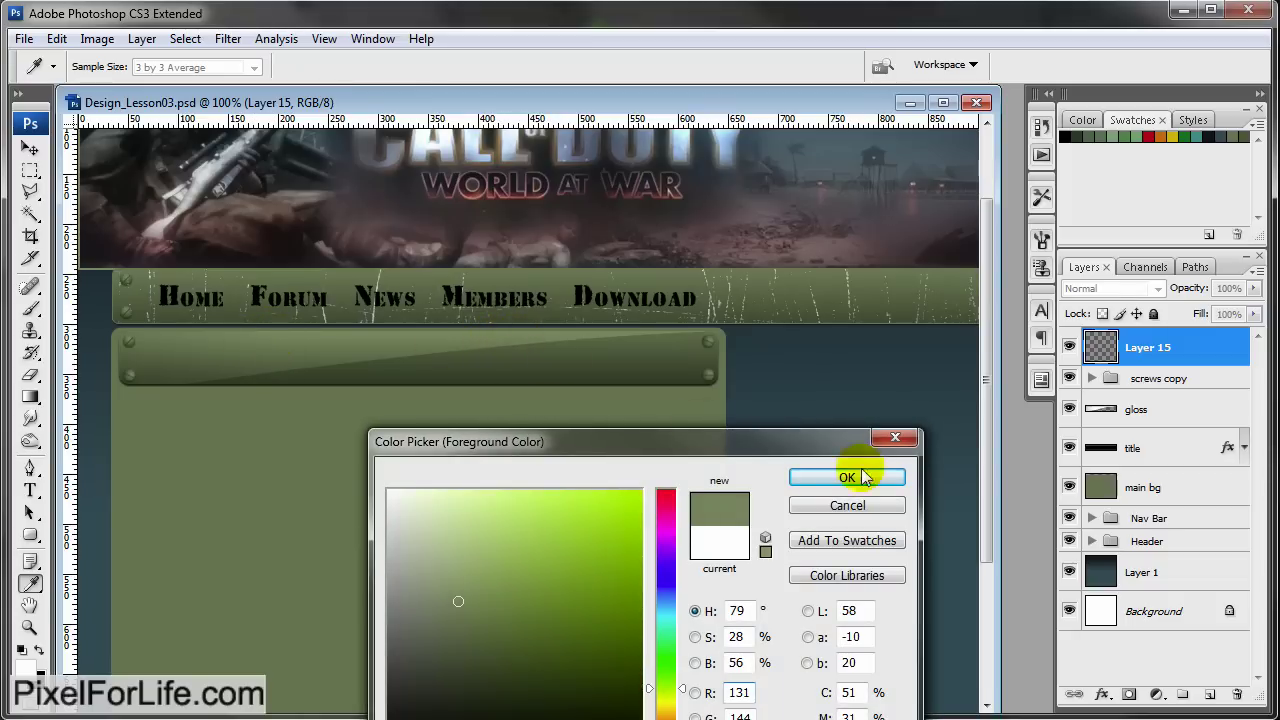
{"action": "left_click", "coordinate": [440, 575]}
{"action": "left_click", "coordinate": [800, 481]}
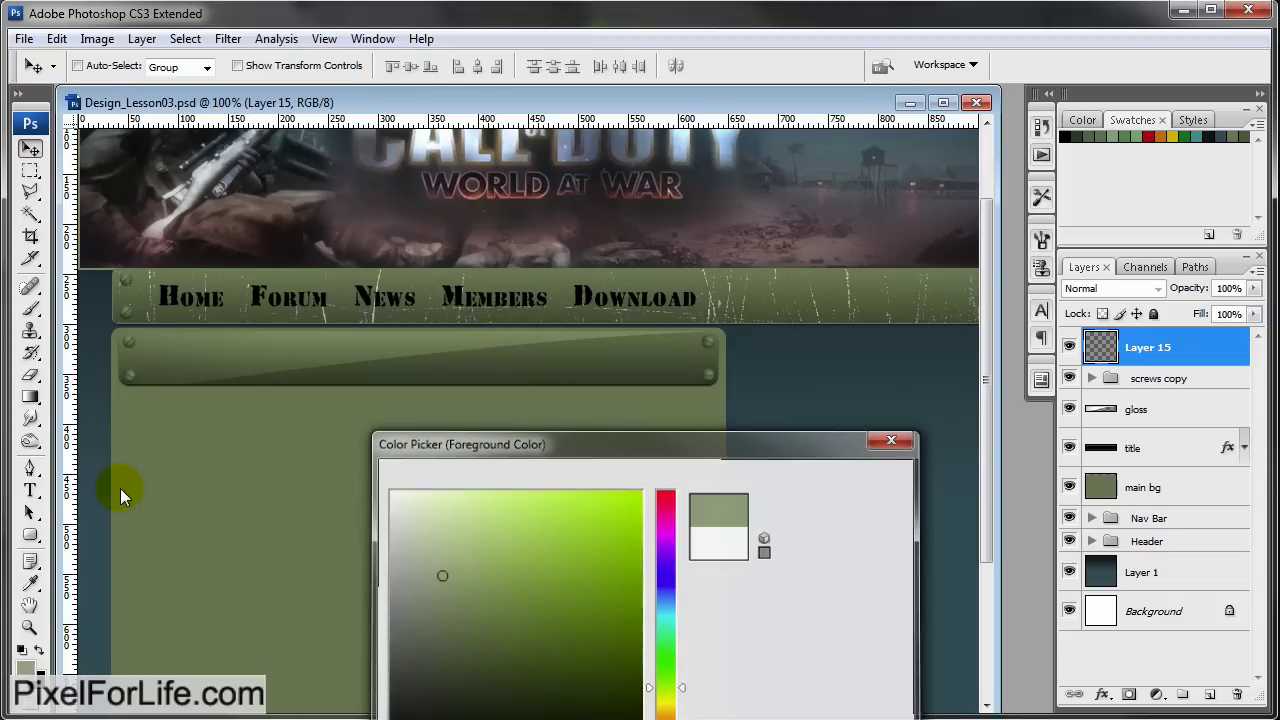
Type 'Latest News' on the title bar and set it to Arial Black
{"action": "left_click", "coordinate": [30, 490]}
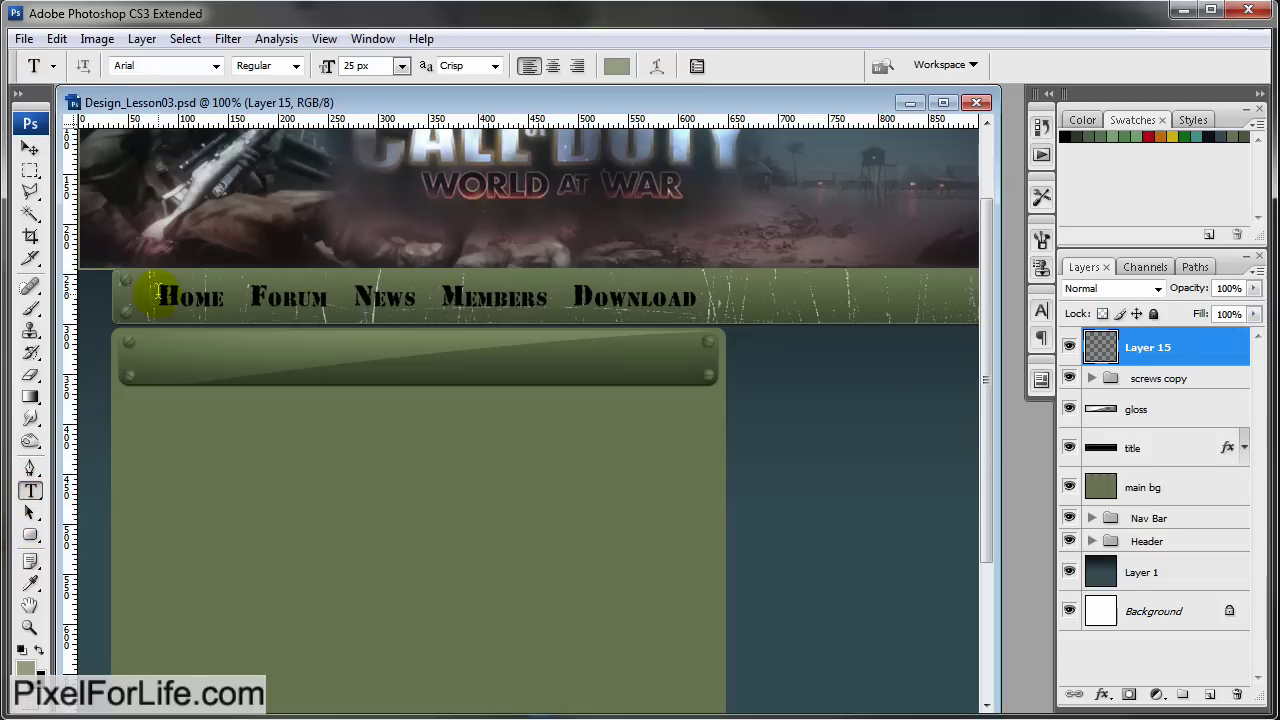
{"action": "left_click", "coordinate": [185, 374]}
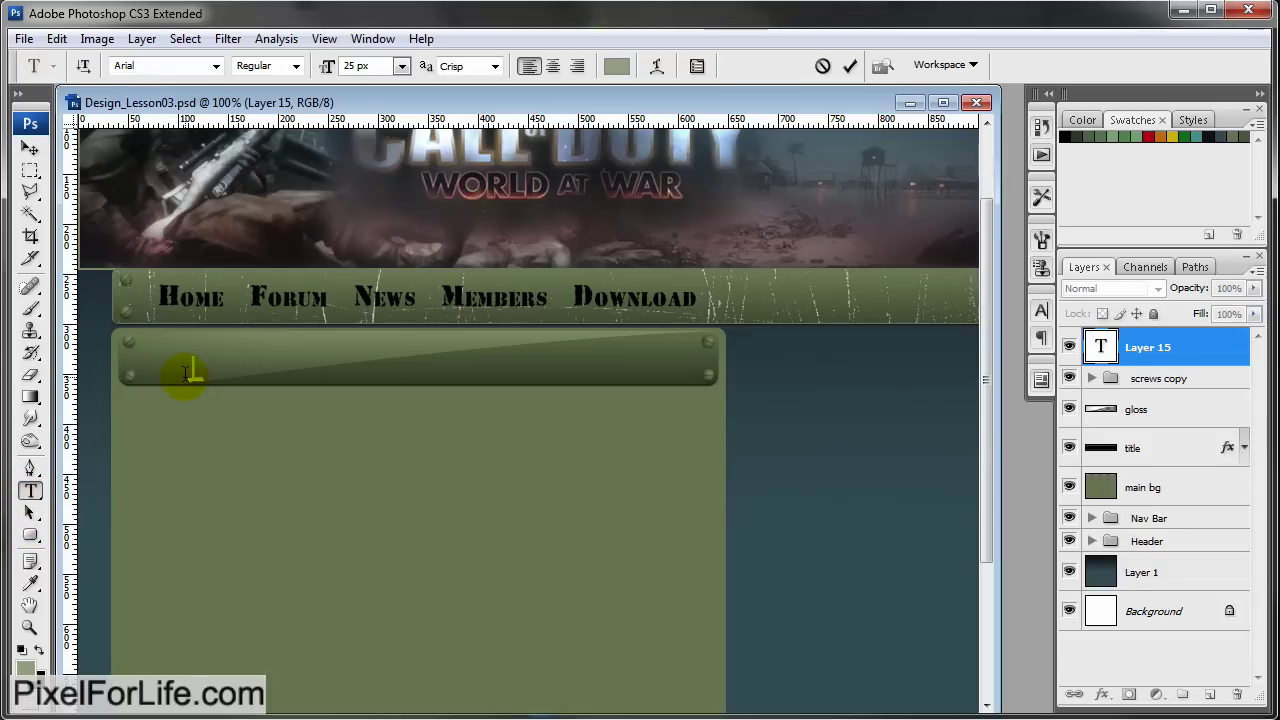
{"action": "type", "text": "Latest News"}
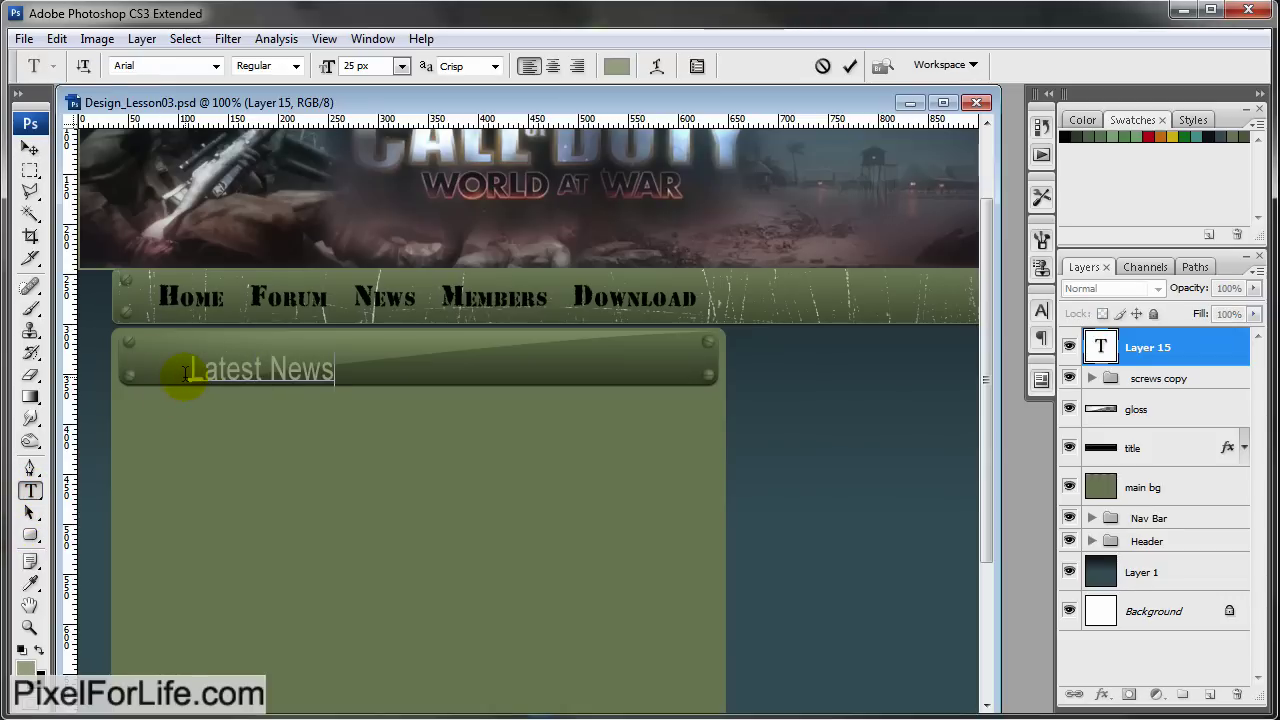
{"action": "key", "text": "ctrl+a"}
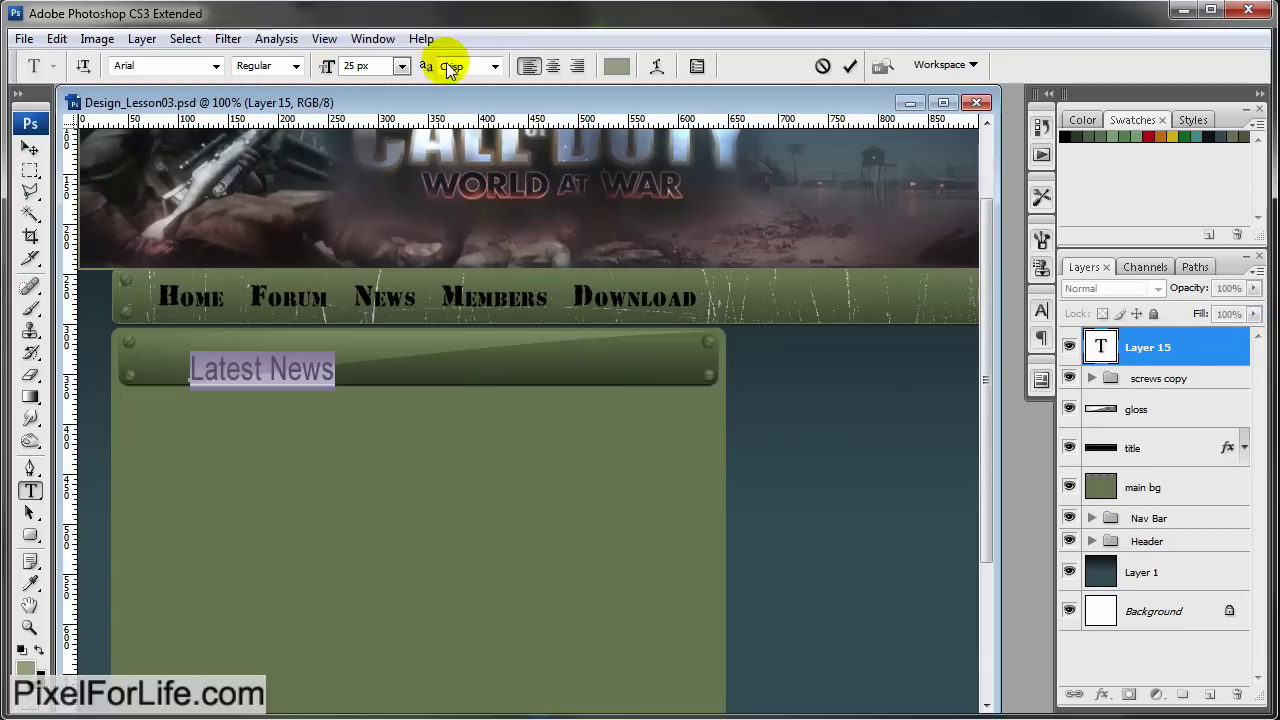
{"action": "left_click", "coordinate": [283, 65]}
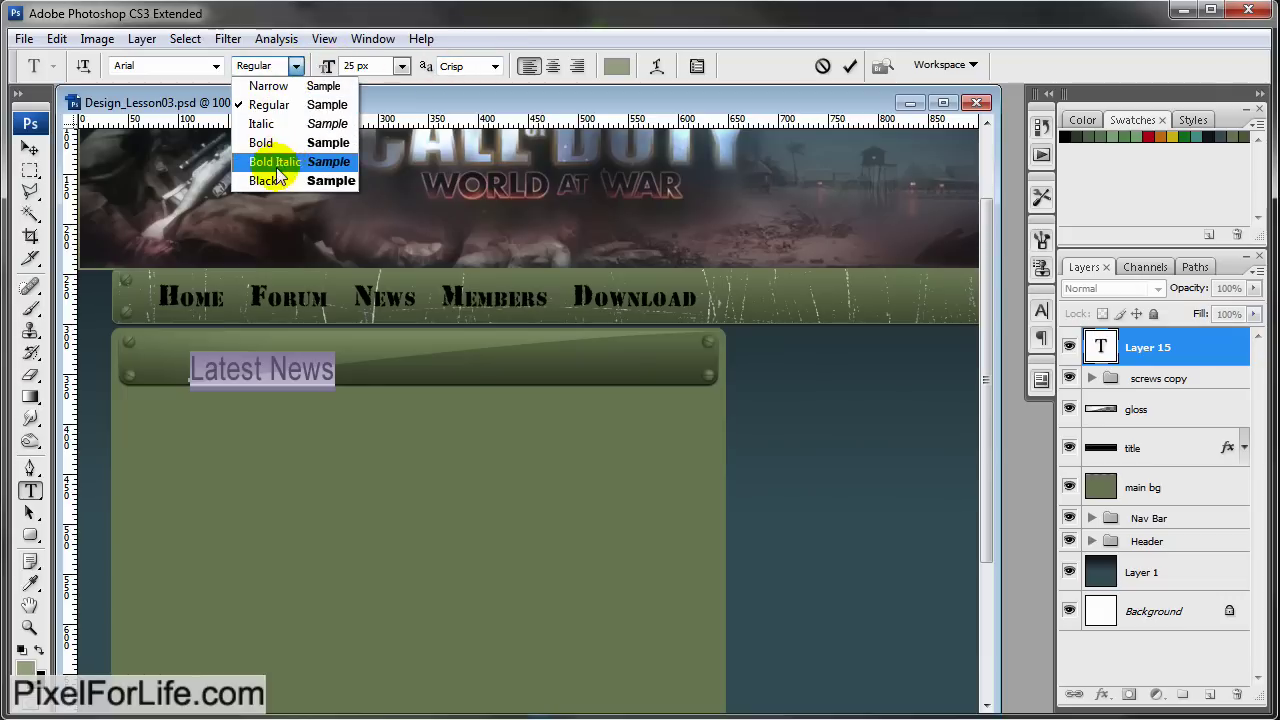
{"action": "left_click", "coordinate": [285, 180]}
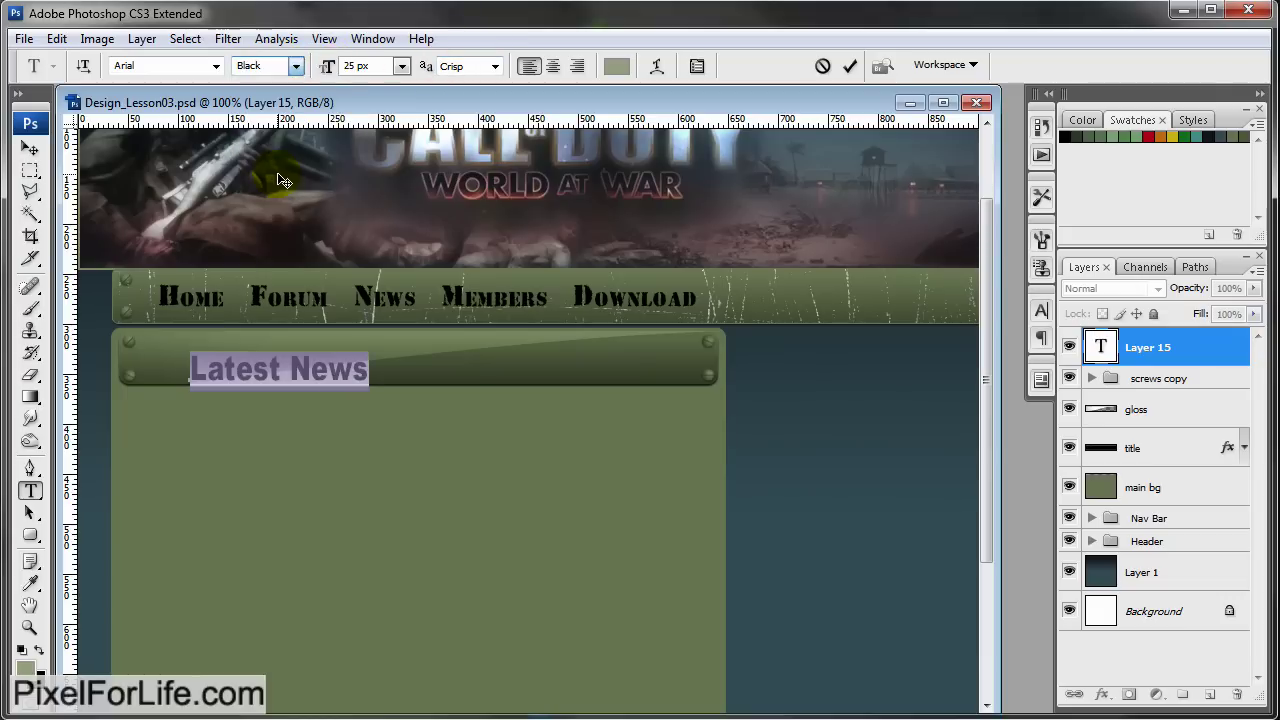
Switch the Latest News heading to small caps and commit the text
{"action": "left_click", "coordinate": [1041, 314]}
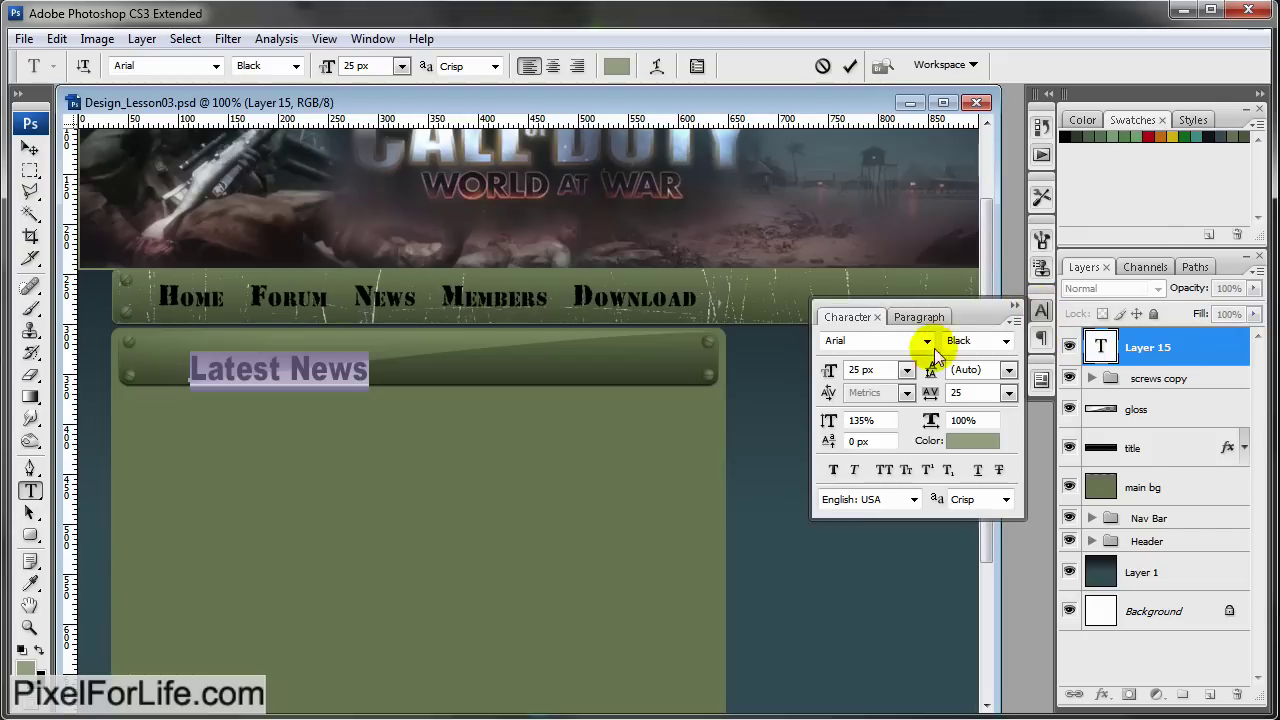
{"action": "left_click", "coordinate": [905, 469]}
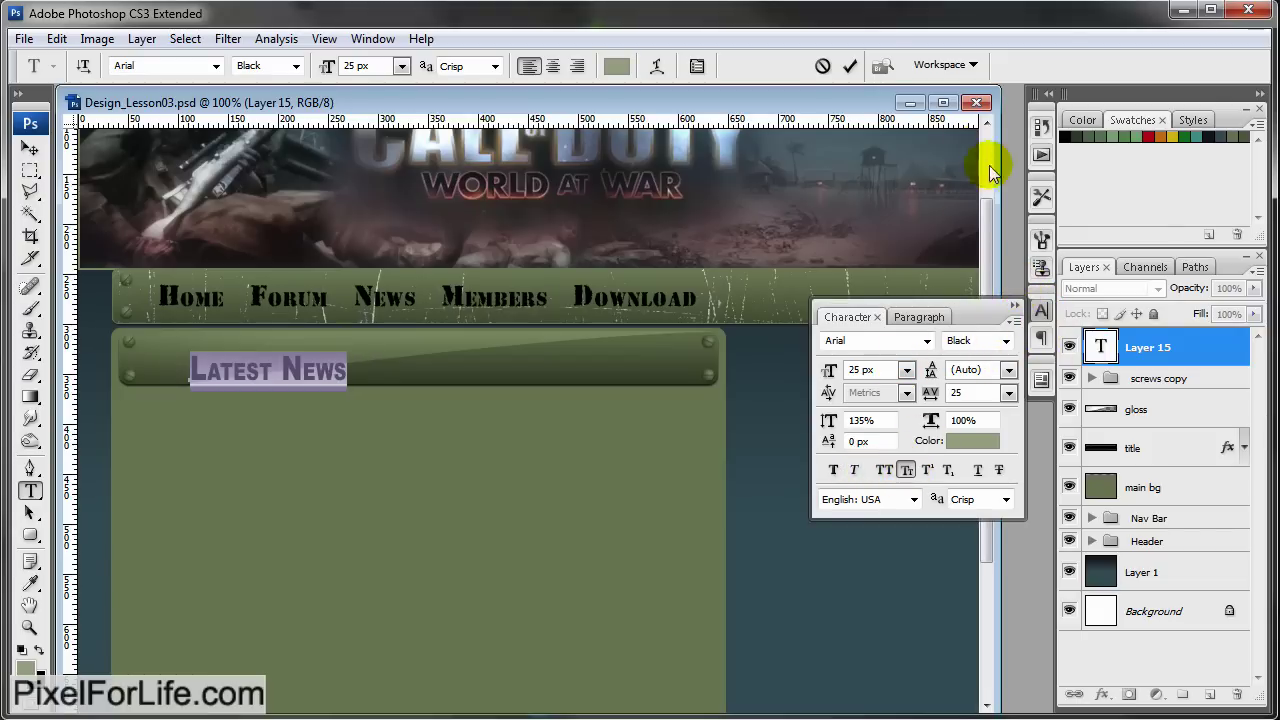
{"action": "left_click", "coordinate": [849, 65]}
Nudge the heading left and slightly down, then scale it up to 121%
{"action": "left_click", "coordinate": [30, 148]}
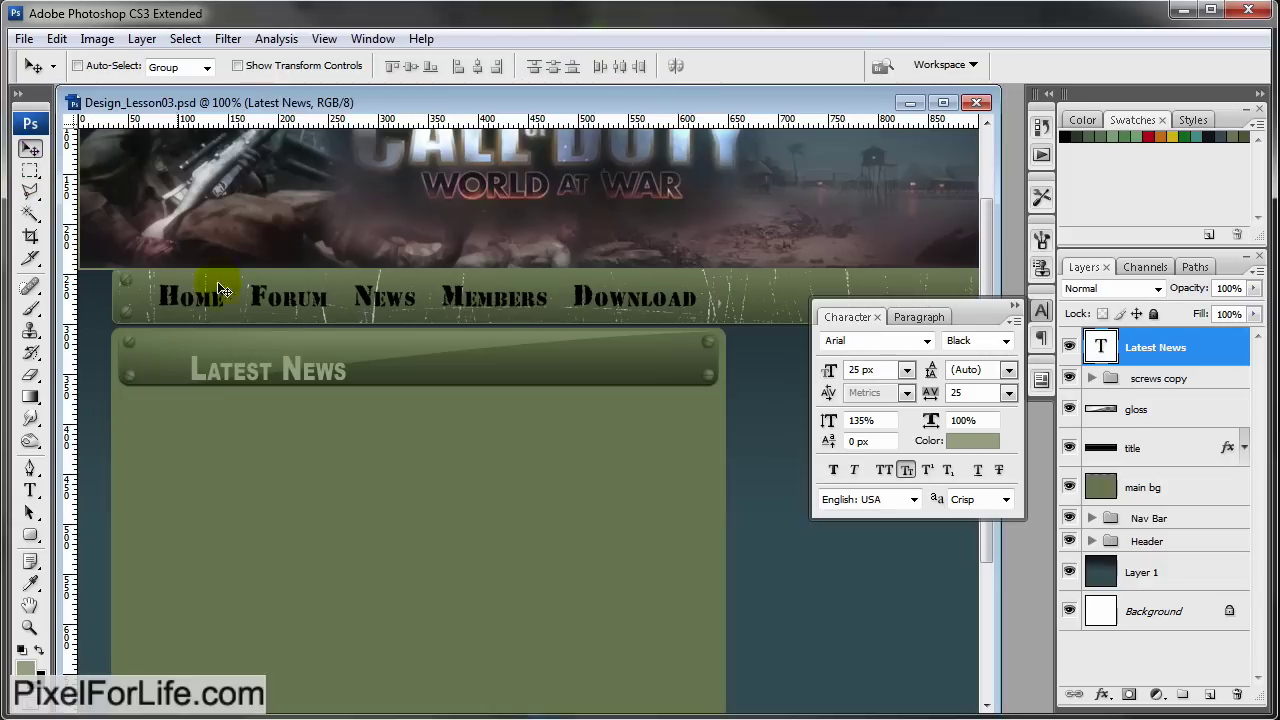
{"action": "key", "text": "shift+Left"}
{"action": "key", "text": "shift+Left"}
{"action": "key", "text": "shift+Left"}
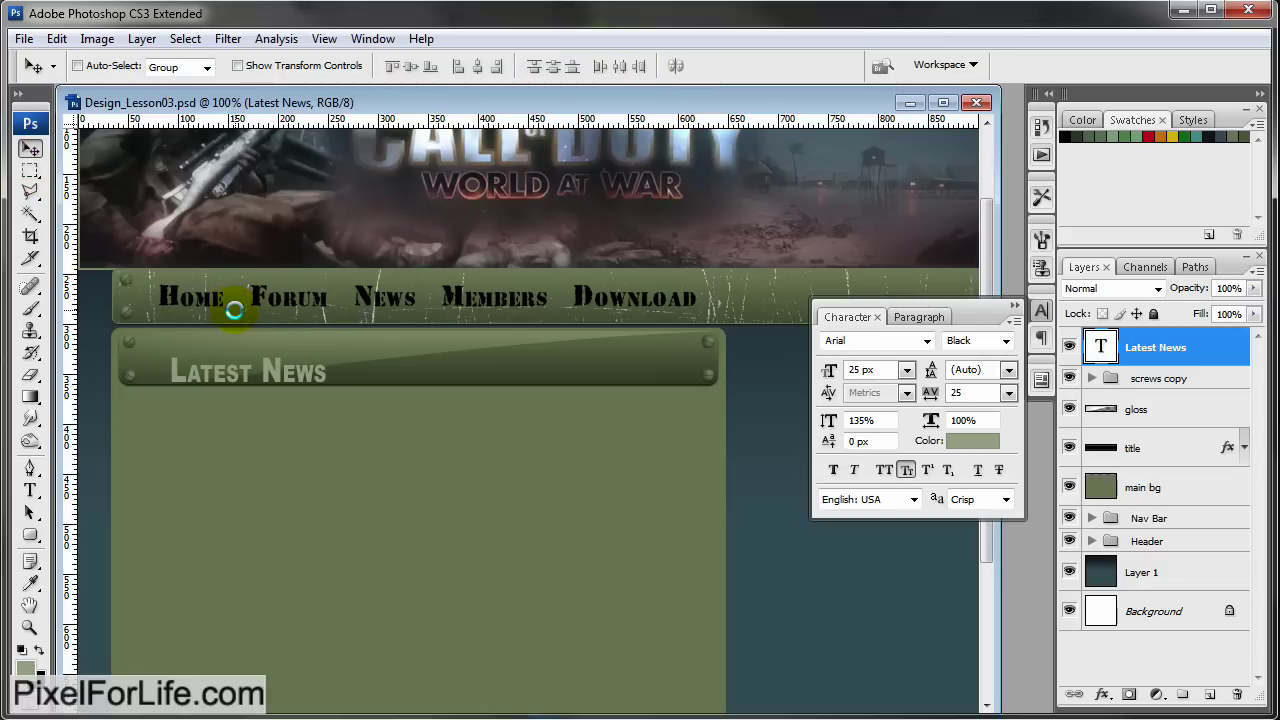
{"action": "key", "text": "Left"}
{"action": "key", "text": "Down"}
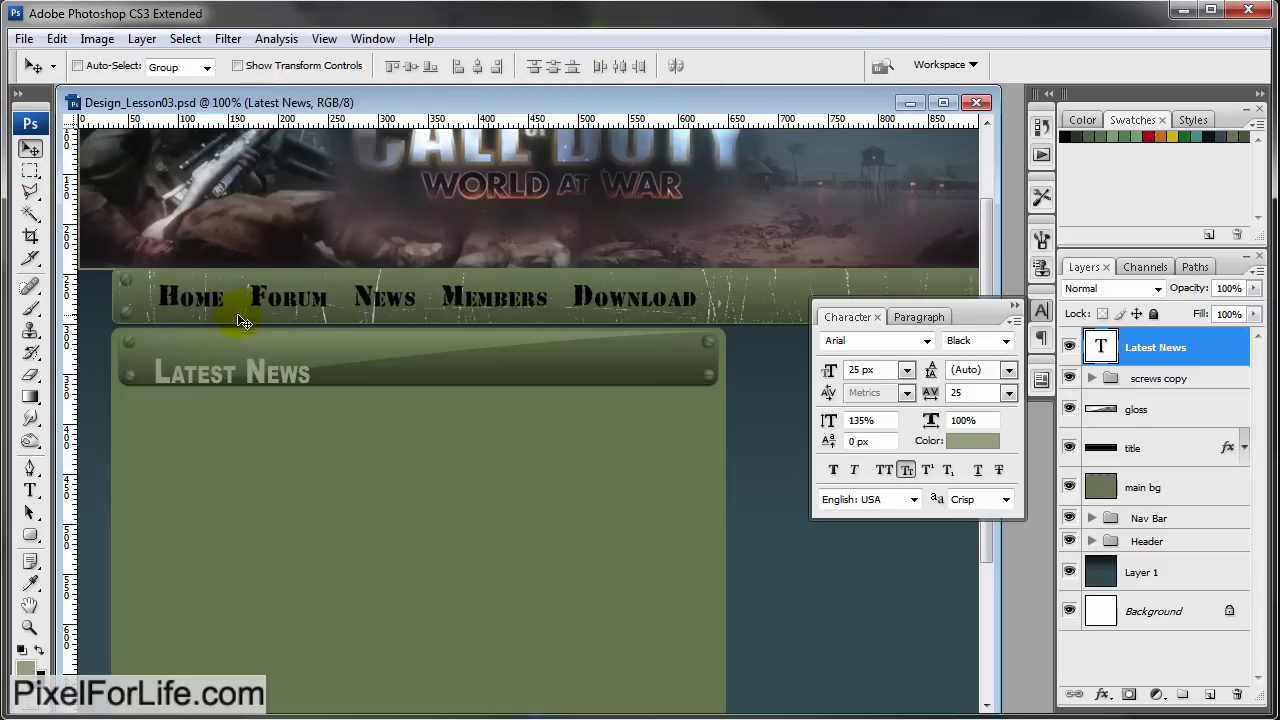
{"action": "key", "text": "ctrl+t"}
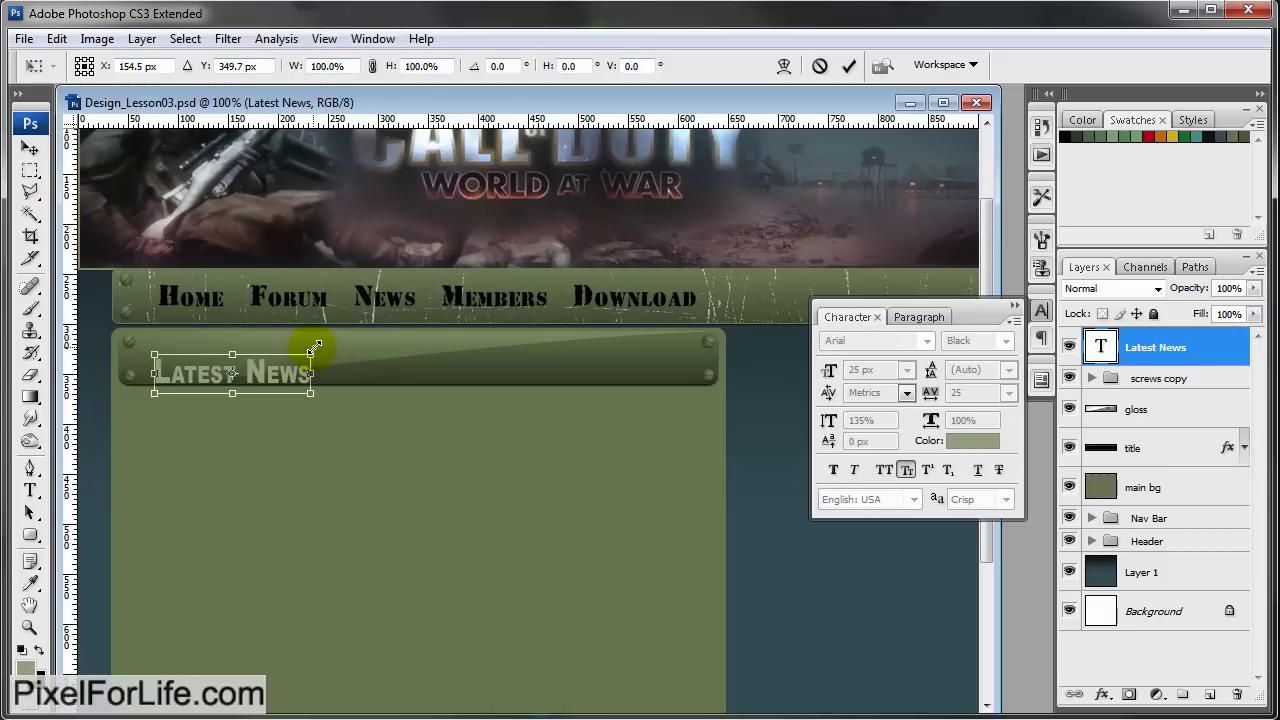
{"action": "left_click_drag", "start_coordinate": [314, 349], "coordinate": [339, 328]}
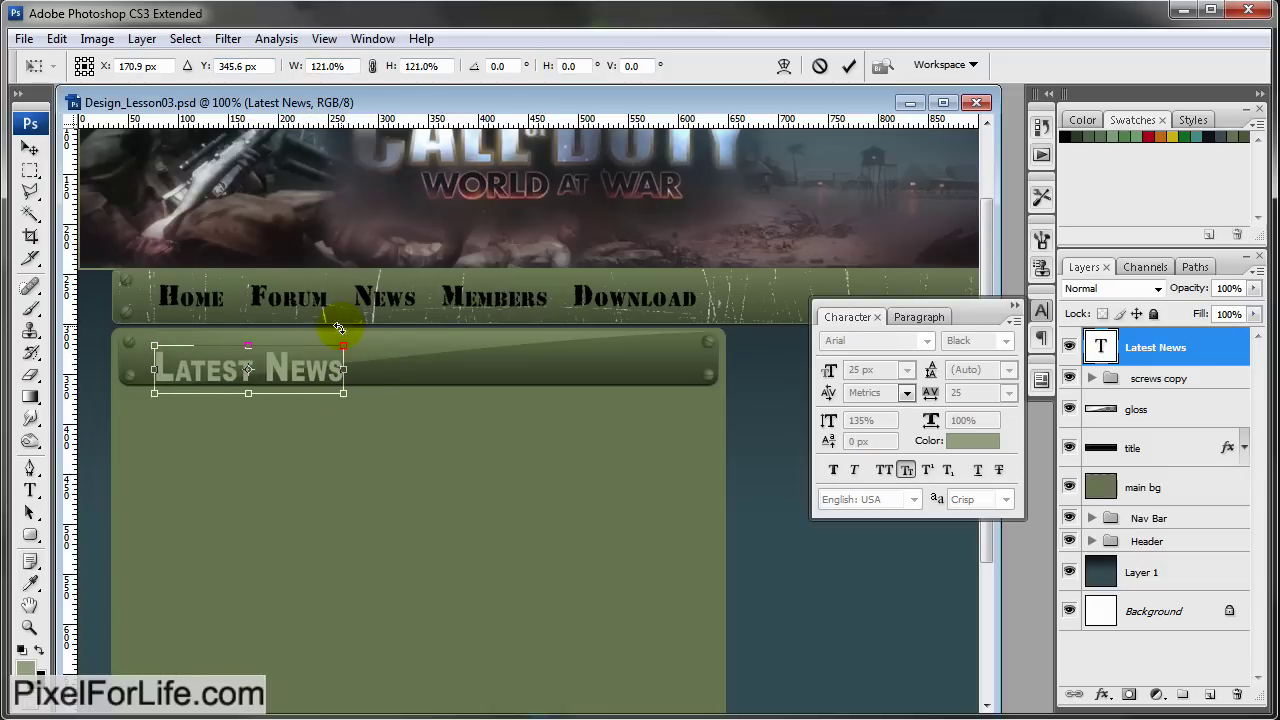
{"action": "left_click", "coordinate": [849, 65]}
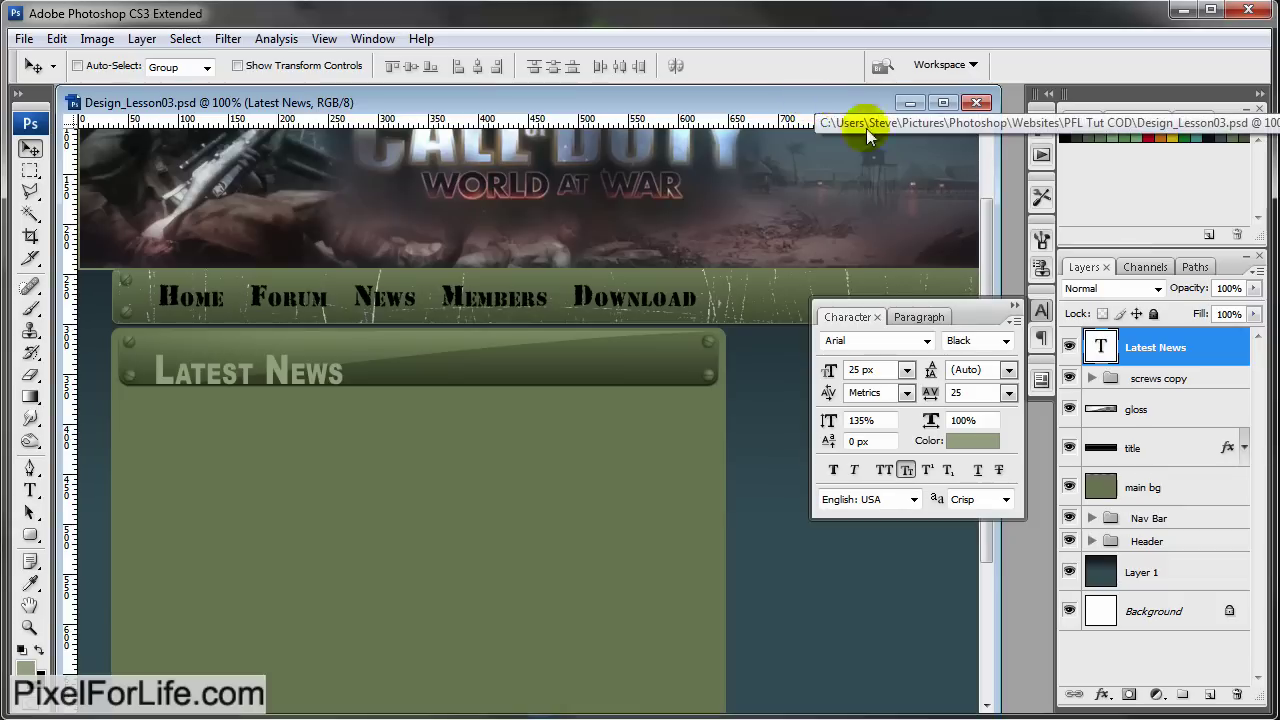
{"action": "left_click", "coordinate": [1015, 307]}
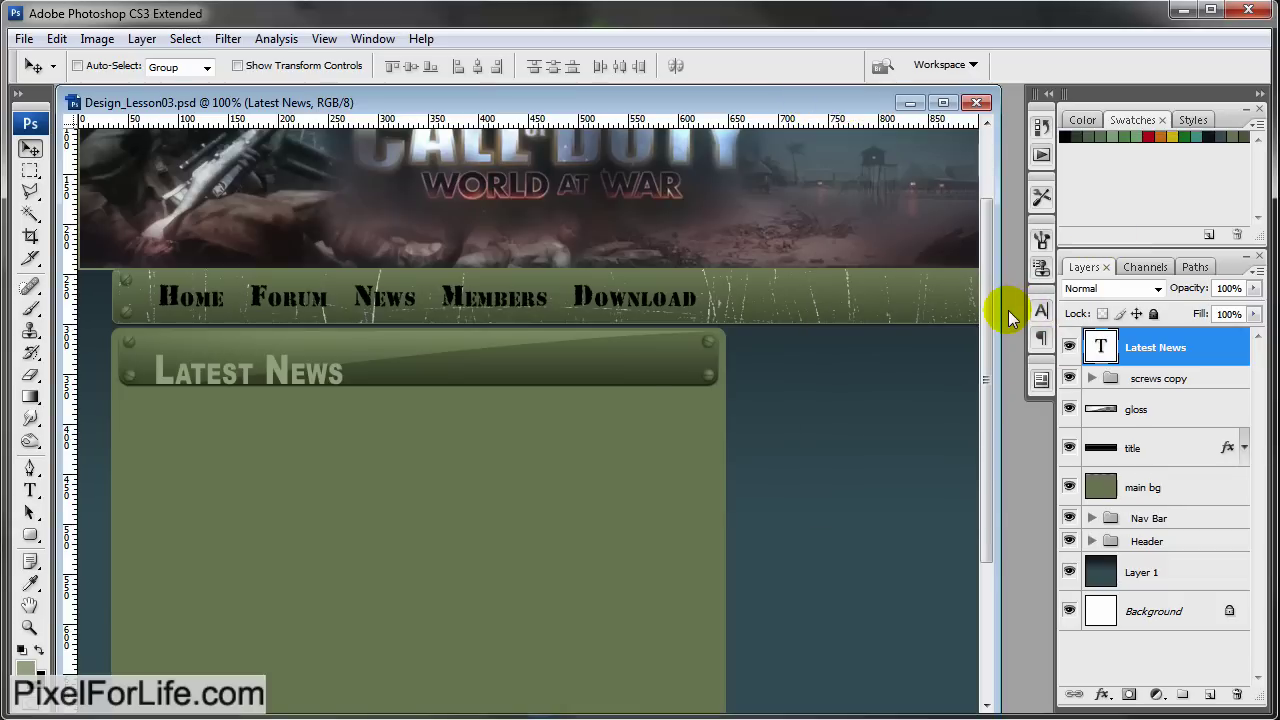
{"action": "left_click_drag", "start_coordinate": [440, 463], "coordinate": [460, 300]}
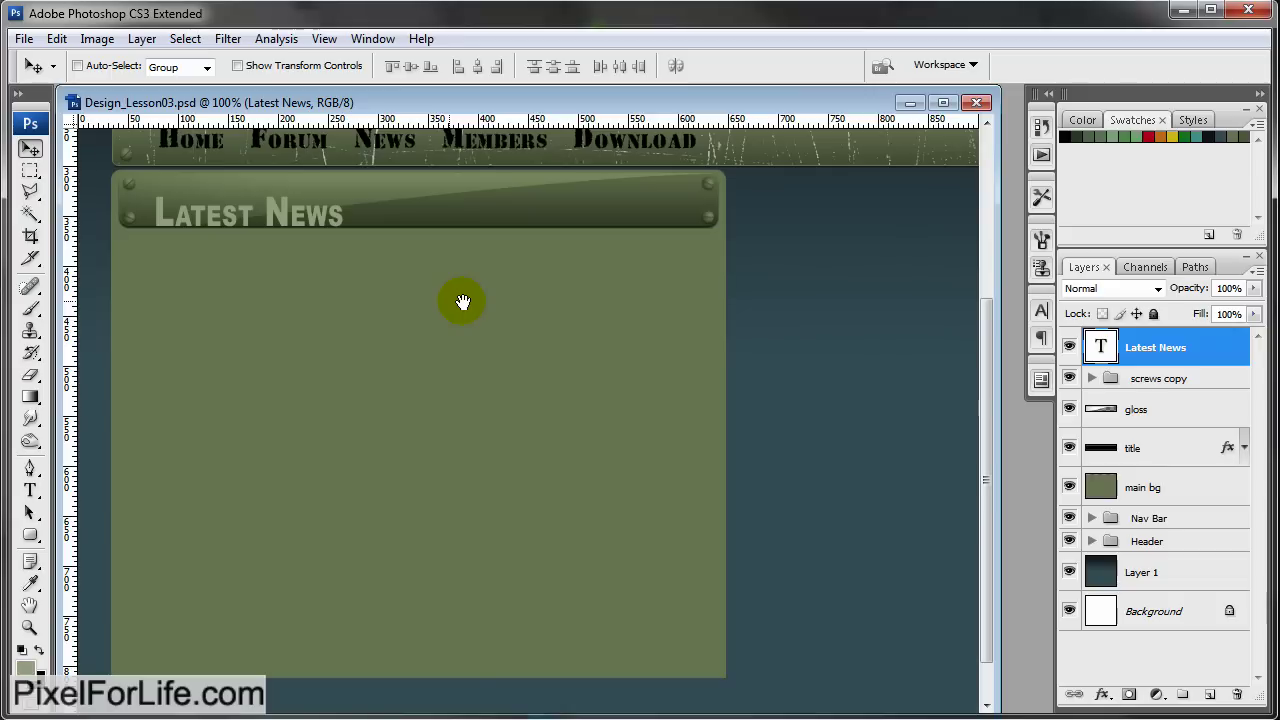
Draw an empty paragraph text box over the green panel on a new layer, set to Arial Regular
{"action": "left_click", "coordinate": [1209, 695]}
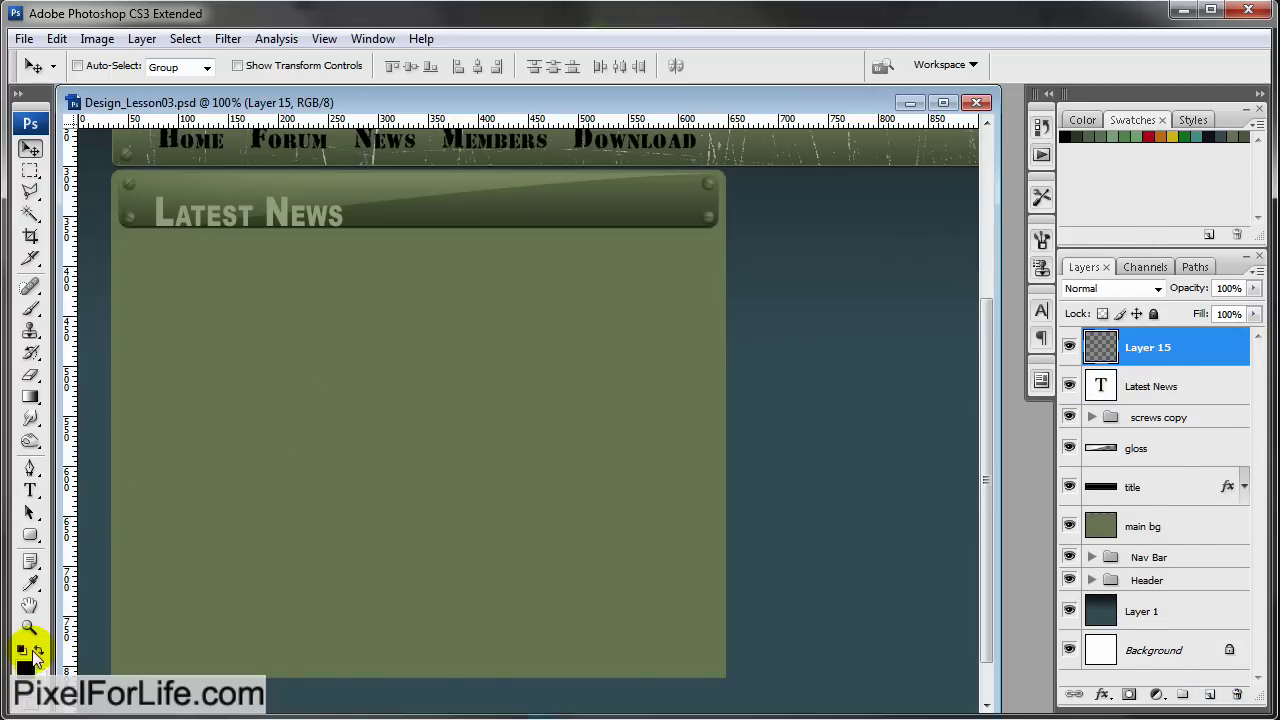
{"action": "left_click", "coordinate": [29, 487]}
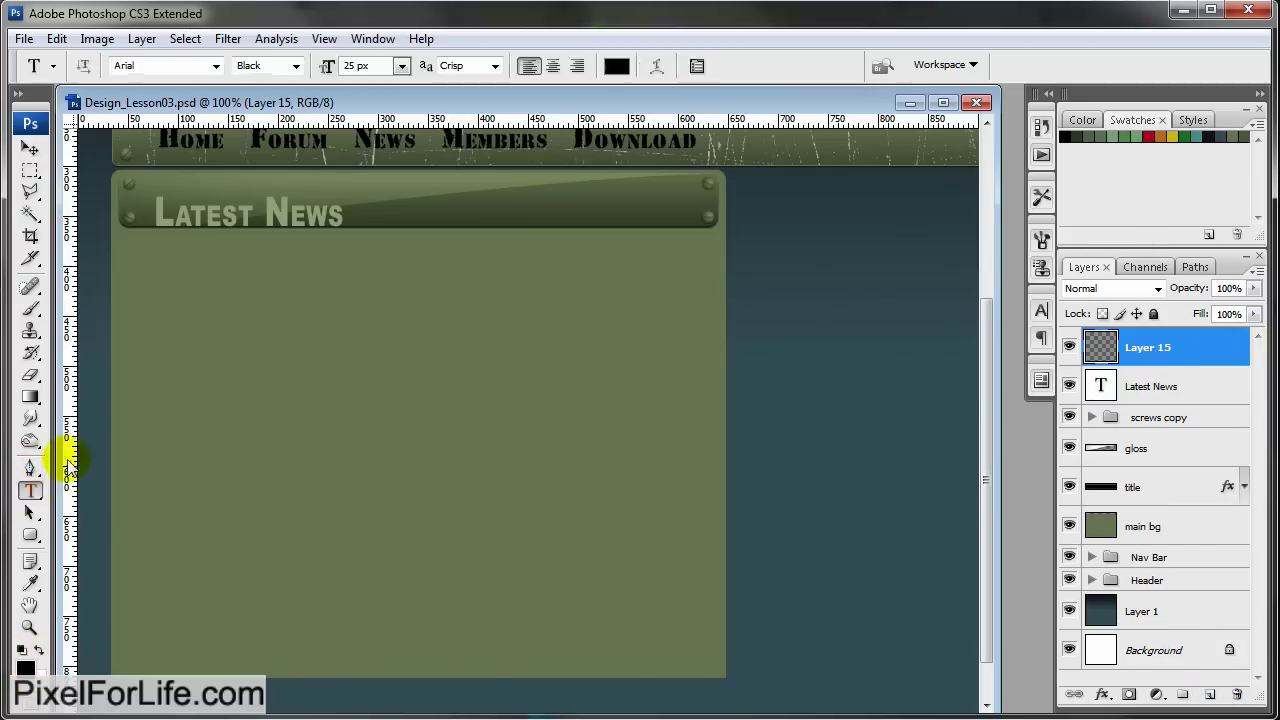
{"action": "left_click_drag", "start_coordinate": [123, 234], "coordinate": [714, 581]}
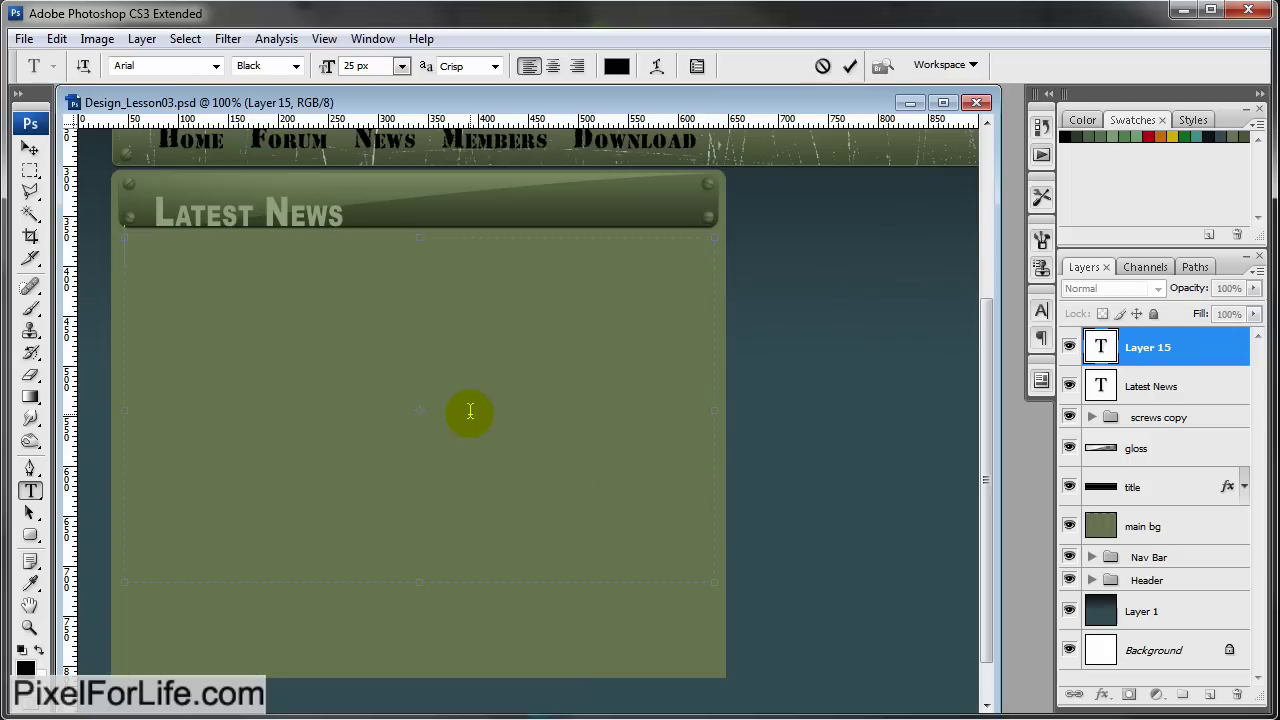
{"action": "left_click", "coordinate": [296, 67]}
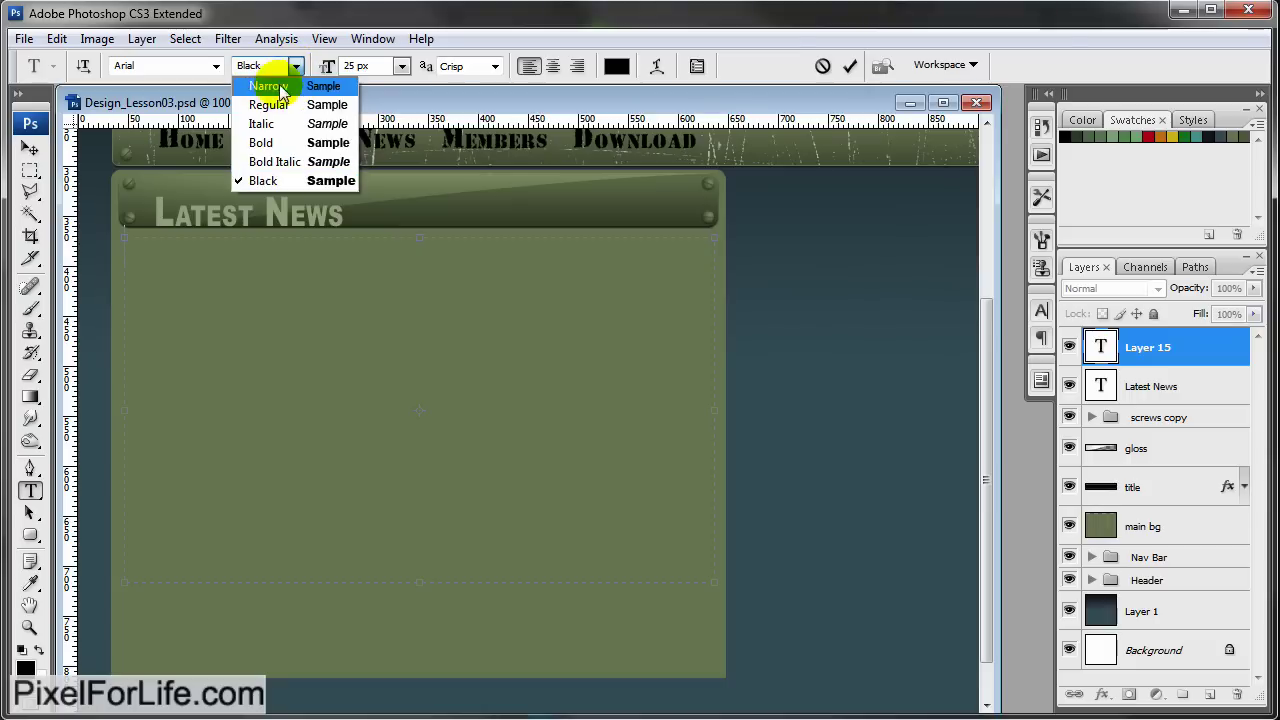
{"action": "left_click", "coordinate": [281, 112]}
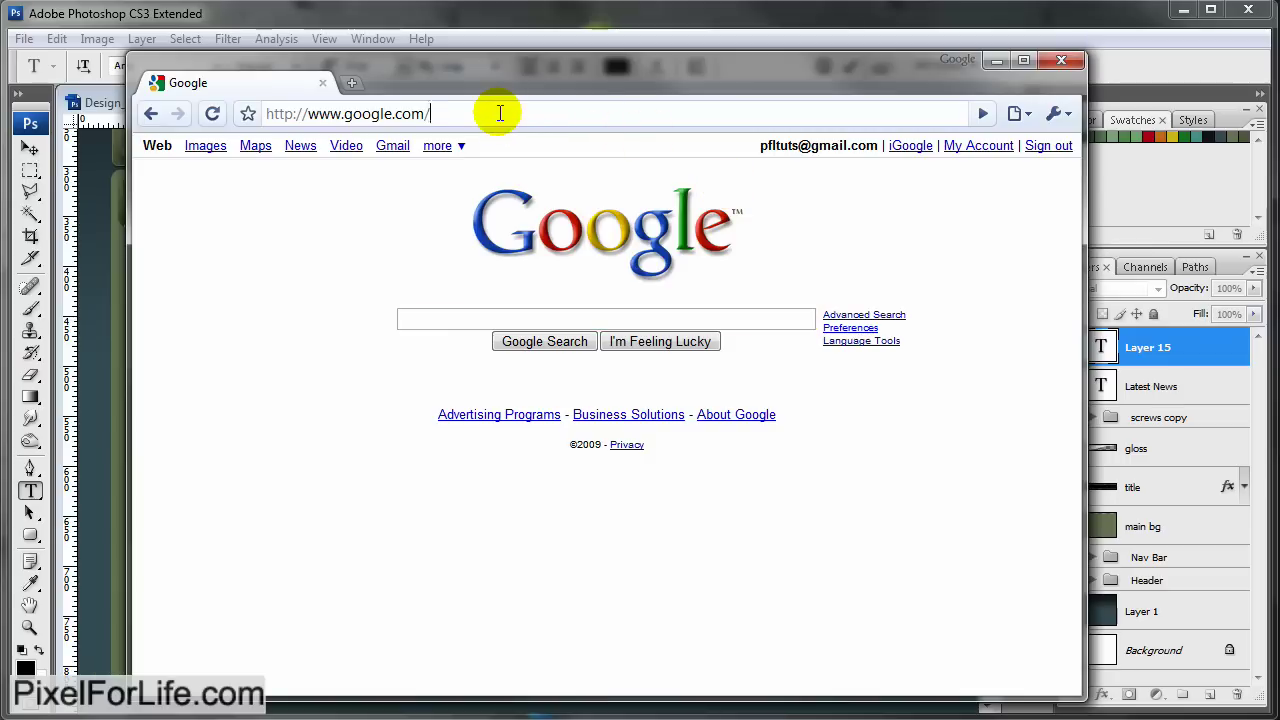
Go to lipsum.com in Chrome
{"action": "left_click", "coordinate": [497, 114]}
{"action": "key", "text": "BackSpace"}
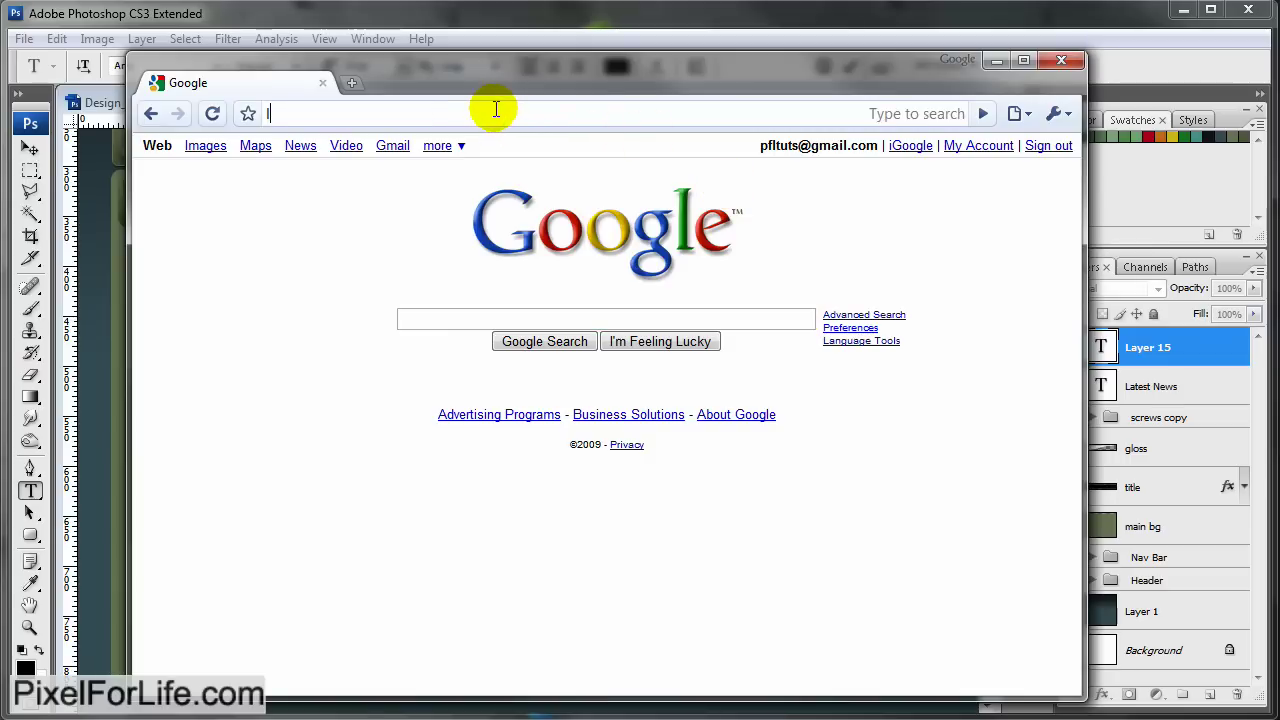
{"action": "type", "text": "lipsum.com"}
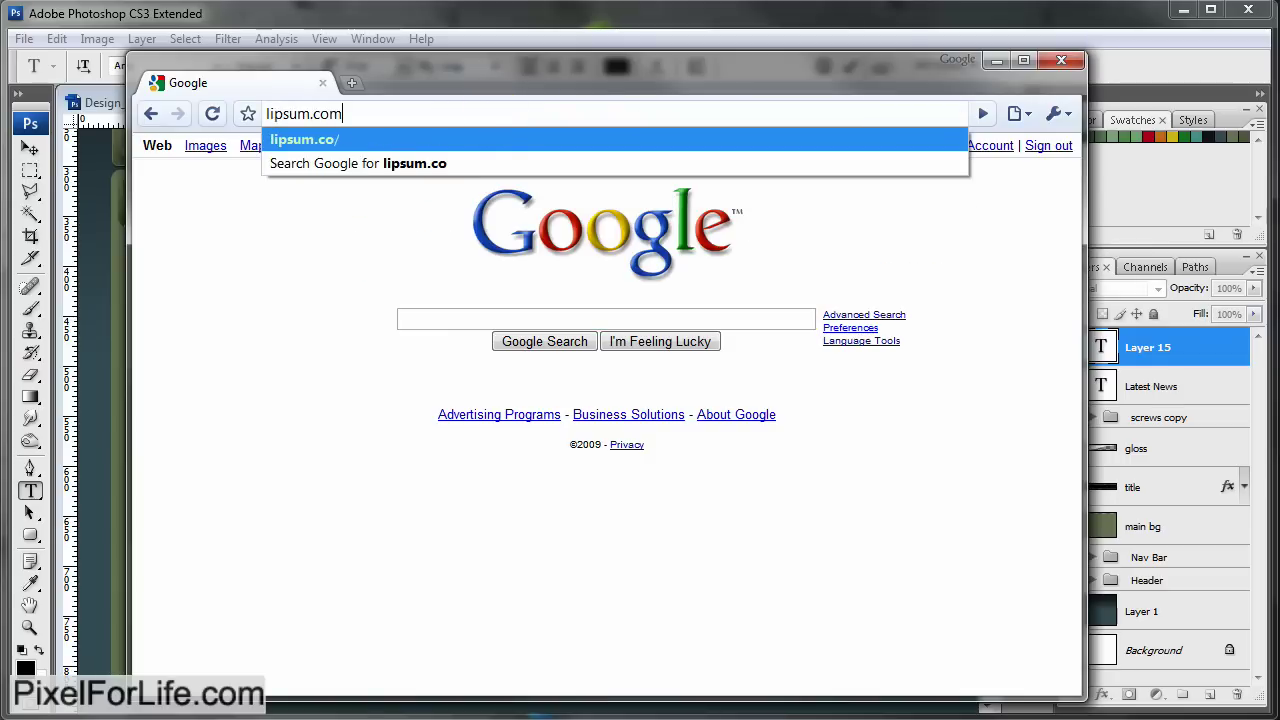
{"action": "key", "text": "Return"}
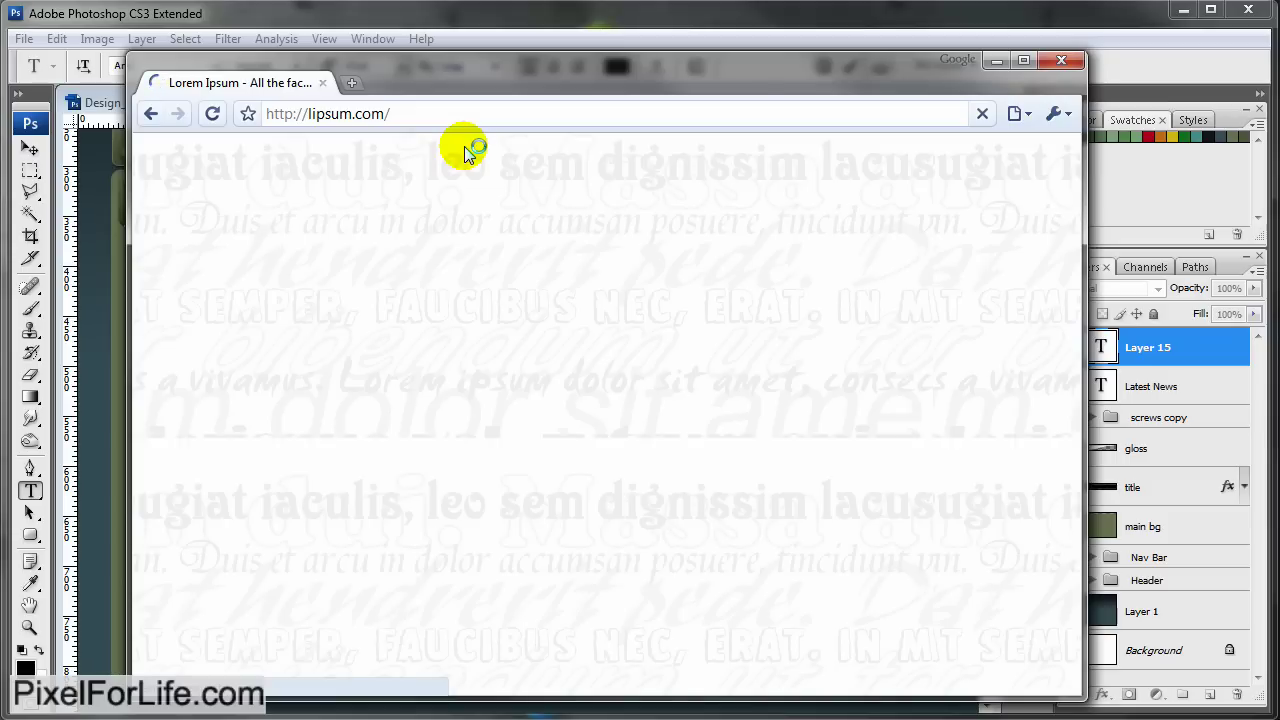
{"action": "scroll", "coordinate": [840, 330], "scroll_direction": "down", "scroll_amount": 5}
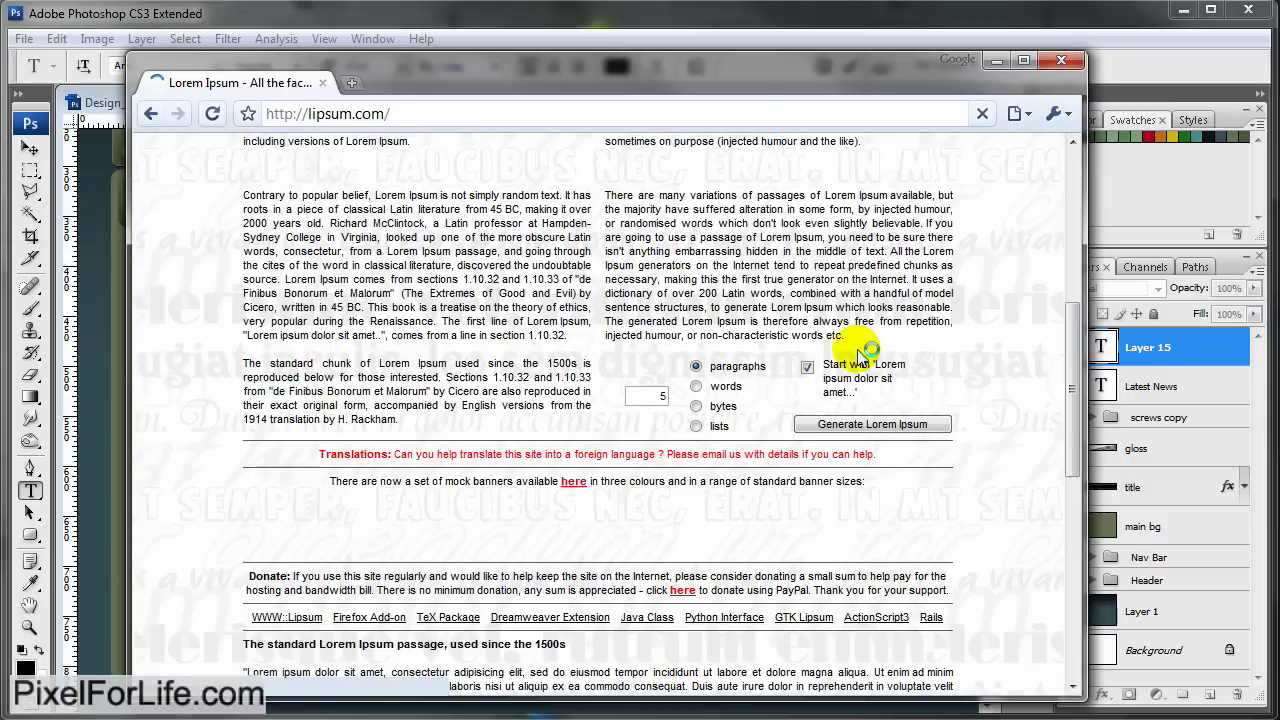
{"action": "scroll", "coordinate": [850, 400], "scroll_direction": "up", "scroll_amount": 4}
{"action": "scroll", "coordinate": [857, 357], "scroll_direction": "down", "scroll_amount": 3}
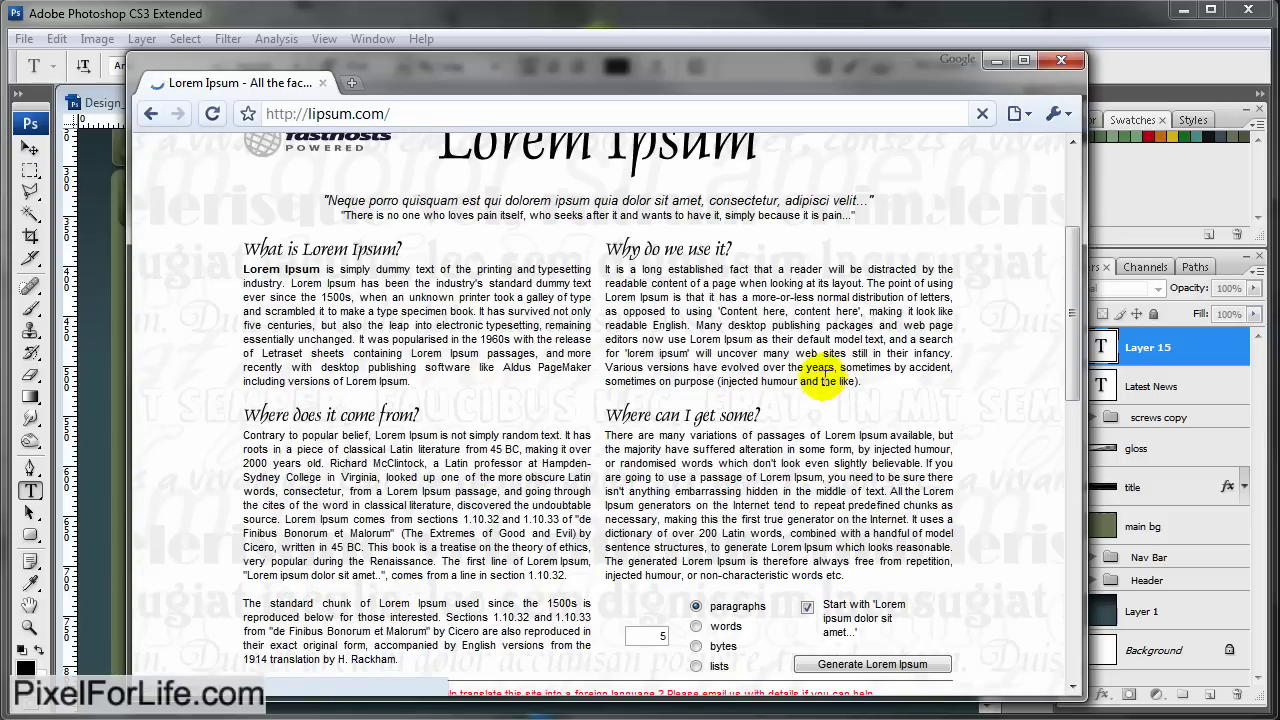
{"action": "scroll", "coordinate": [815, 368], "scroll_direction": "up", "scroll_amount": 3}
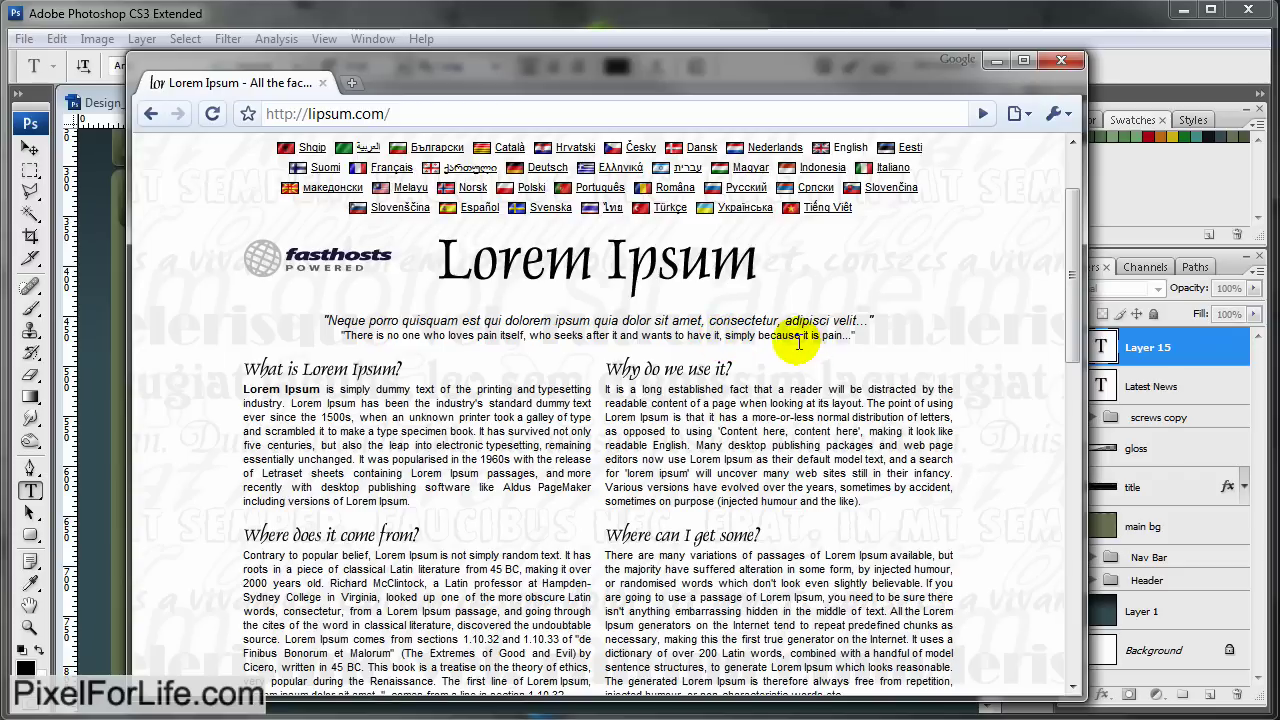
{"action": "scroll", "coordinate": [800, 340], "scroll_direction": "down", "scroll_amount": 9}
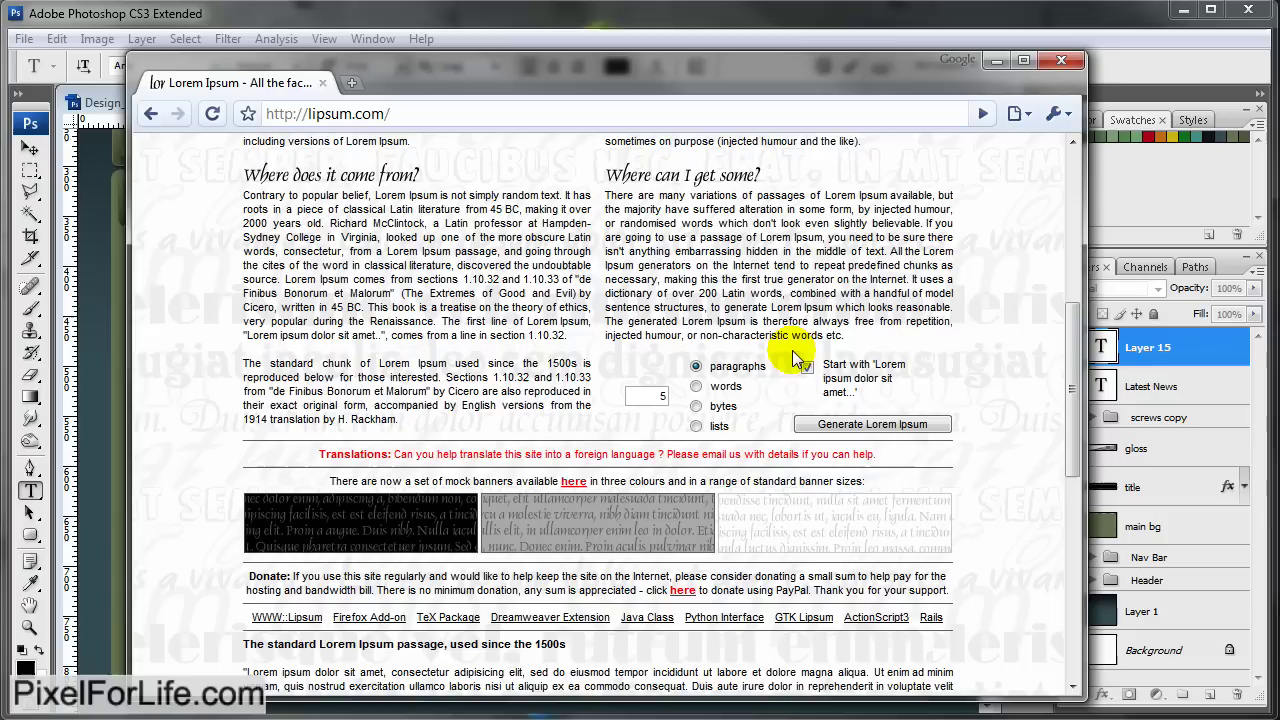
Generate 3 paragraphs of Lorem Ipsum and select the generated text
{"action": "double_click", "coordinate": [670, 397]}
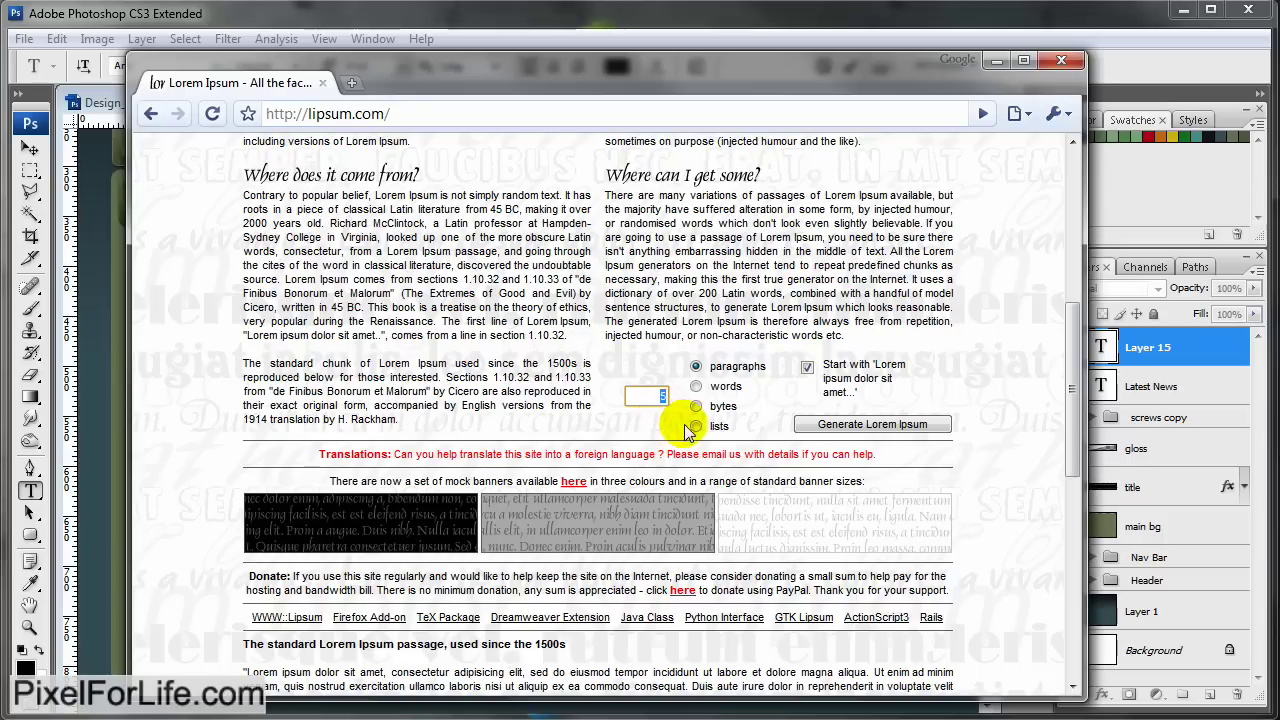
{"action": "type", "text": "3"}
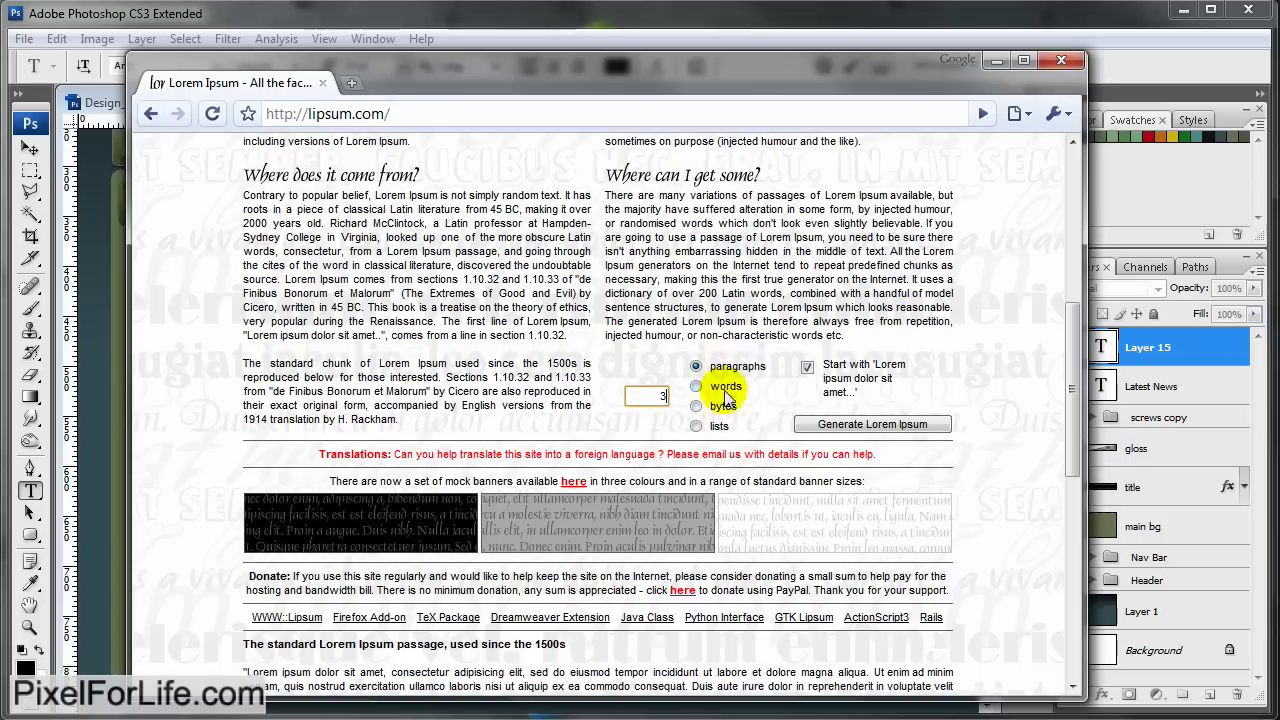
{"action": "left_click", "coordinate": [838, 432]}
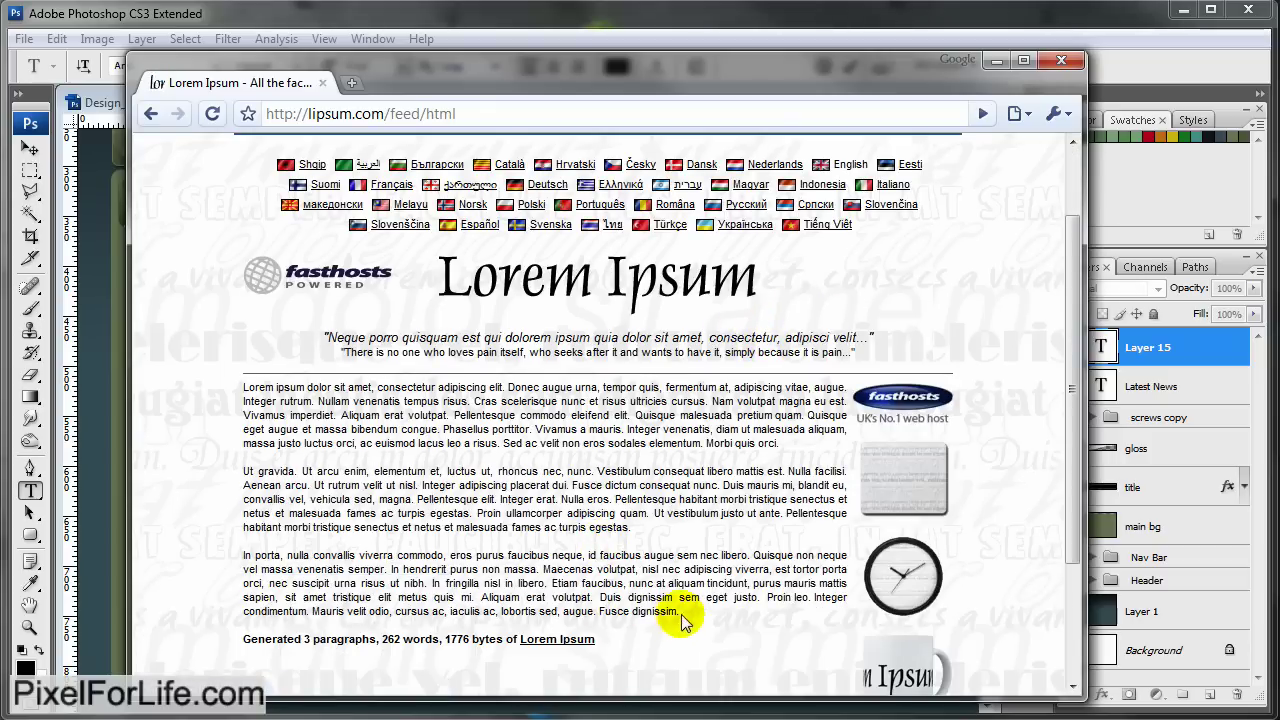
{"action": "left_click_drag", "start_coordinate": [680, 612], "coordinate": [243, 386]}
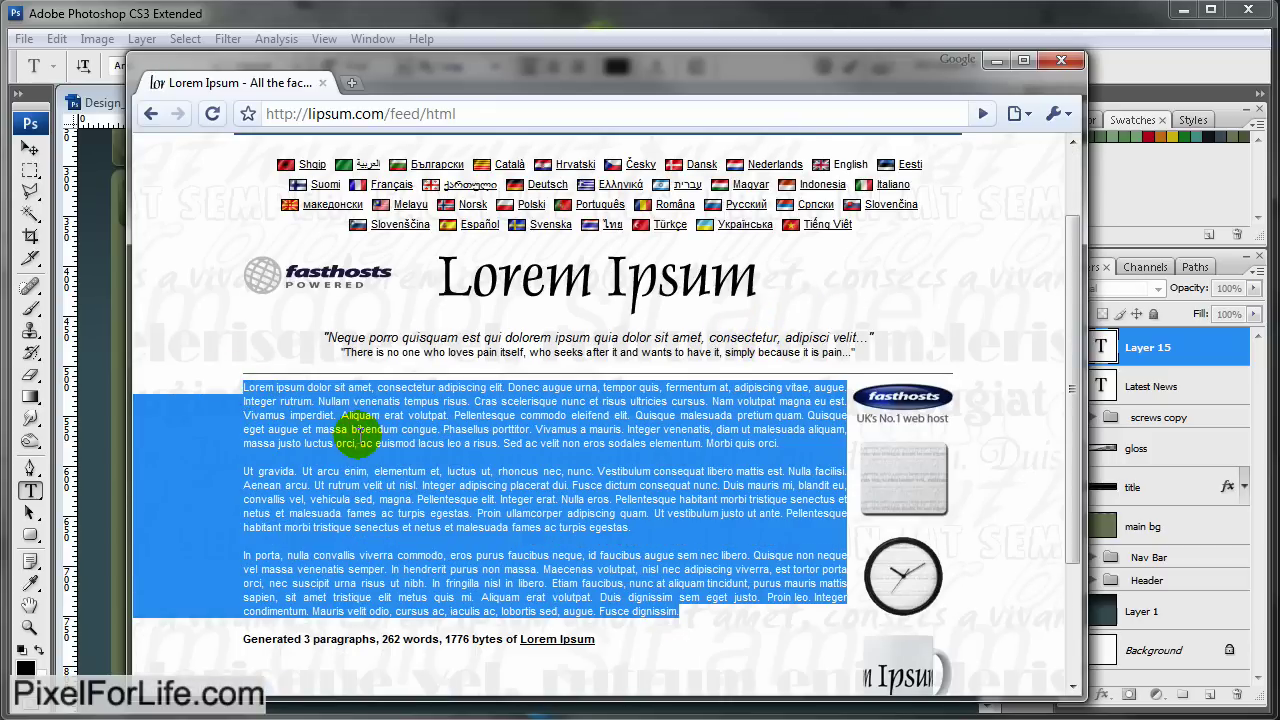
Paste the lorem ipsum into the Photoshop text box and turn off small caps
{"action": "left_click", "coordinate": [283, 22]}
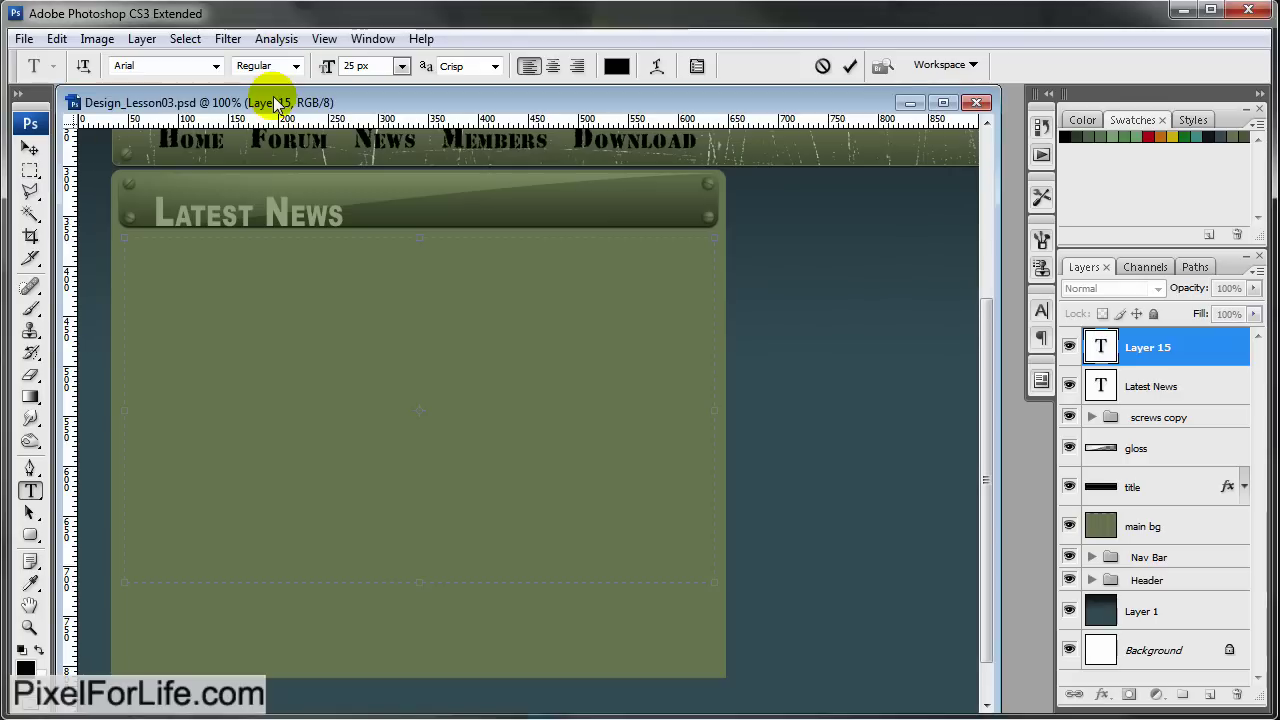
{"action": "key", "text": "ctrl+v"}
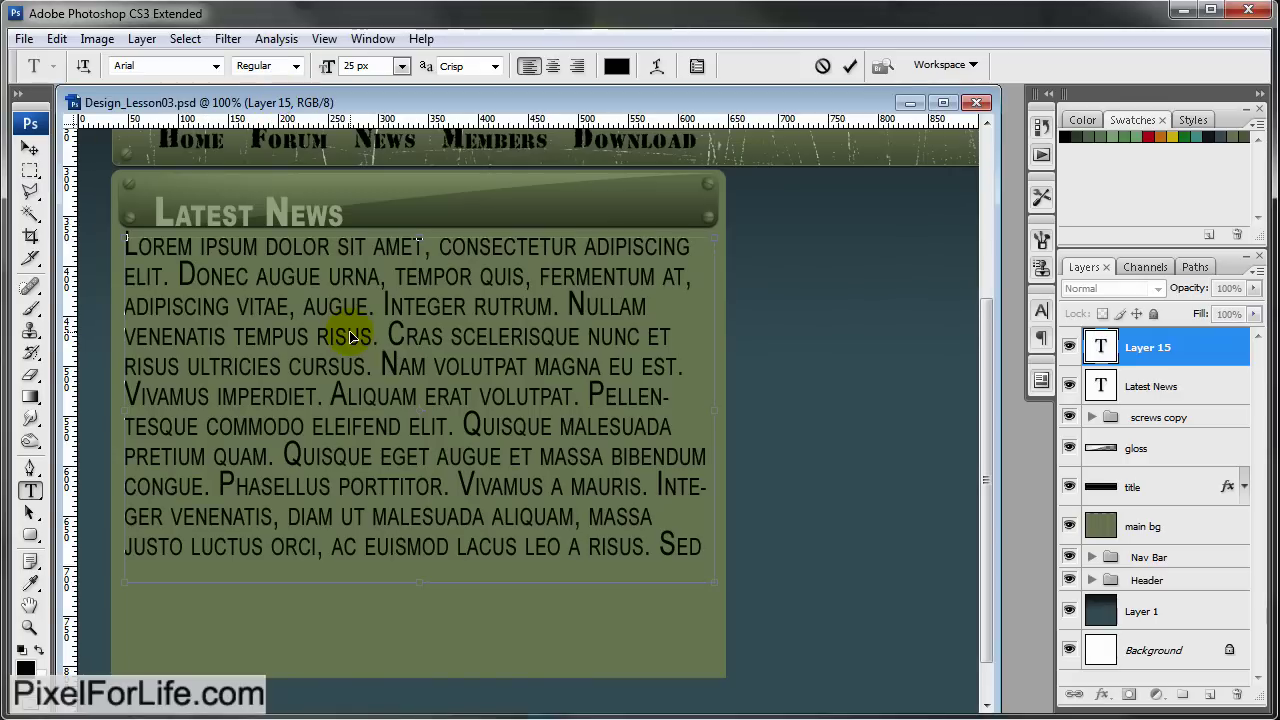
{"action": "key", "text": "ctrl+a"}
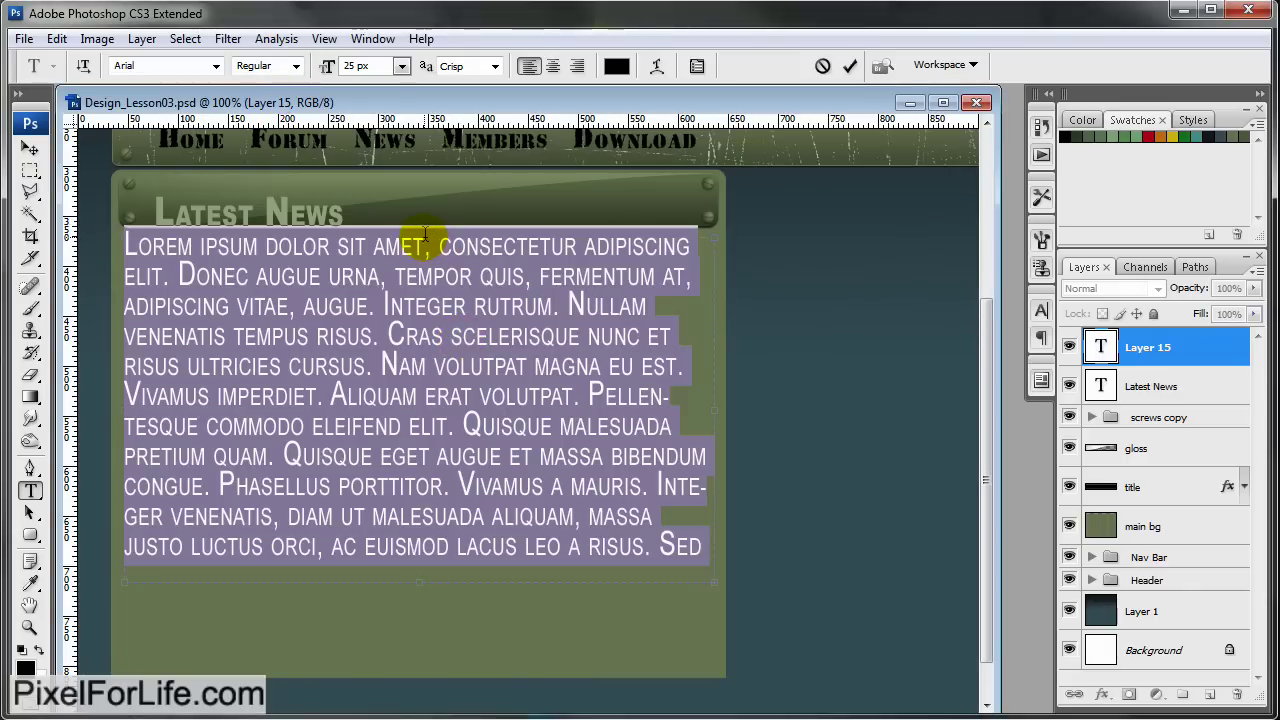
{"action": "left_click", "coordinate": [1041, 311]}
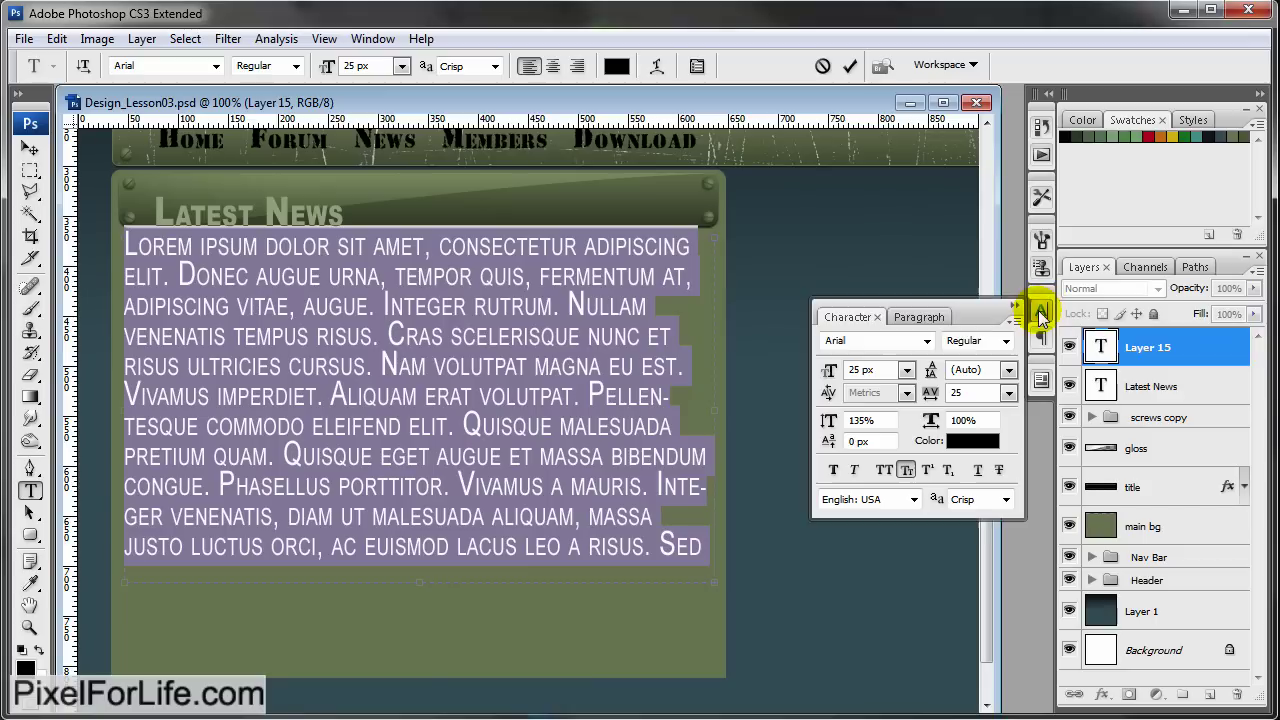
{"action": "left_click_drag", "start_coordinate": [950, 318], "coordinate": [920, 272]}
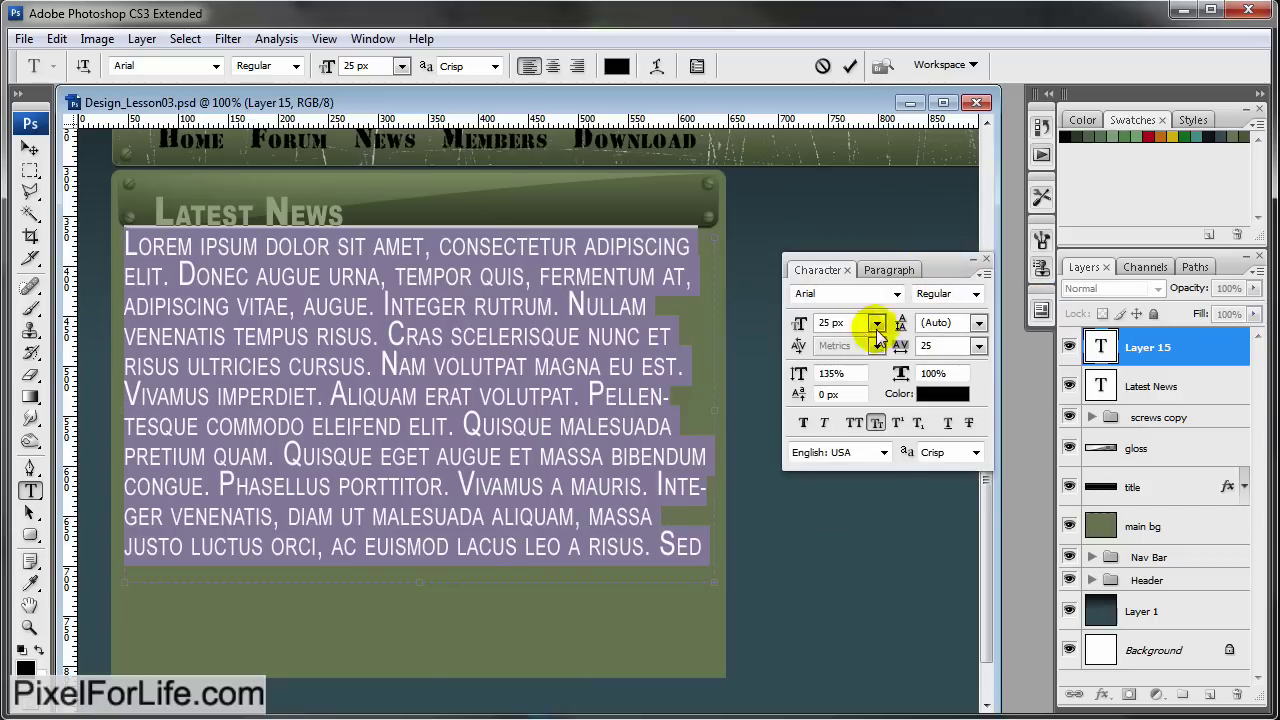
{"action": "left_click", "coordinate": [875, 424]}
Set the body text to 12 px with 100% line spacing
{"action": "mouse_move", "coordinate": [797, 330]}
{"action": "left_mouse_down"}
{"action": "mouse_move", "coordinate": [778, 325]}
{"action": "mouse_move", "coordinate": [790, 321]}
{"action": "left_mouse_up"}
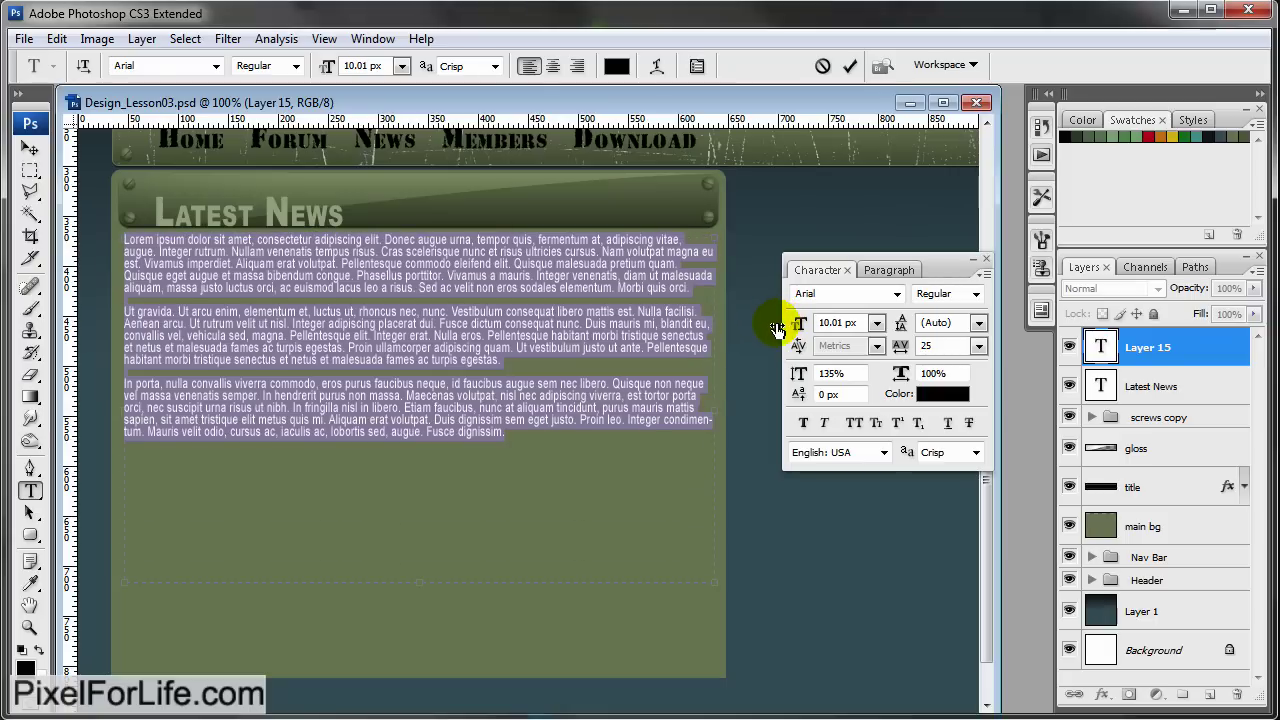
{"action": "left_click", "coordinate": [876, 322]}
{"action": "left_click", "coordinate": [863, 485]}
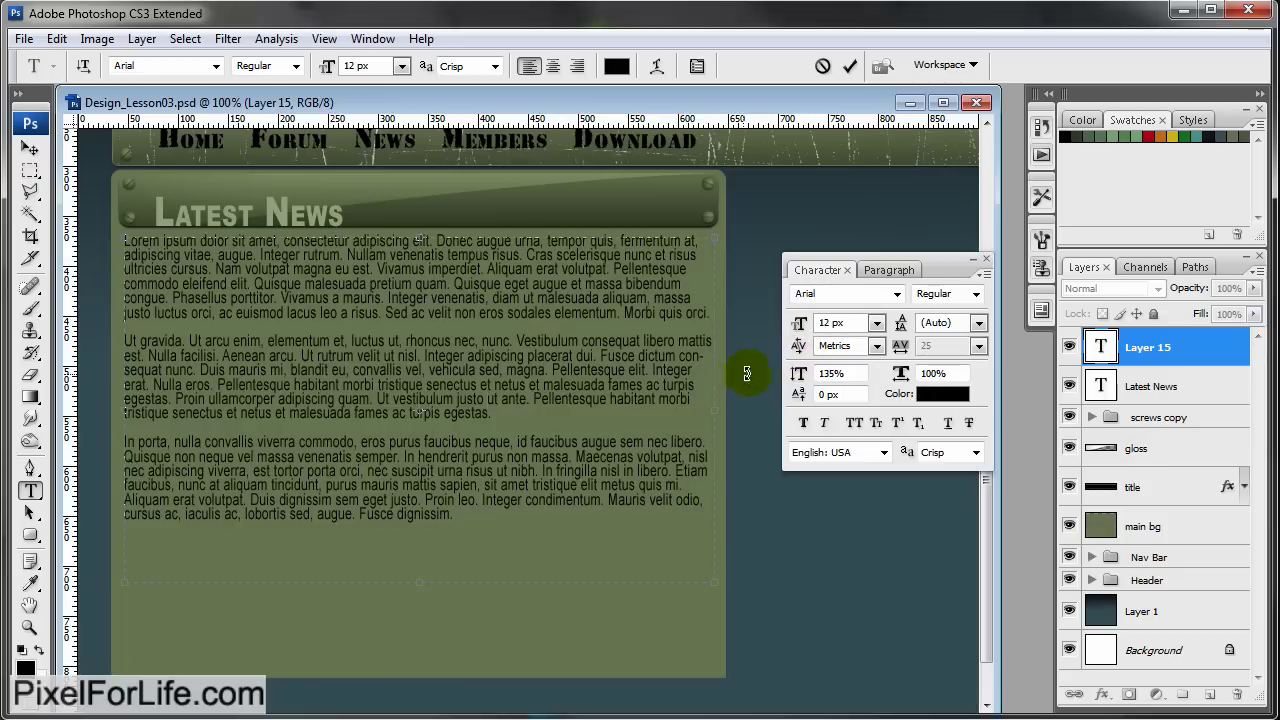
{"action": "left_click", "coordinate": [843, 373]}
{"action": "left_click", "coordinate": [796, 372]}
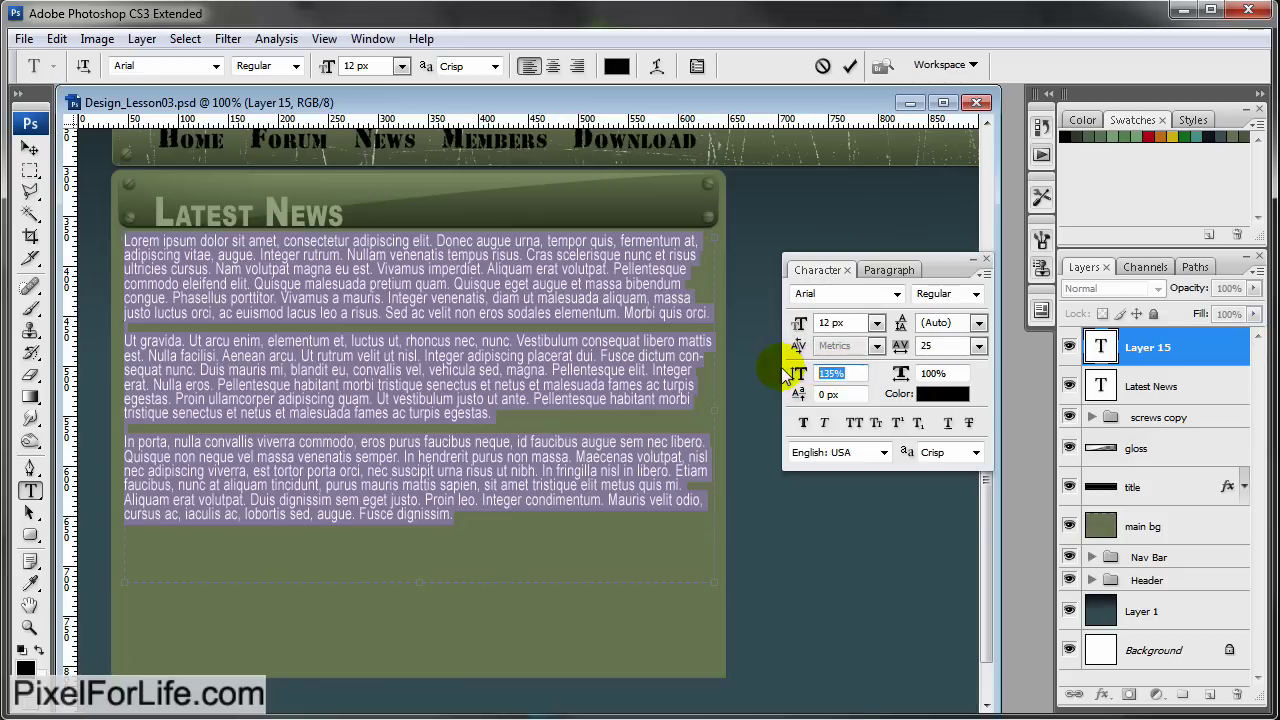
{"action": "type", "text": "100"}
{"action": "key", "text": "Return"}
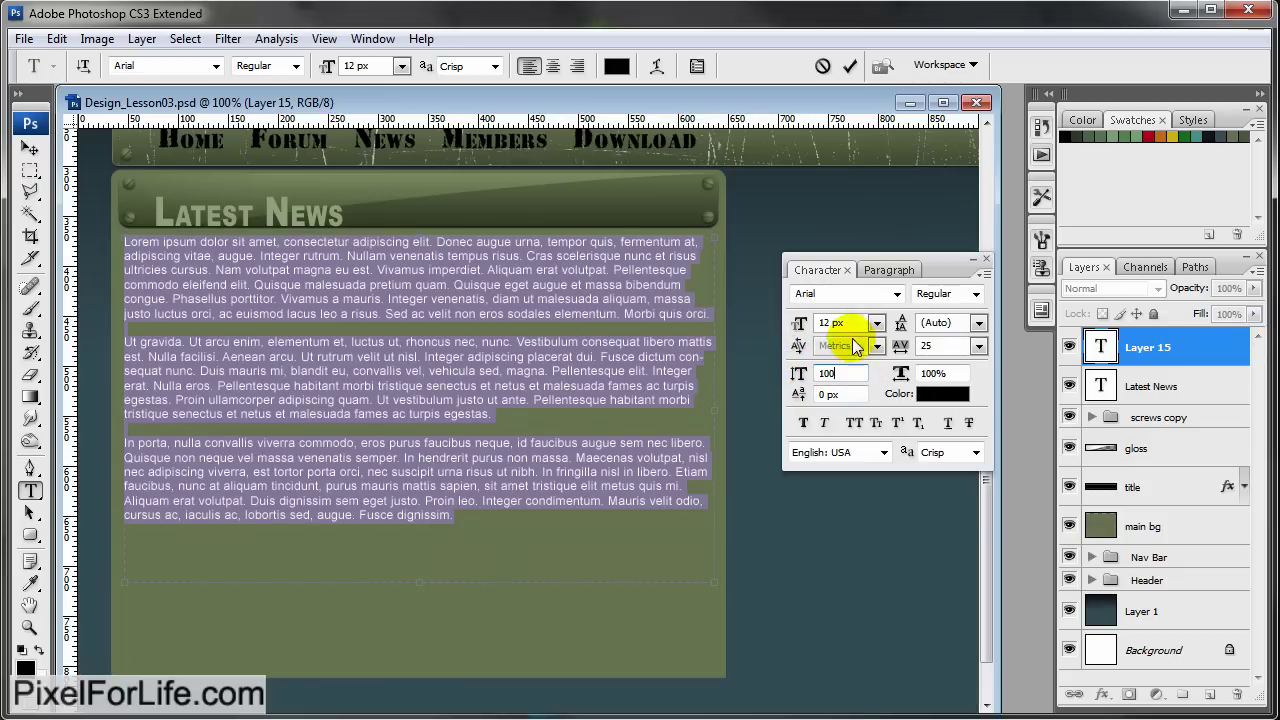
Change the body text size to 14 px and commit the edits
{"action": "left_click", "coordinate": [535, 299]}
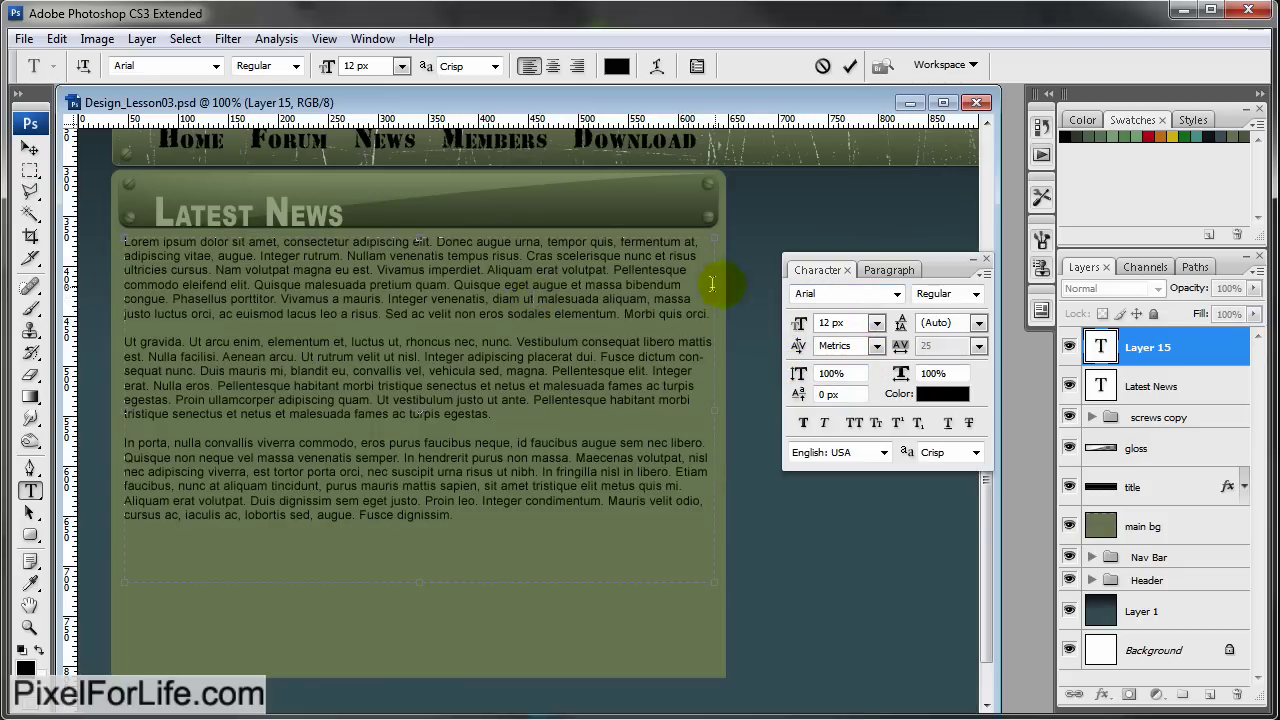
{"action": "key", "text": "ctrl+a"}
{"action": "left_click", "coordinate": [876, 322]}
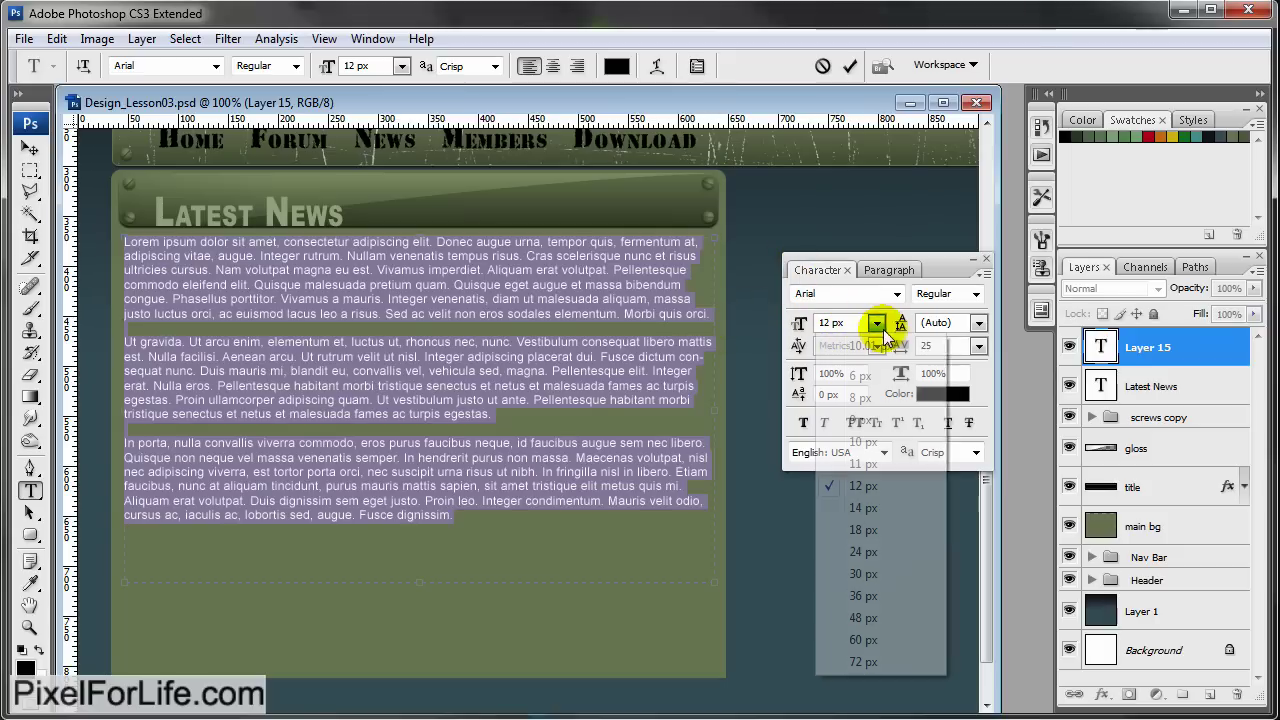
{"action": "left_click", "coordinate": [863, 507]}
{"action": "left_click", "coordinate": [600, 288]}
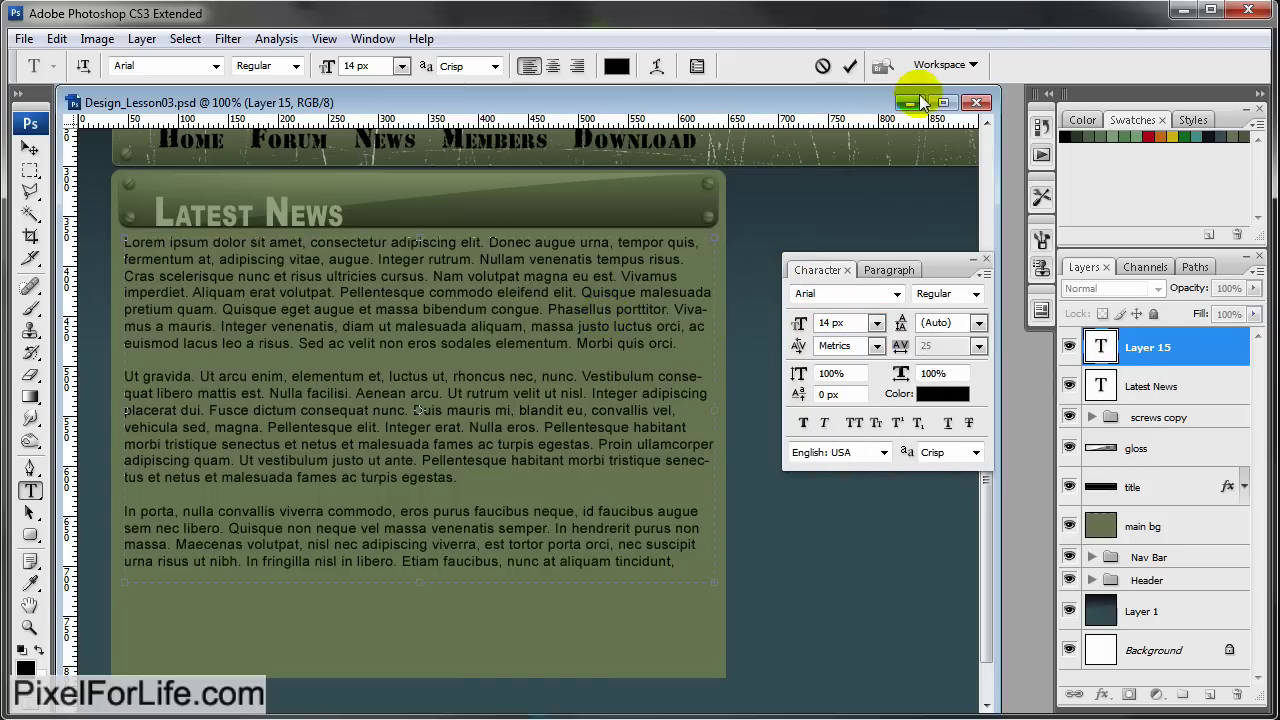
{"action": "left_click", "coordinate": [850, 66]}
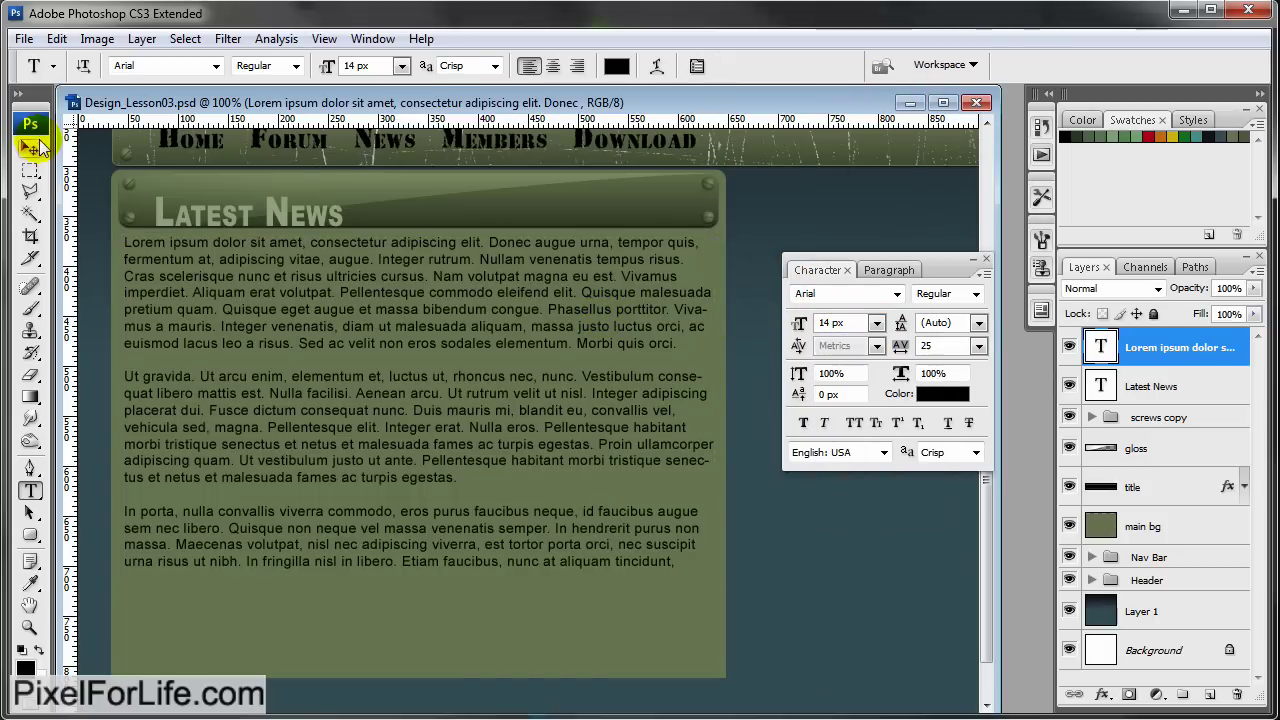
Nudge the body text layer slightly down and right
{"action": "left_click", "coordinate": [38, 148]}
{"action": "key", "text": "Down"}
{"action": "key", "text": "Down"}
{"action": "key", "text": "Down"}
{"action": "key", "text": "Down"}
{"action": "key", "text": "Down"}
{"action": "key", "text": "Down"}
{"action": "key", "text": "Down"}
{"action": "key", "text": "Right"}
{"action": "key", "text": "Right"}
{"action": "key", "text": "Right"}
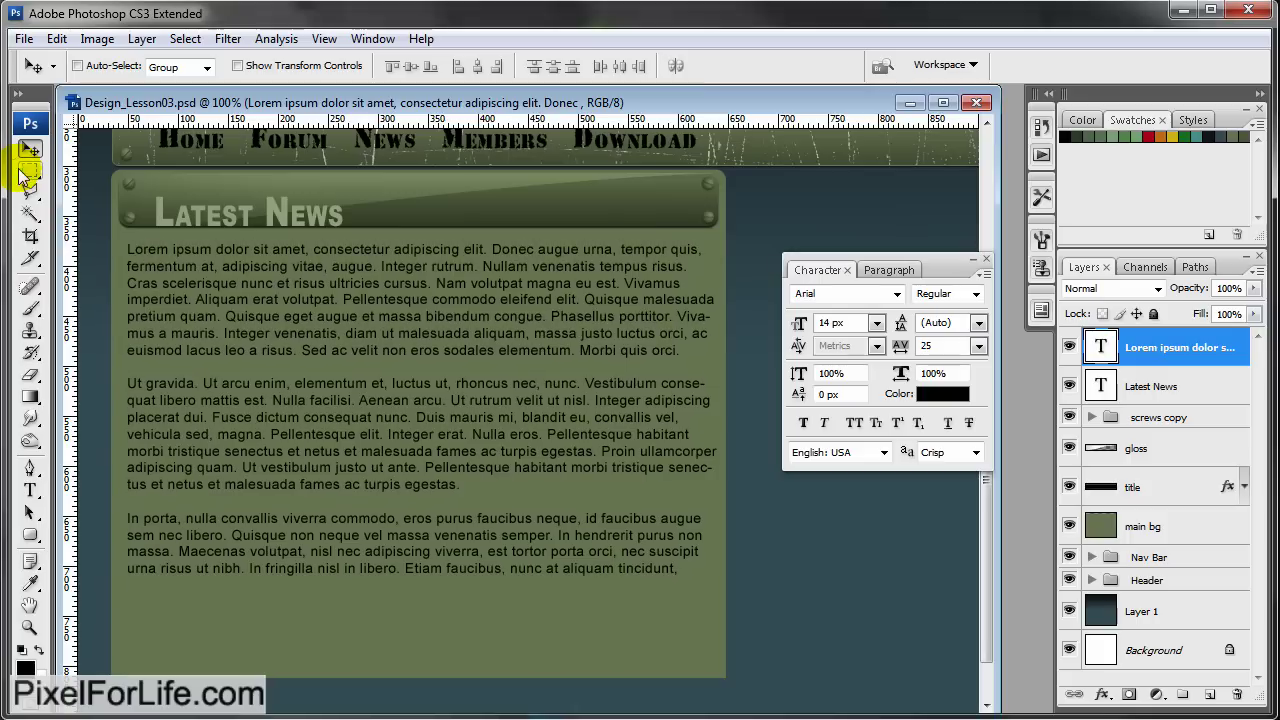
{"action": "key", "text": "Down"}
{"action": "key", "text": "Down"}
{"action": "key", "text": "Down"}
{"action": "key", "text": "Down"}
{"action": "key", "text": "Right"}
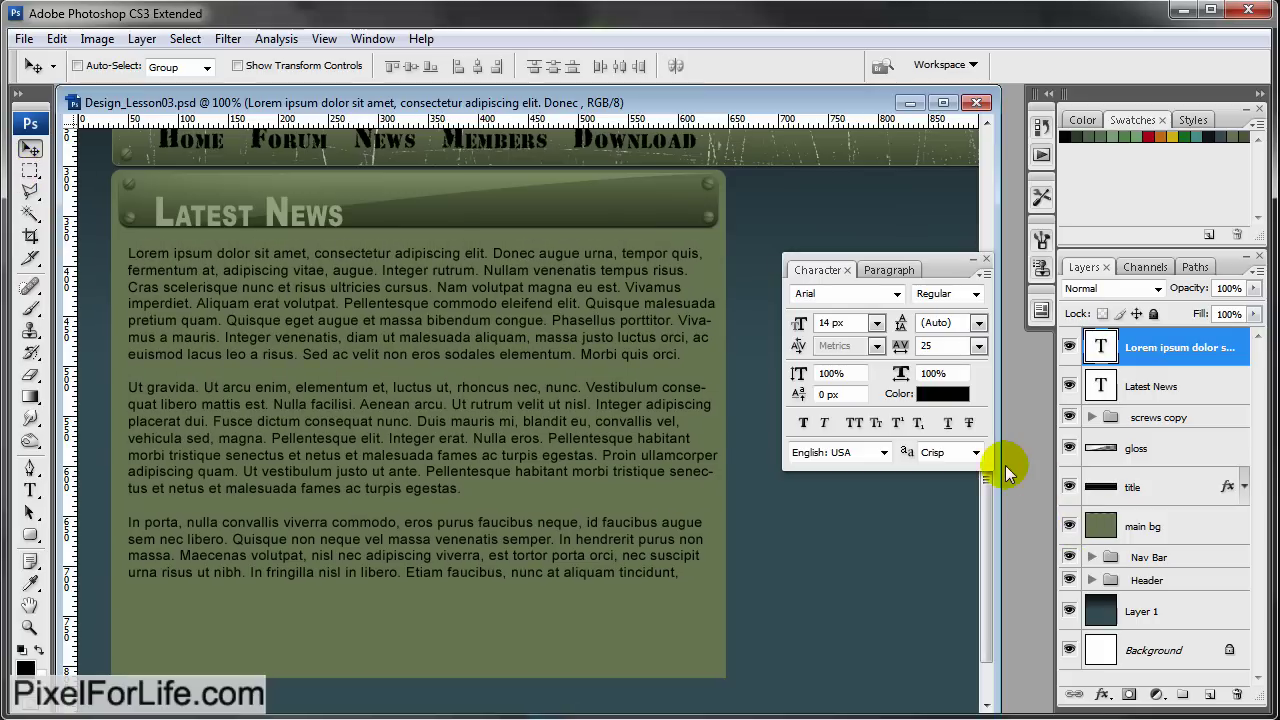
{"action": "key", "text": "Left"}
{"action": "key", "text": "Left"}
{"action": "key", "text": "Left"}
{"action": "key", "text": "ctrl+t"}
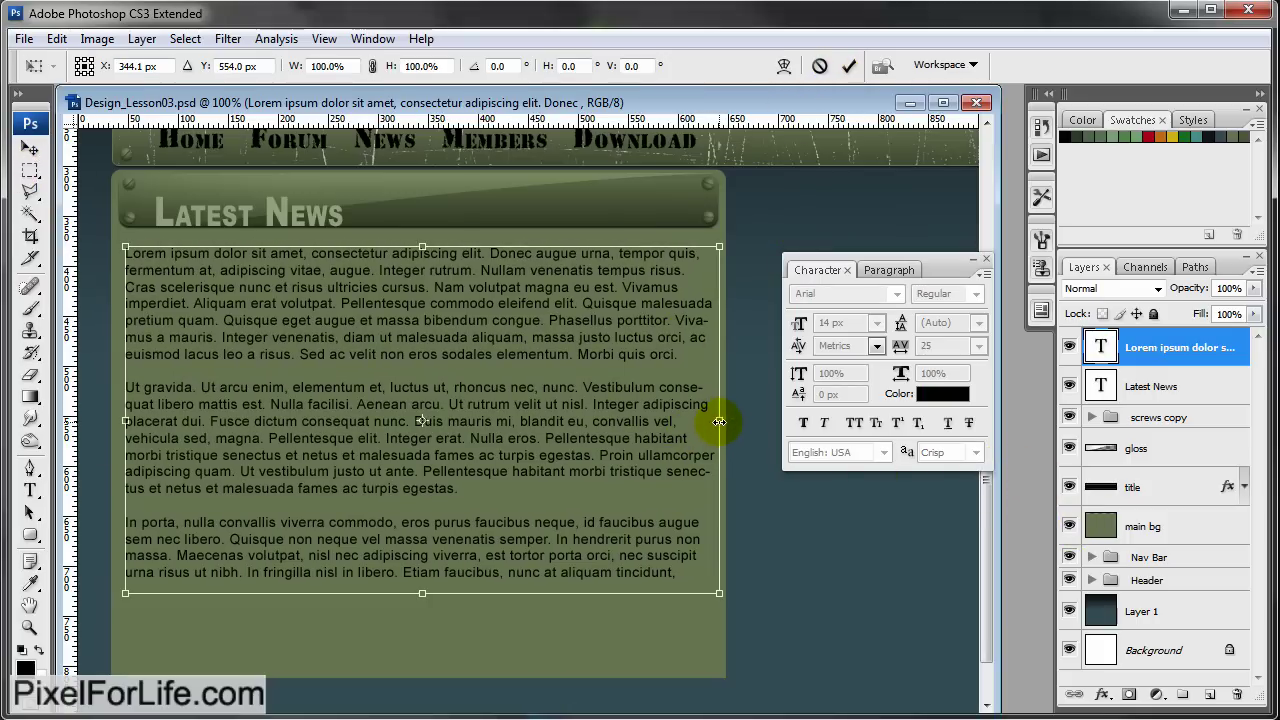
{"action": "left_click", "coordinate": [819, 65]}
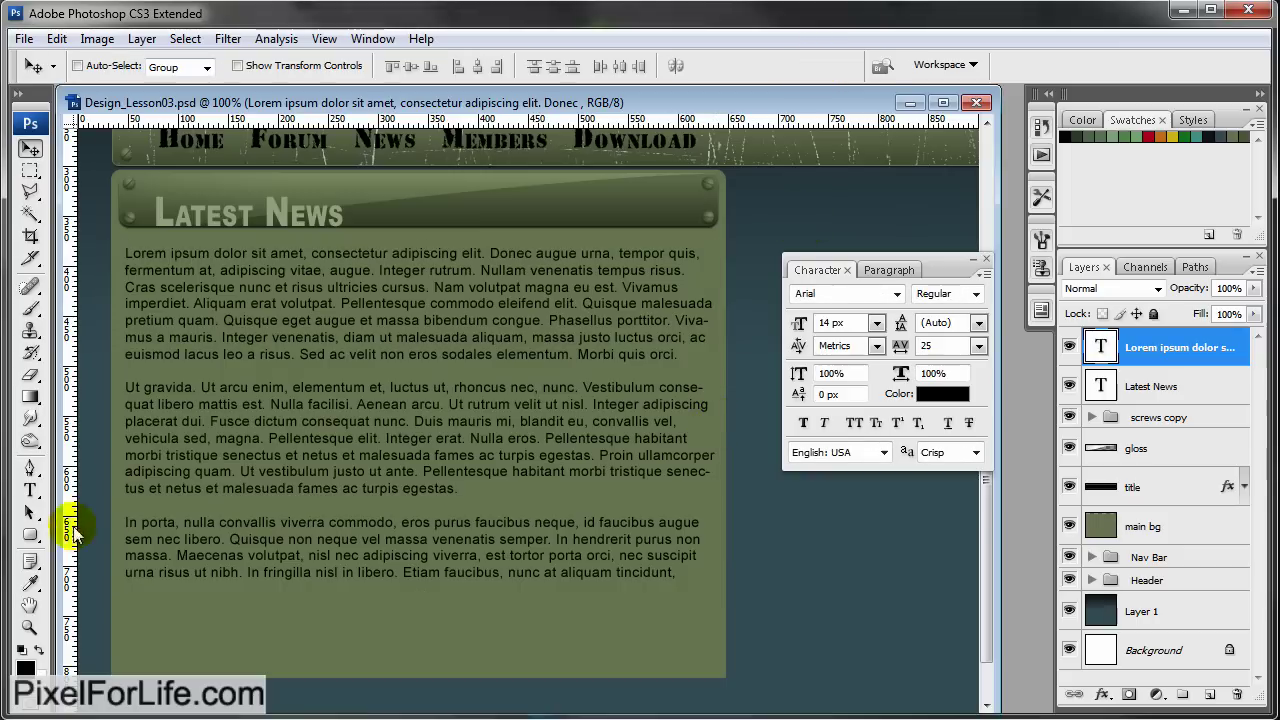
Resize the paragraph text box to make it narrower and taller
{"action": "left_click", "coordinate": [29, 490]}
{"action": "left_click", "coordinate": [418, 420]}
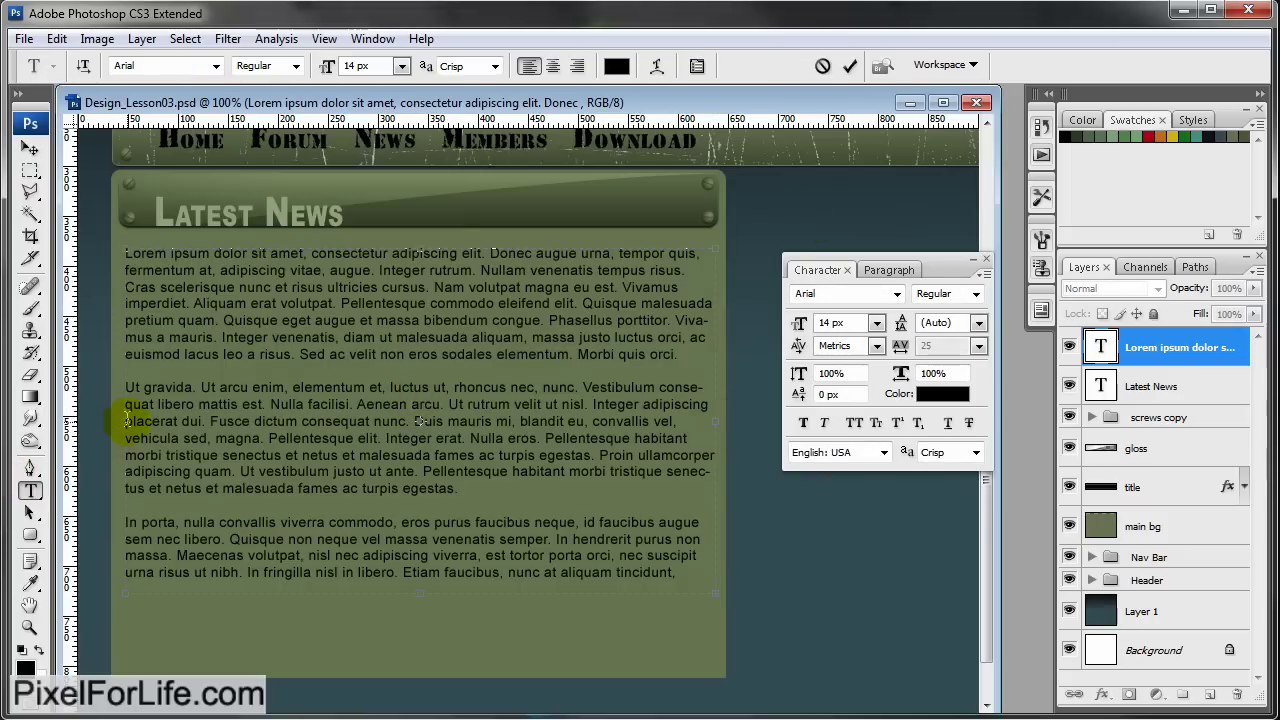
{"action": "left_click_drag", "start_coordinate": [132, 596], "coordinate": [140, 596]}
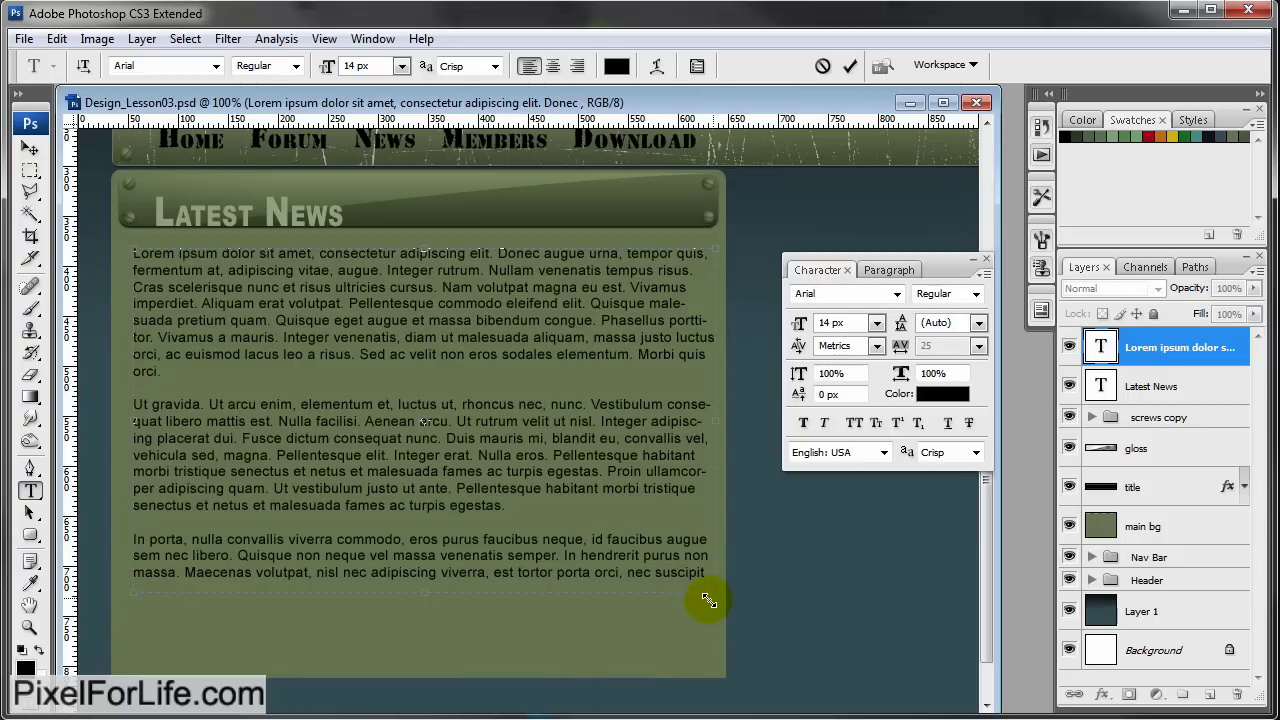
{"action": "left_click_drag", "start_coordinate": [699, 596], "coordinate": [703, 636]}
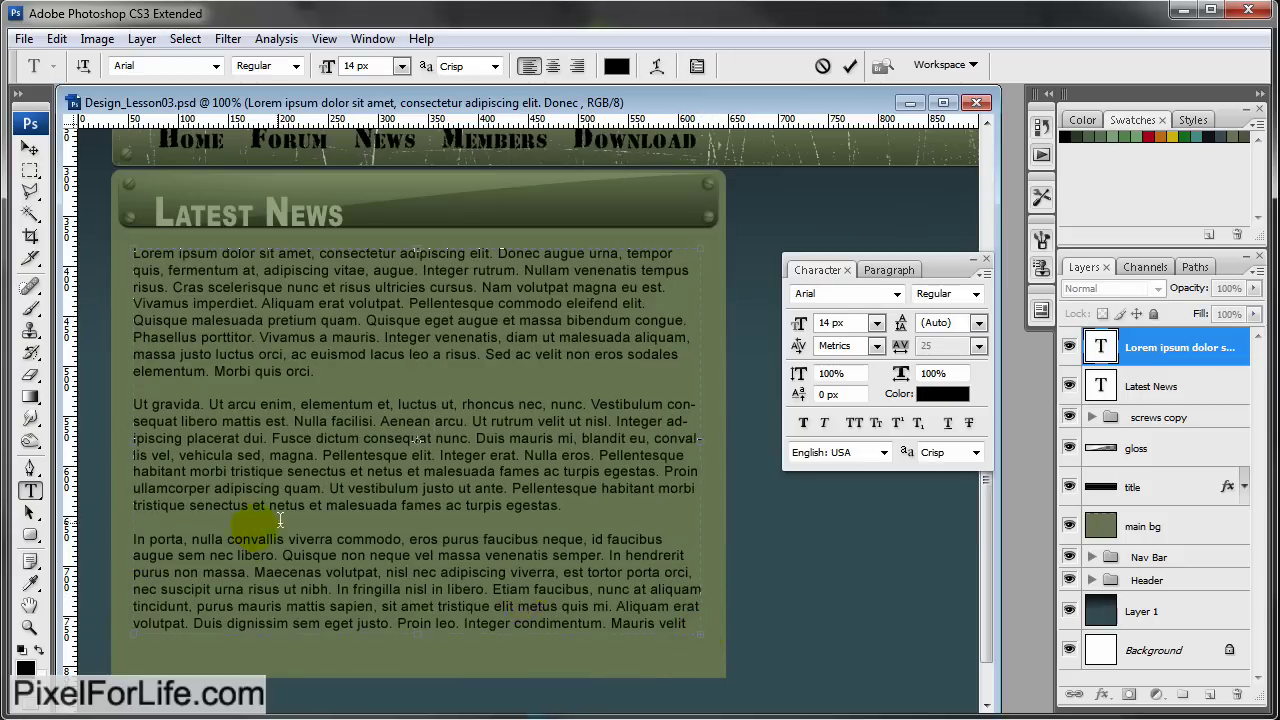
Delete the third paragraph so two remain, then commit the text
{"action": "left_click_drag", "start_coordinate": [634, 505], "coordinate": [768, 634]}
{"action": "scroll", "coordinate": [768, 634], "scroll_direction": "down", "scroll_amount": 2}
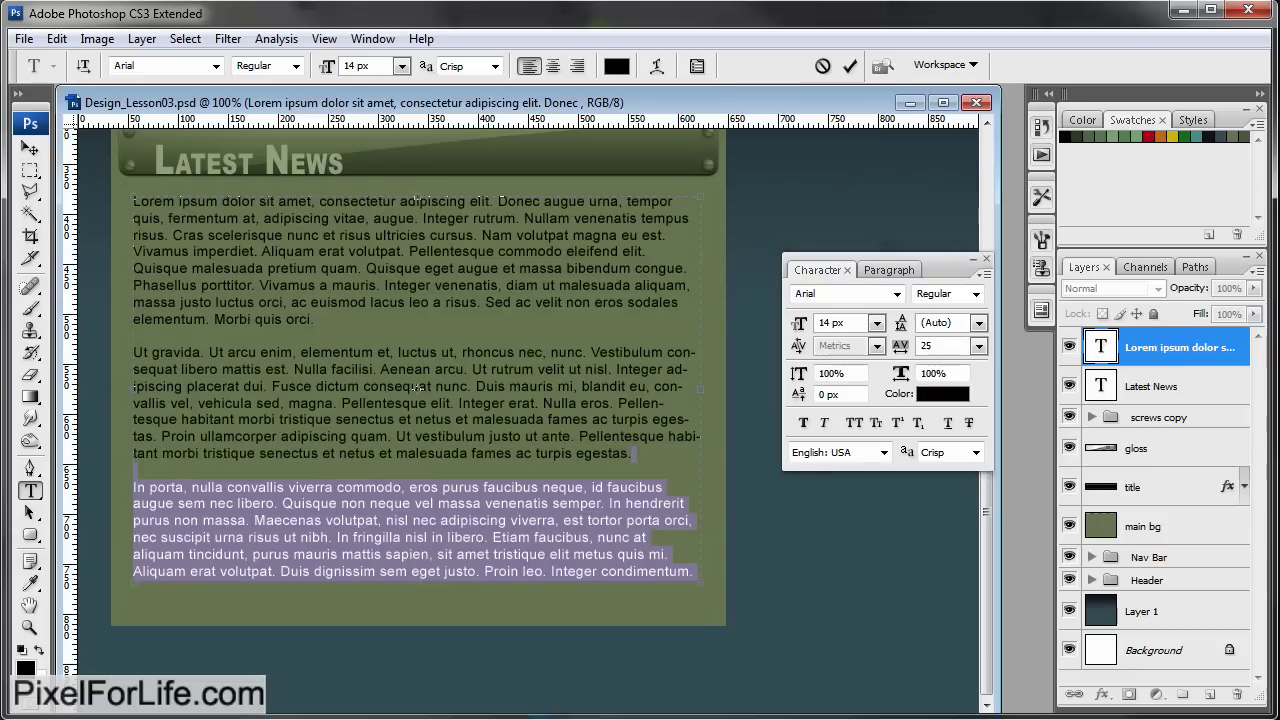
{"action": "type", "text": "Mauris velit odio, cursus ac, iaculis ac, lobortis sed, augue. Fusce dignissim."}
{"action": "left_click", "coordinate": [651, 462]}
{"action": "left_click_drag", "start_coordinate": [633, 455], "coordinate": [729, 529]}
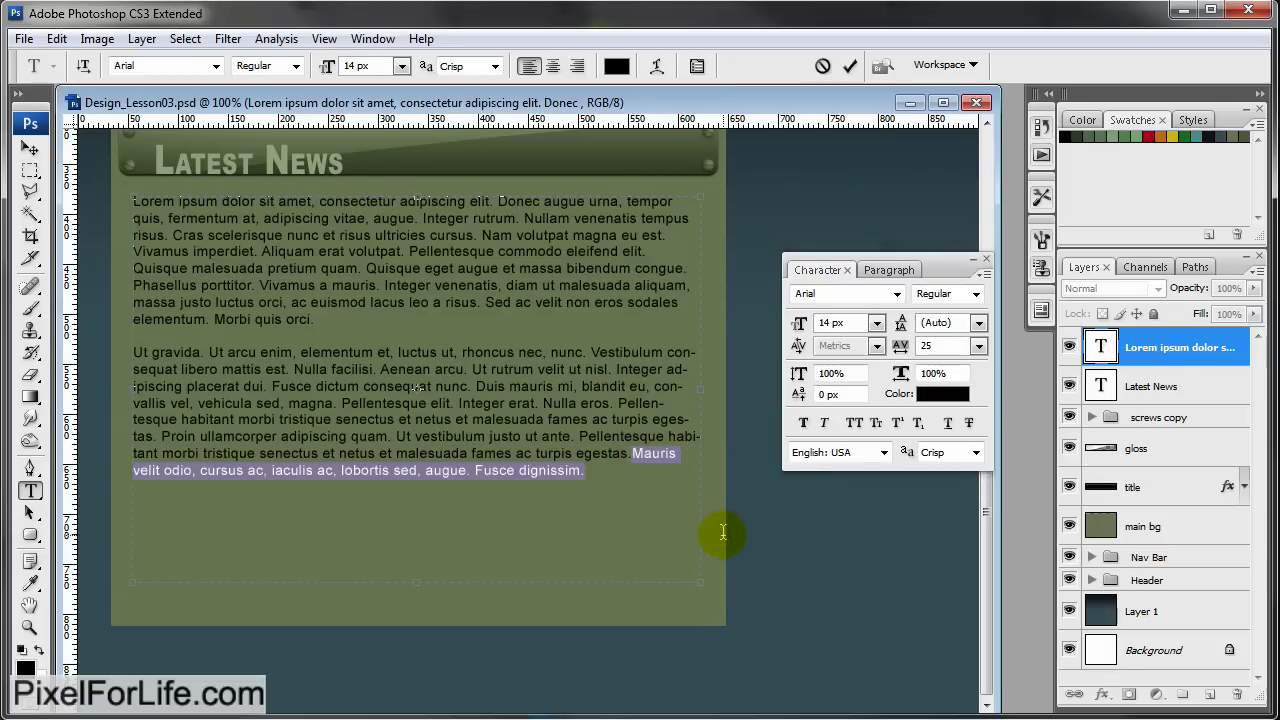
{"action": "key", "text": "BackSpace"}
{"action": "left_click", "coordinate": [851, 66]}
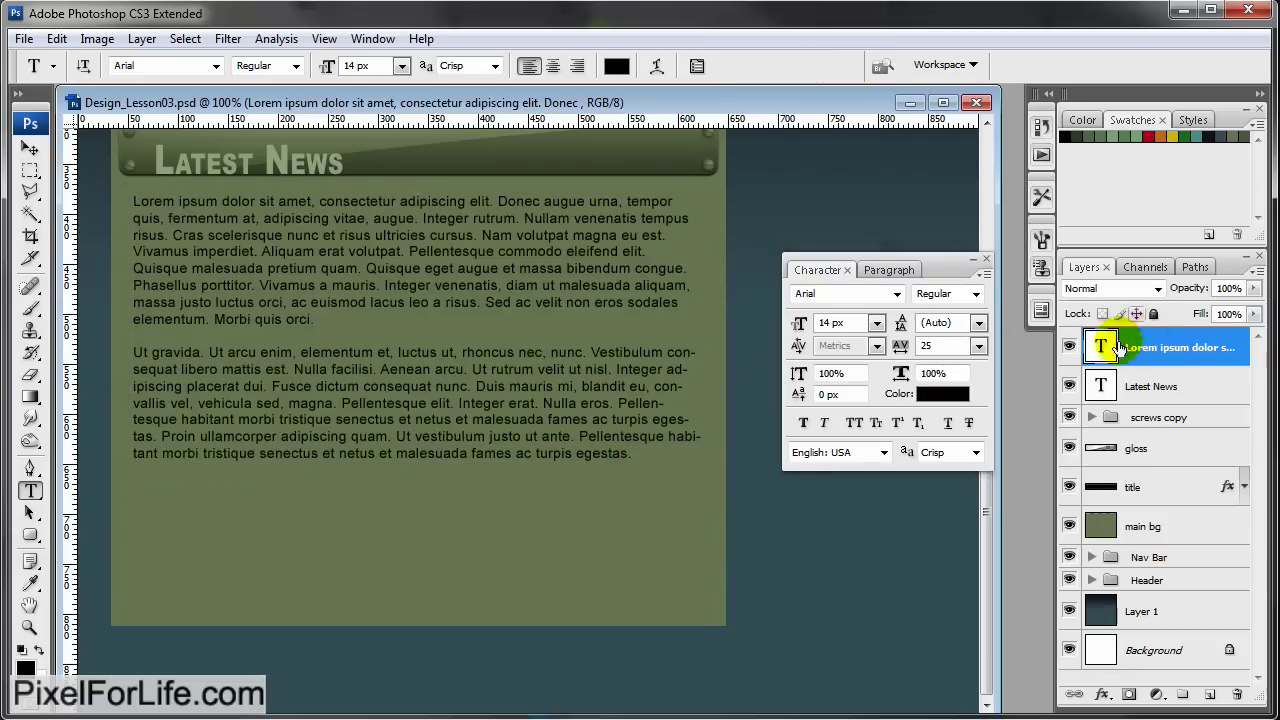
{"action": "left_click", "coordinate": [986, 259]}
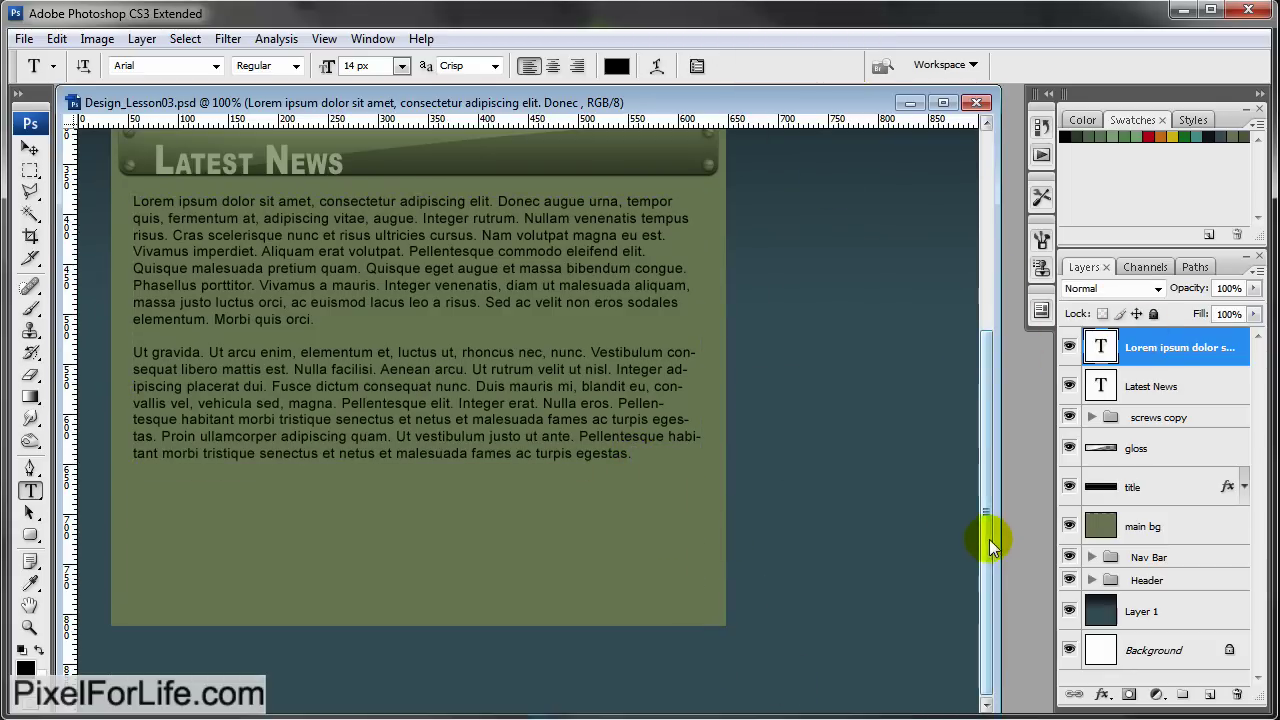
{"action": "left_click_drag", "start_coordinate": [989, 539], "coordinate": [989, 443]}
{"action": "key", "text": "ctrl+minus"}
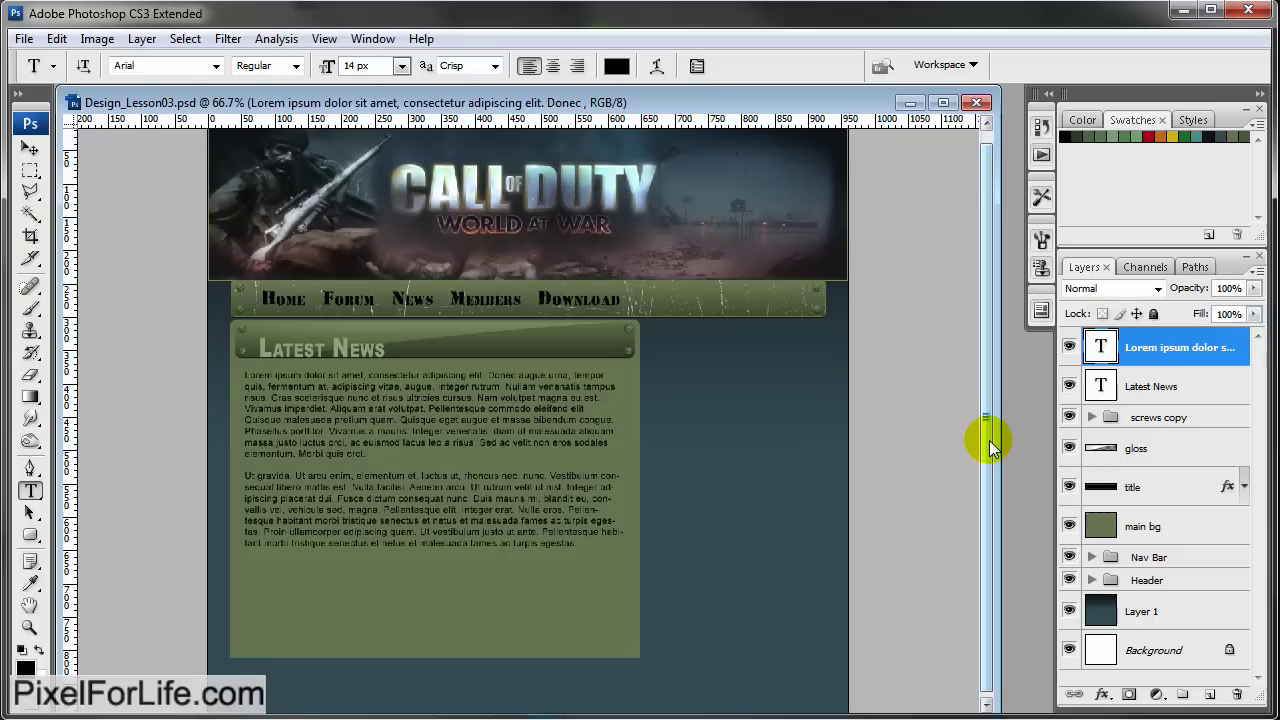
{"action": "key", "text": "ctrl+plus"}
{"action": "left_click_drag", "start_coordinate": [520, 469], "coordinate": [550, 475]}
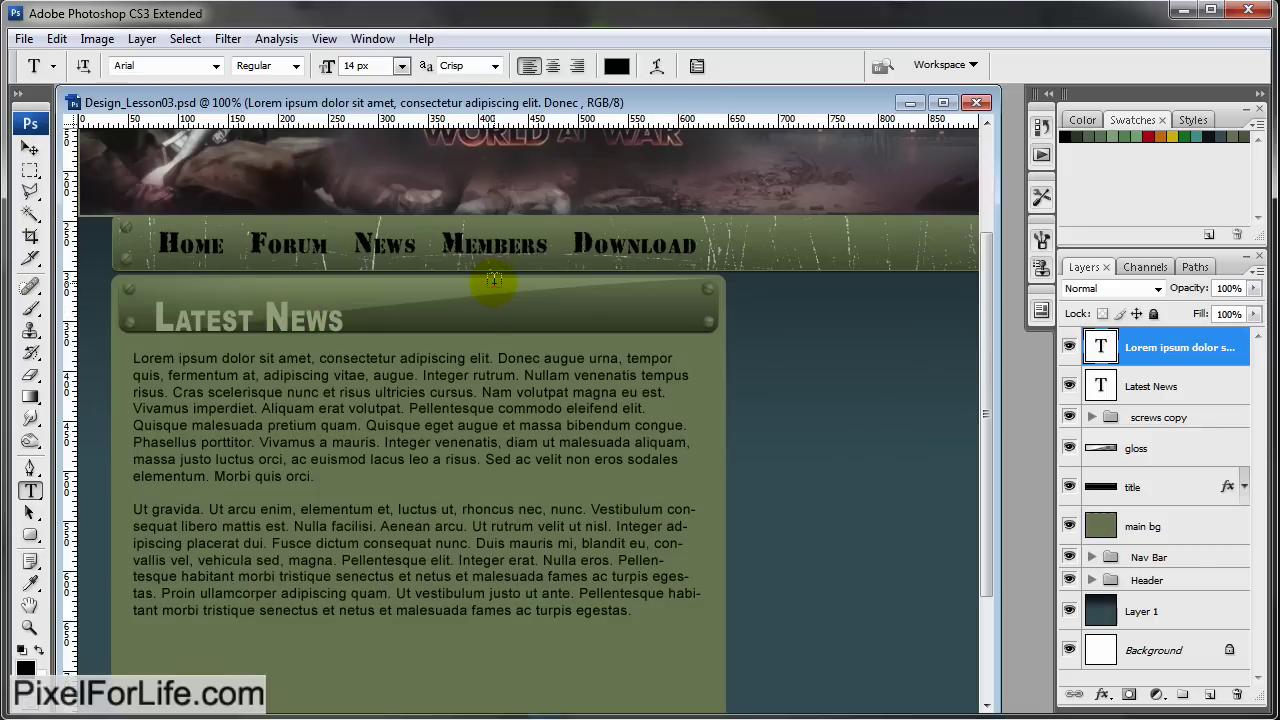
{"action": "scroll", "coordinate": [457, 323], "scroll_direction": "right", "scroll_amount": 2}
{"action": "scroll", "coordinate": [805, 320], "scroll_direction": "up", "scroll_amount": 1}
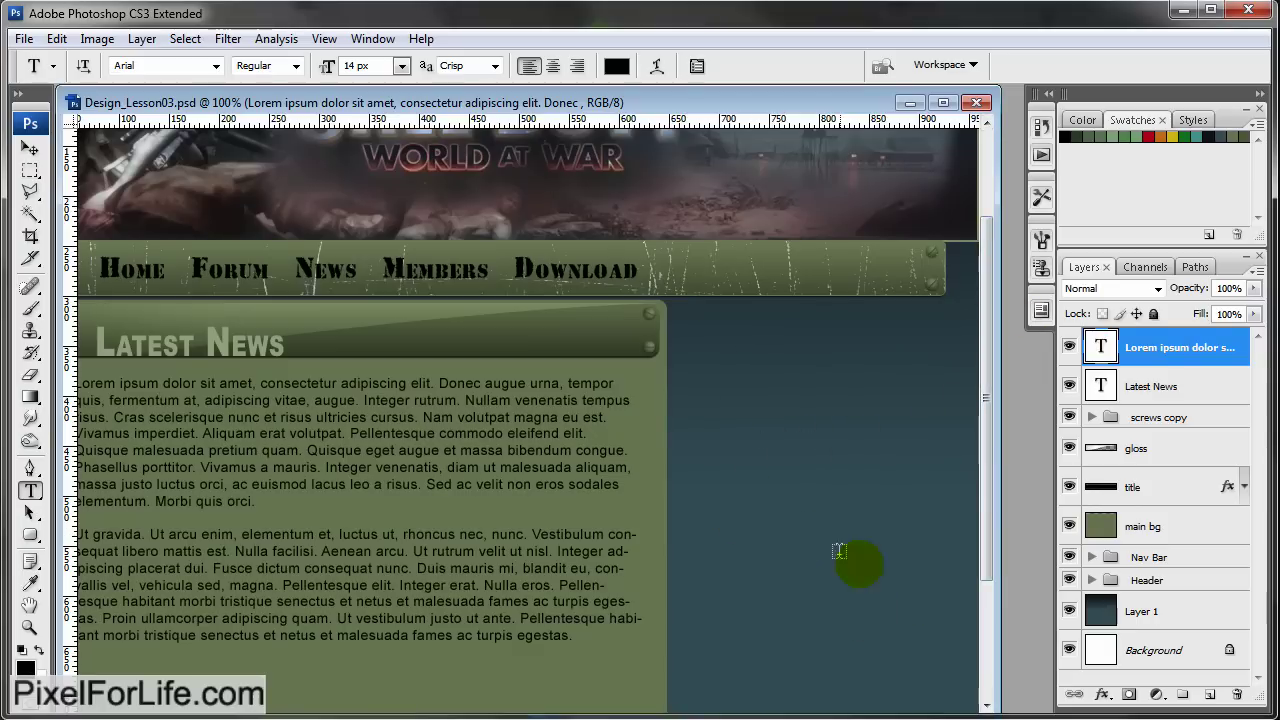
{"action": "left_click_drag", "start_coordinate": [563, 381], "coordinate": [621, 392]}
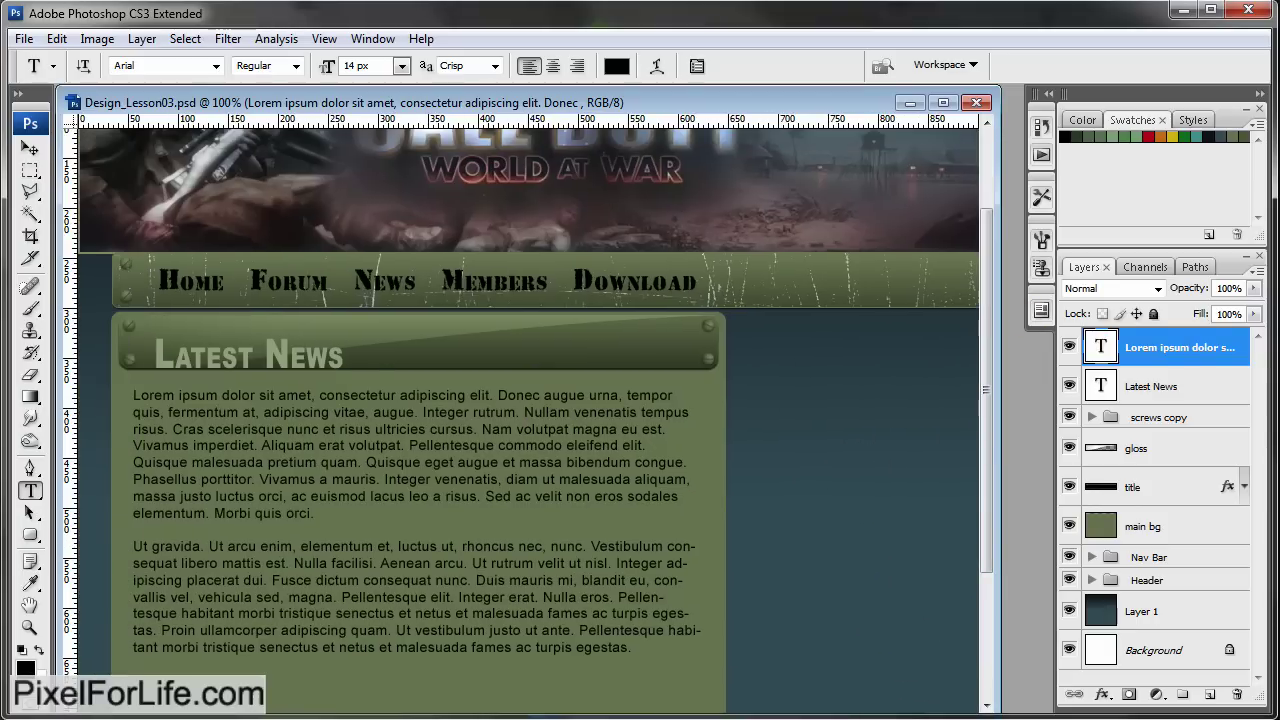